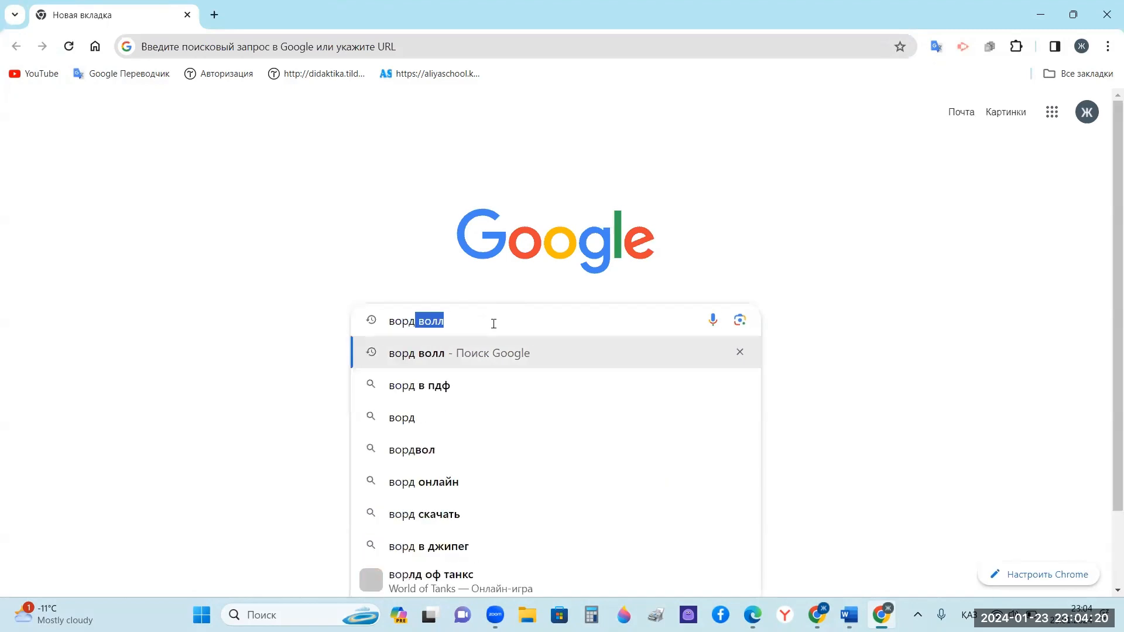
# - Search Google for "ворд волл" and open the Wordwall site from the results
pyautogui.press('Return')
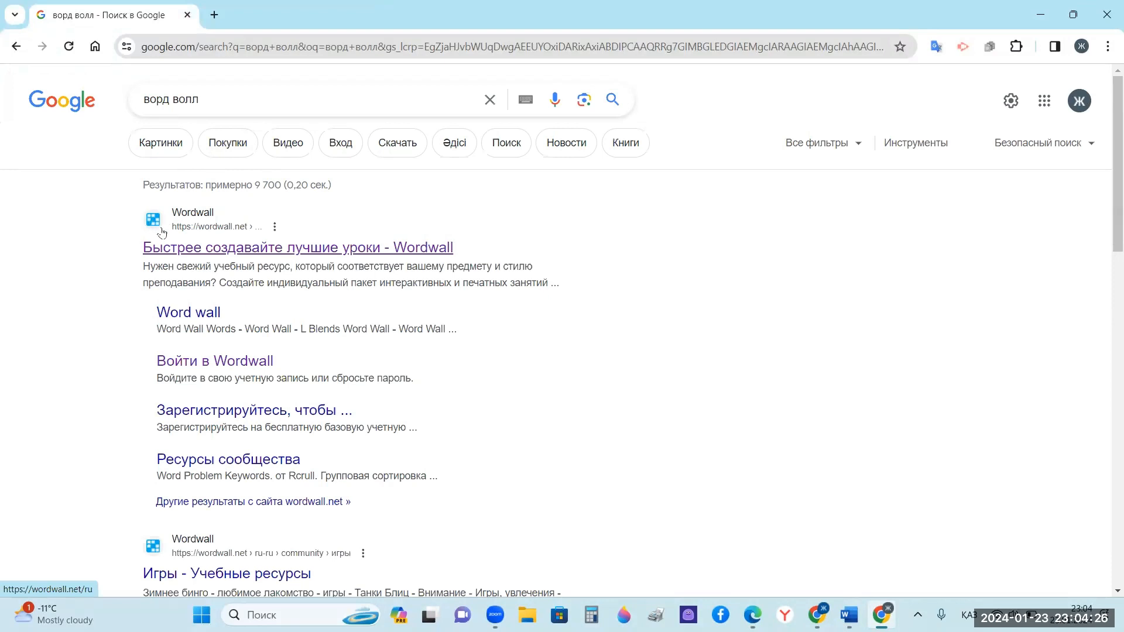
pyautogui.click(187, 252)
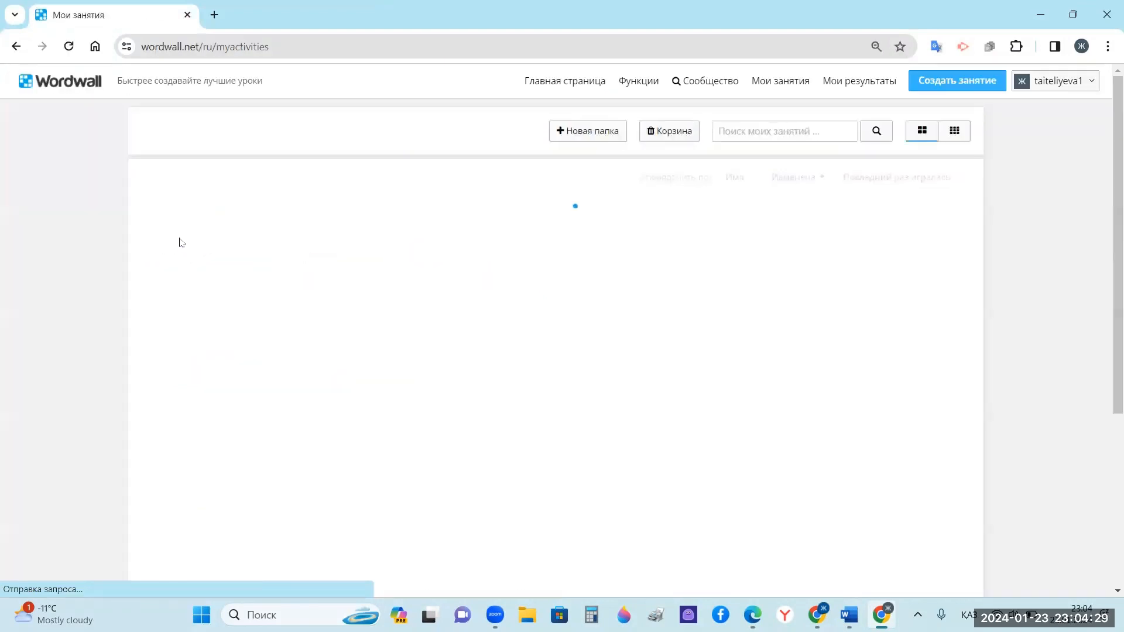
# - Sign out of the current Wordwall account and open the basic account registration form
pyautogui.click(1090, 81)
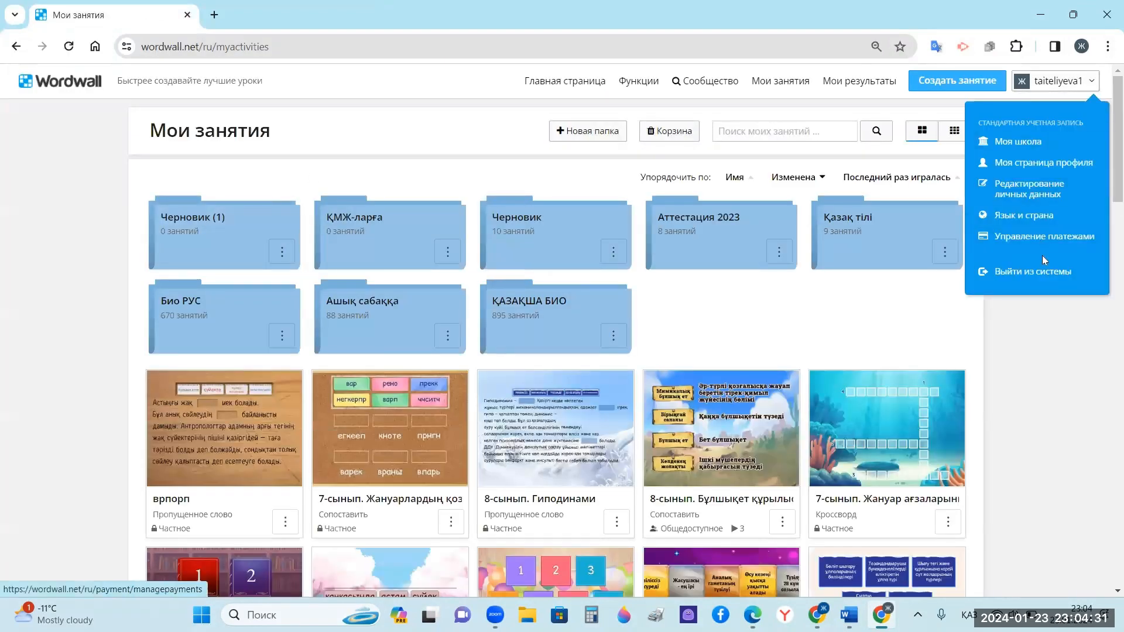
pyautogui.click(1050, 274)
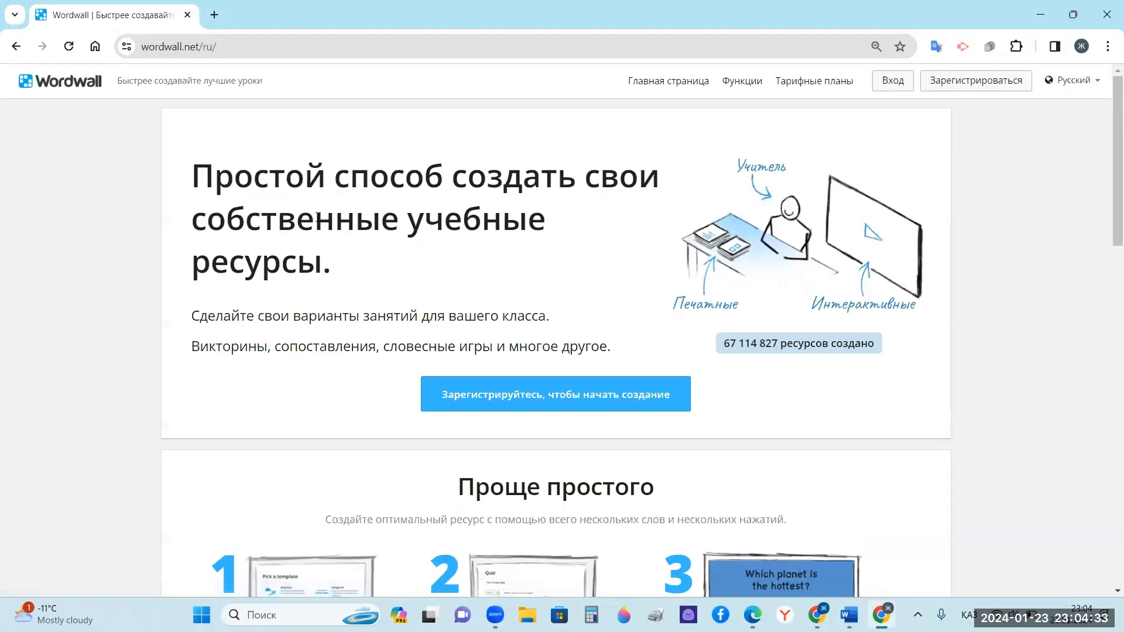
pyautogui.click(612, 394)
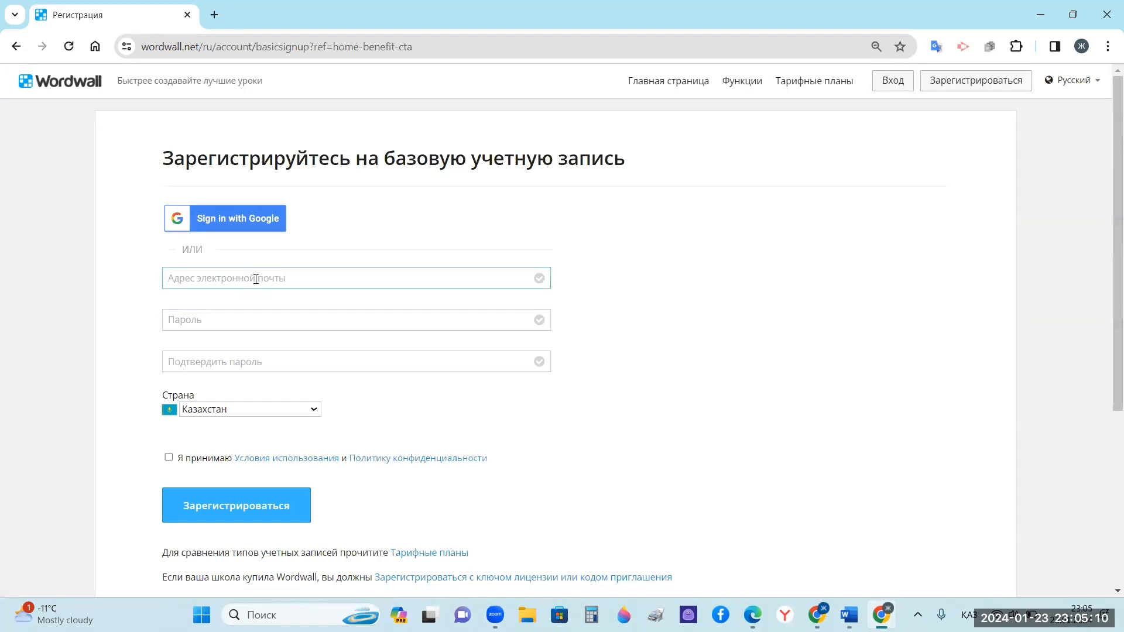
# - Go through the registration form's email, password, confirmation and country fields, and accept the terms of use and privacy policy
pyautogui.click(240, 317)
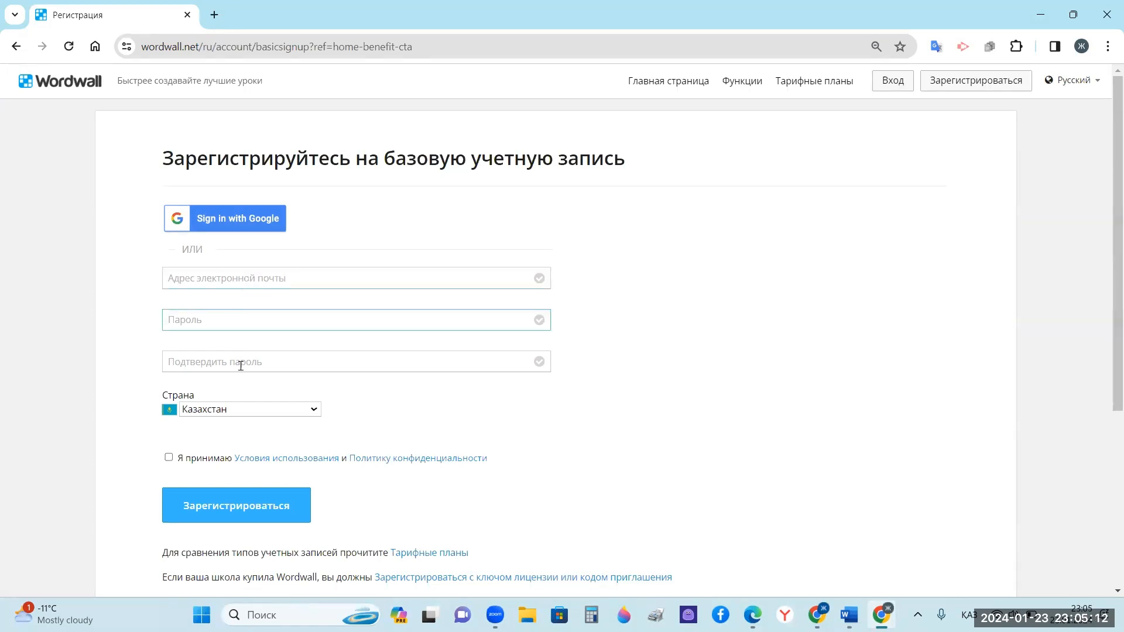
pyautogui.click(241, 363)
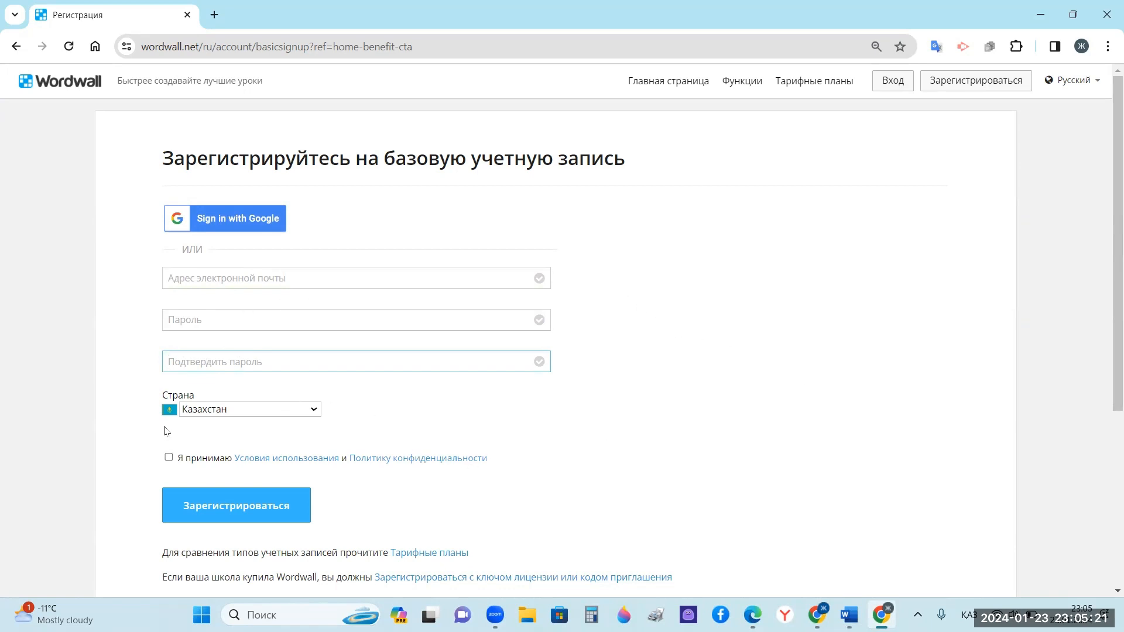
pyautogui.click(218, 411)
pyautogui.click(220, 412)
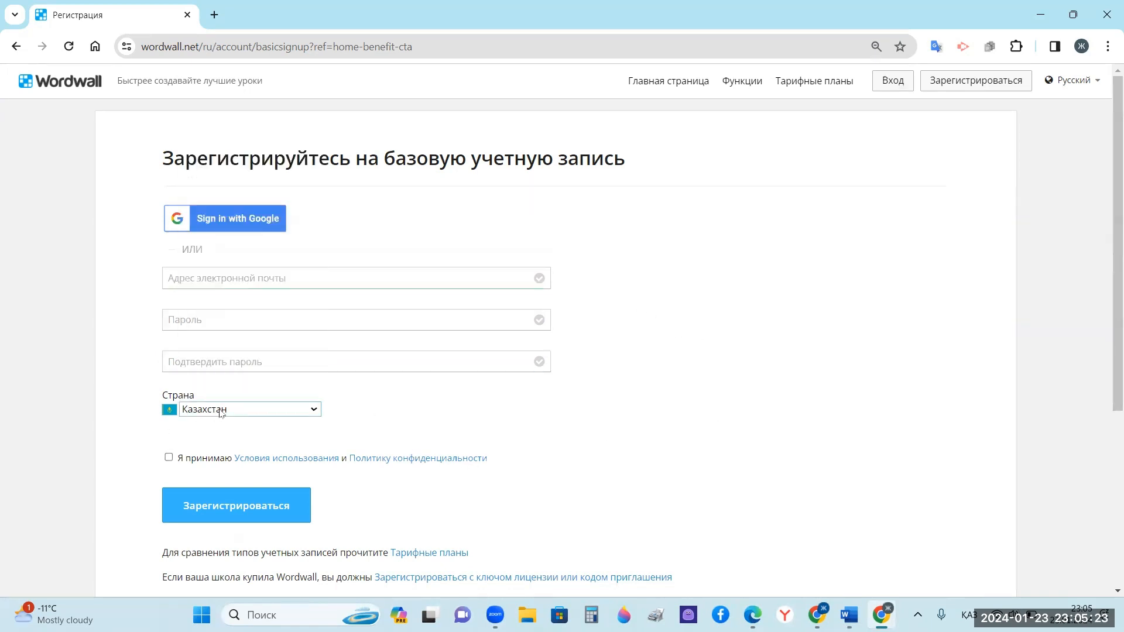
pyautogui.click(169, 459)
# - Open the Wordwall login page and sign in with the Google account
pyautogui.click(895, 83)
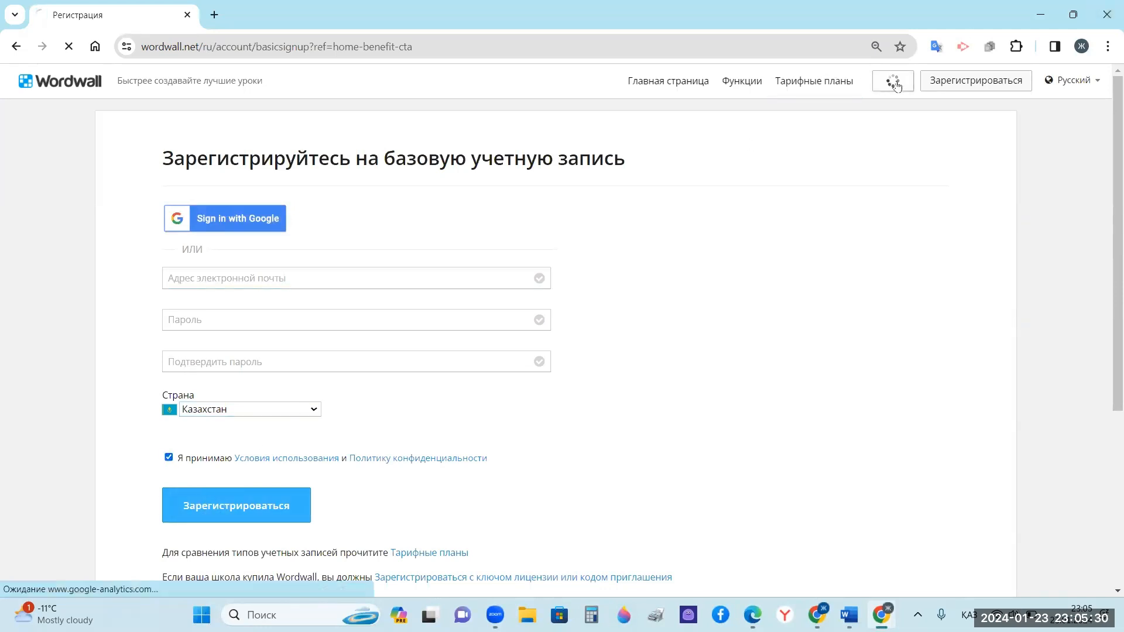
pyautogui.click(376, 279)
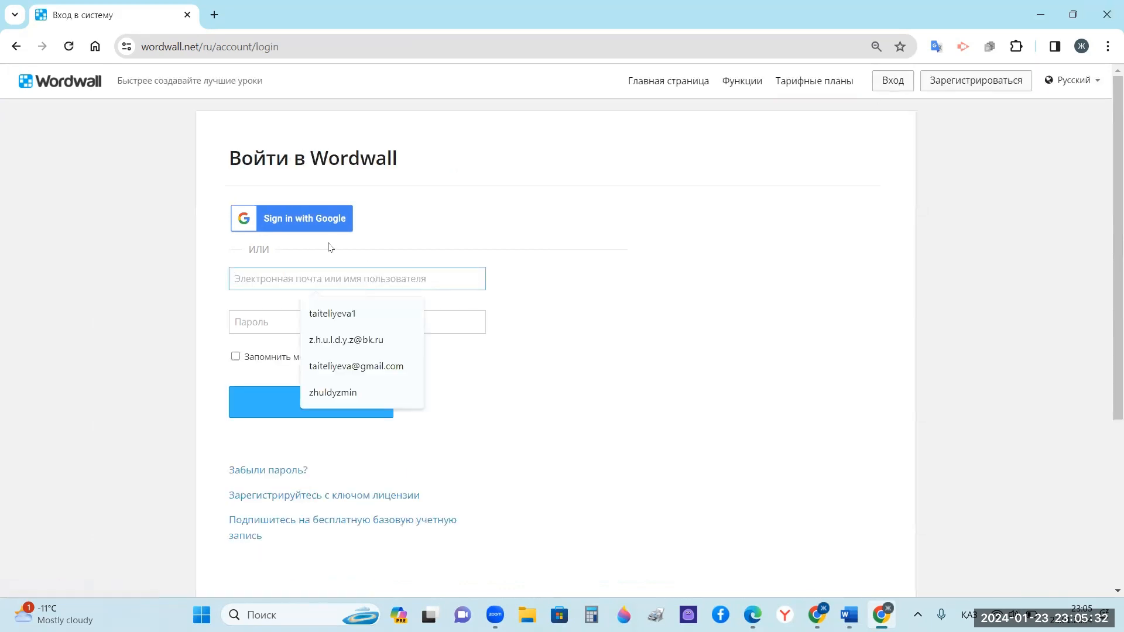
pyautogui.click(306, 221)
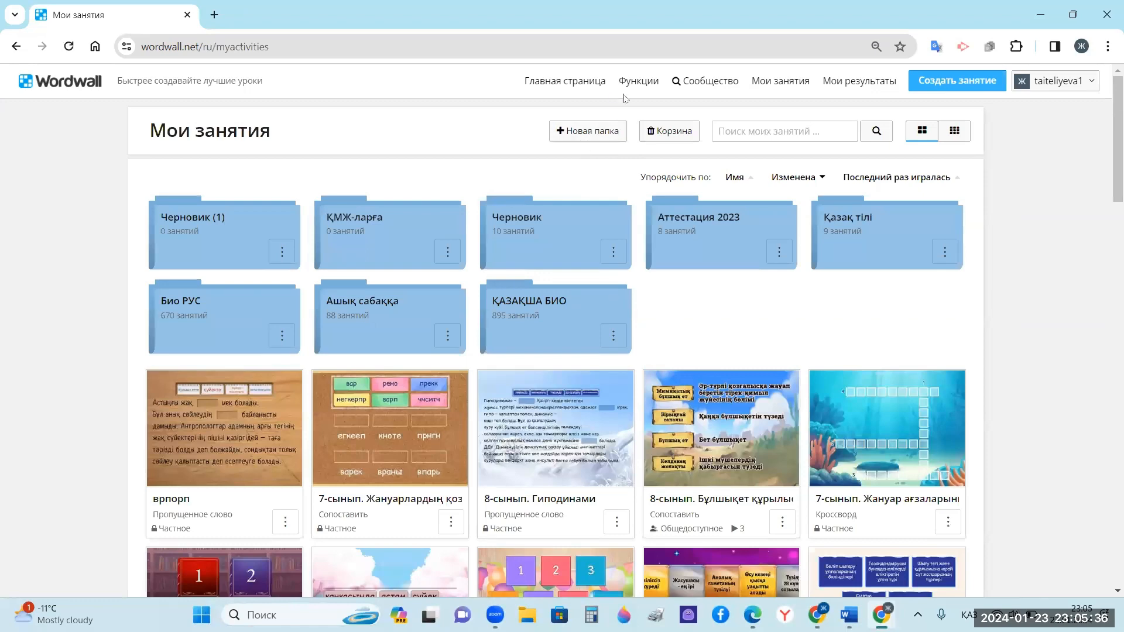
# - Start a new activity and choose the interactive template Сопоставить
pyautogui.click(941, 85)
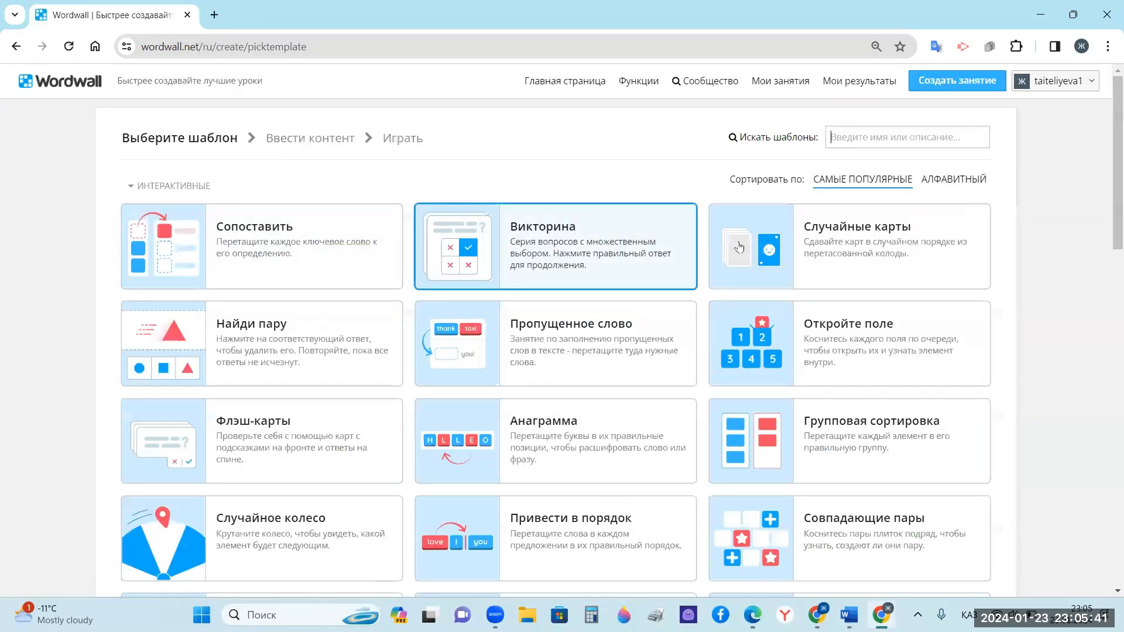
pyautogui.scroll(-10, 739, 247)
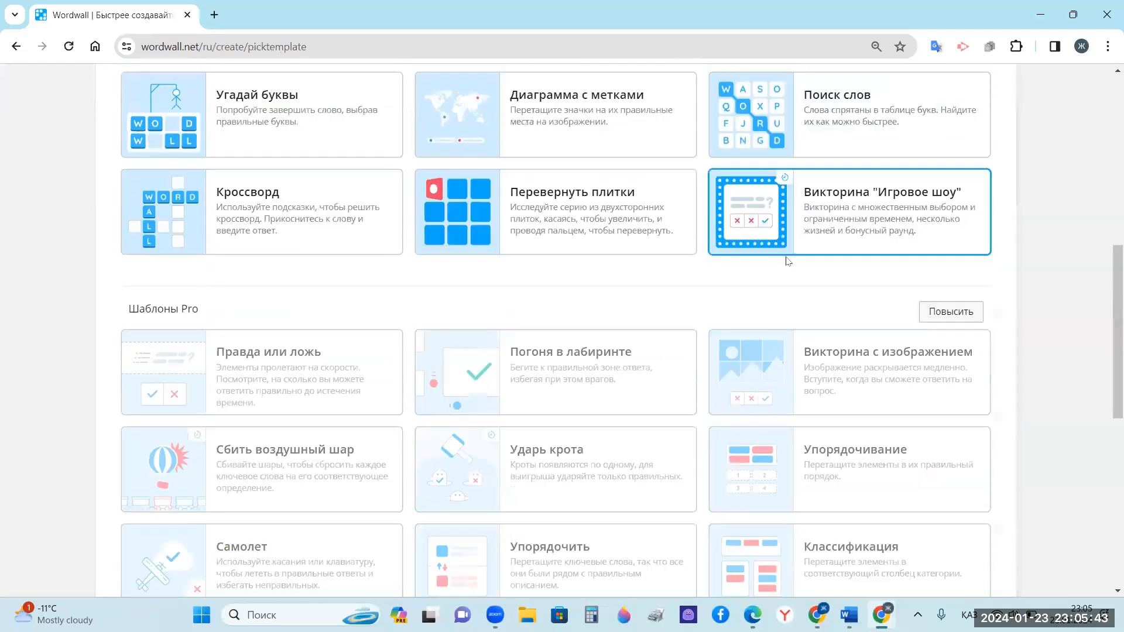
pyautogui.scroll(-3, 788, 261)
pyautogui.scroll(-4, 188, 116)
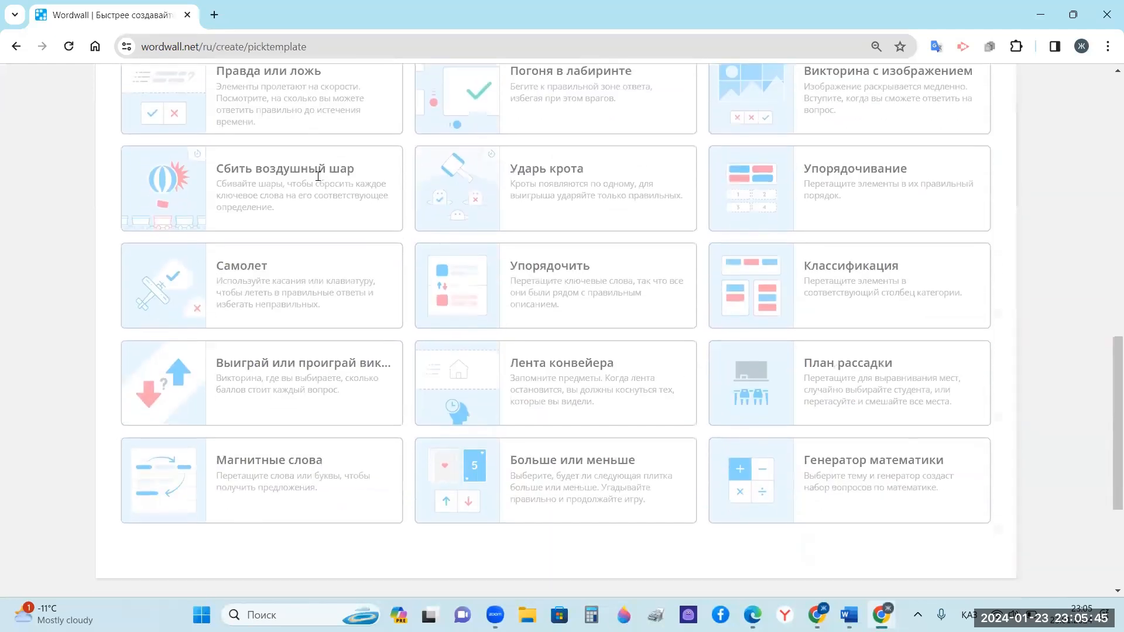
pyautogui.scroll(5, 514, 311)
pyautogui.scroll(10, 640, 362)
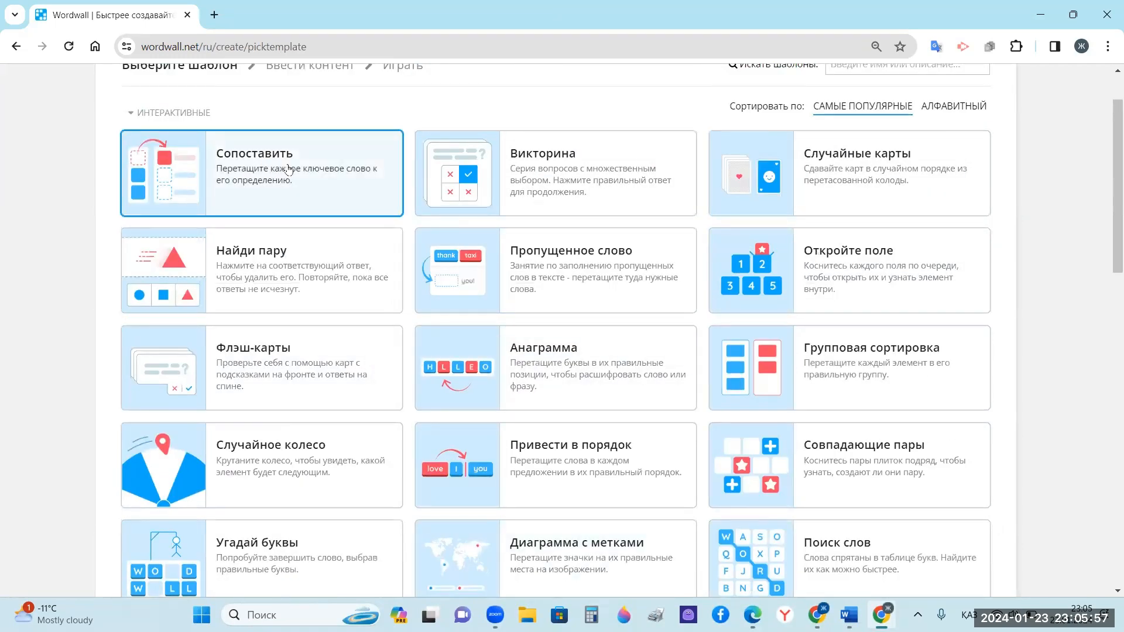
pyautogui.scroll(1, 556, 269)
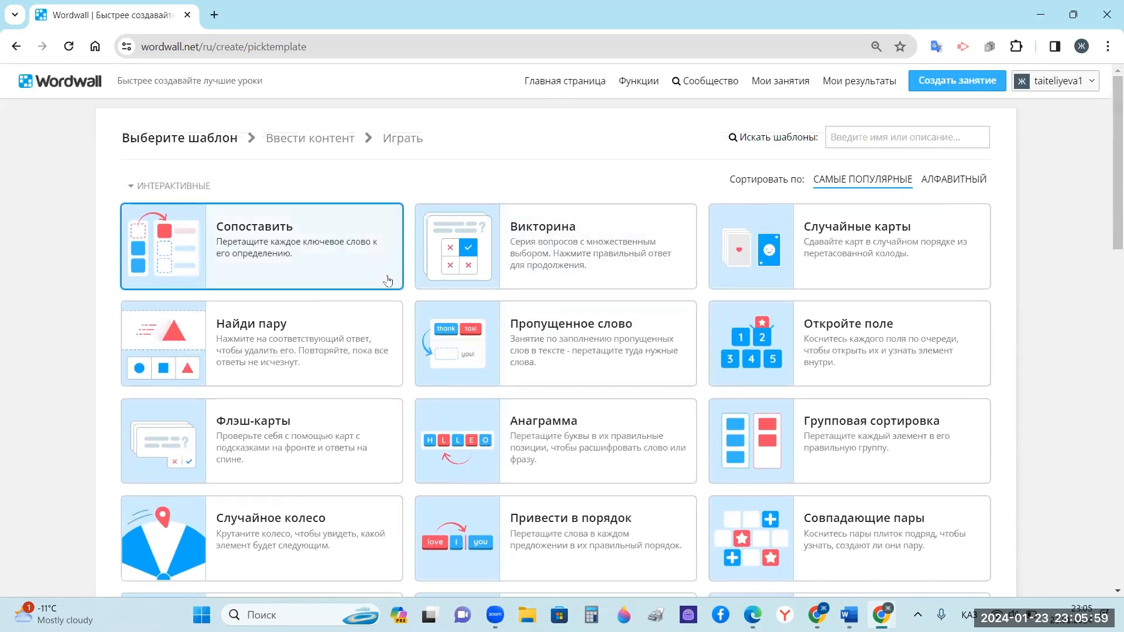
pyautogui.click(256, 253)
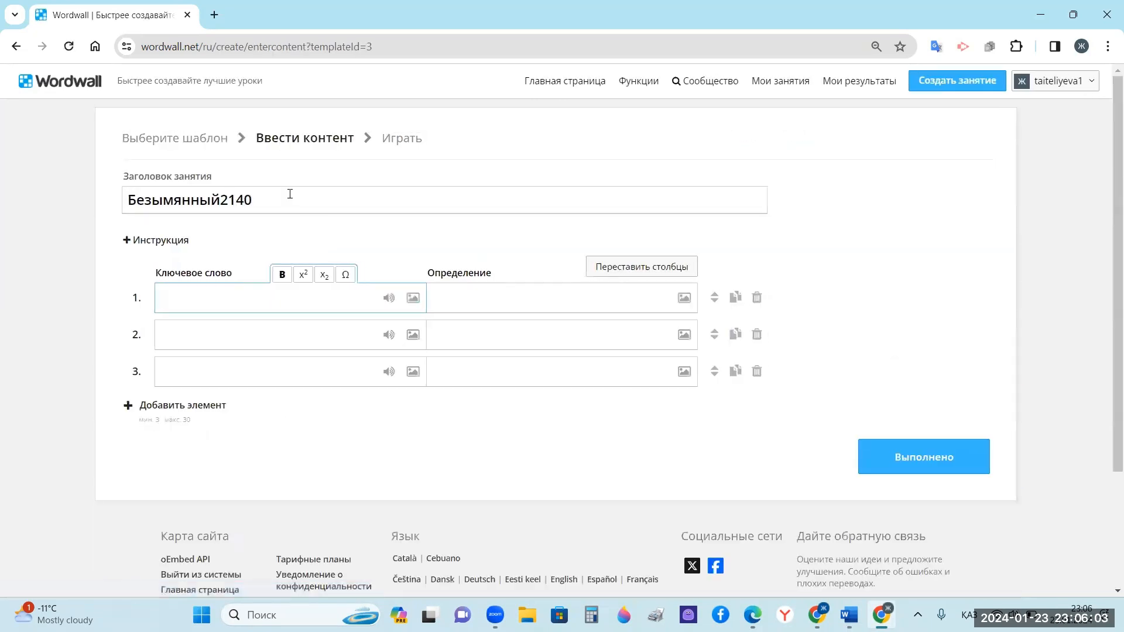
# - Replace the activity title with "7-сынып. Жануарлардың қозғалыс"
pyautogui.doubleClick(273, 197)
pyautogui.press('BackSpace')
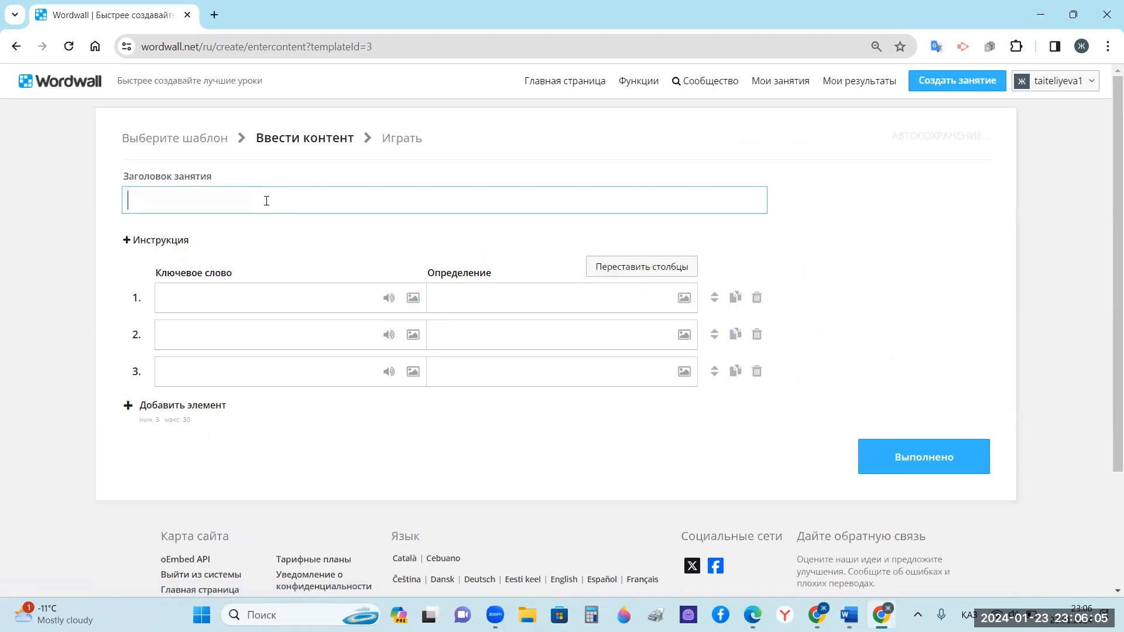
pyautogui.write('7-сынып.')
pyautogui.write('Ка')
pyautogui.press('BackSpace')
pyautogui.press('BackSpace')
pyautogui.write('Жа')
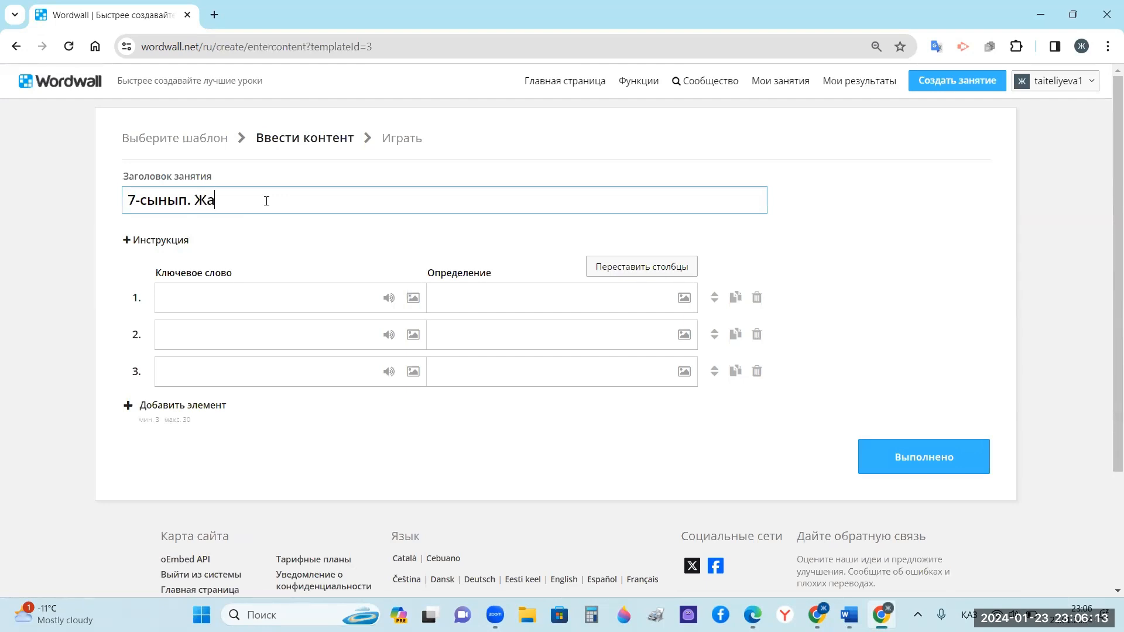
pyautogui.write('нуарлардың қозғалыс')
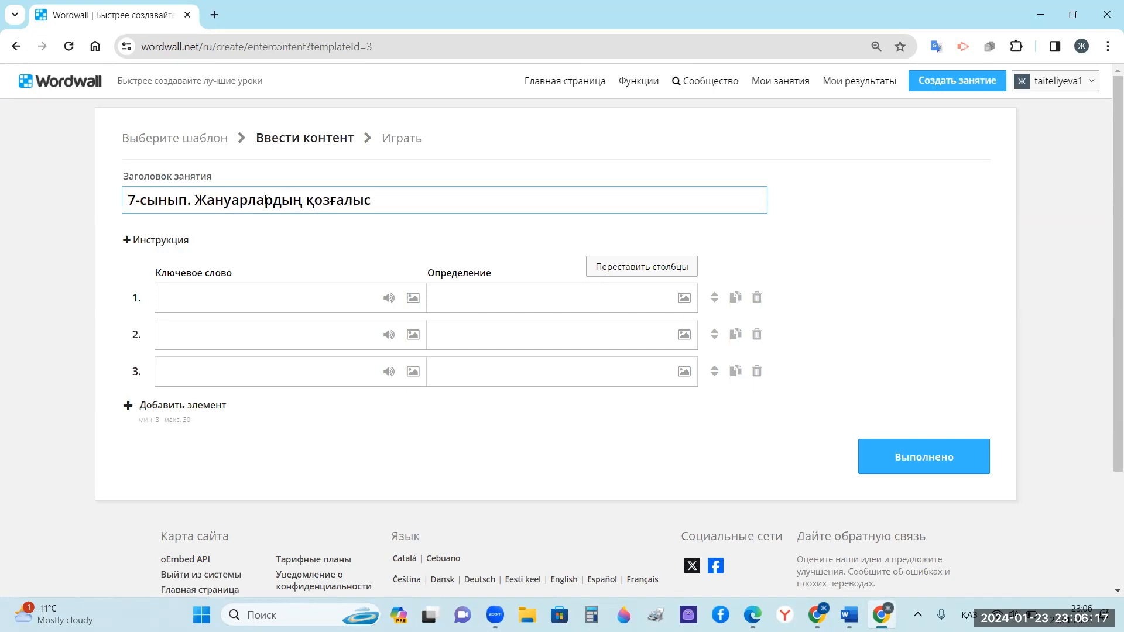
# - Fill the first three keyword and definition pairs with ферыно – феын, фекы – кферн and фекр – ерррь
pyautogui.click(275, 309)
pyautogui.write('ферыно')
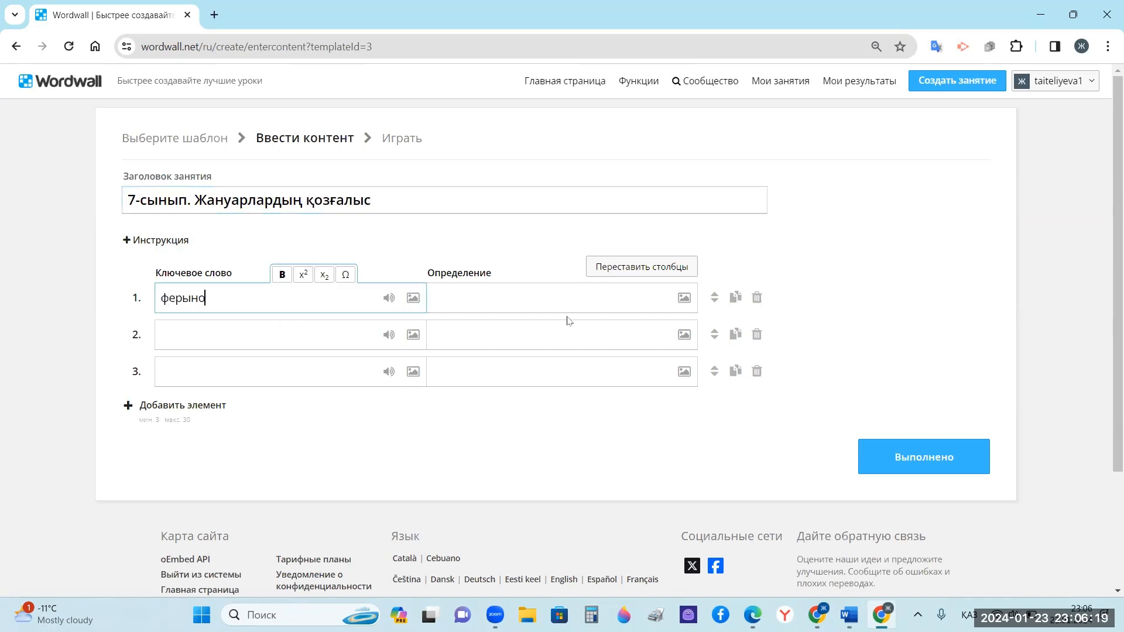
pyautogui.click(549, 291)
pyautogui.write('феын')
pyautogui.click(317, 333)
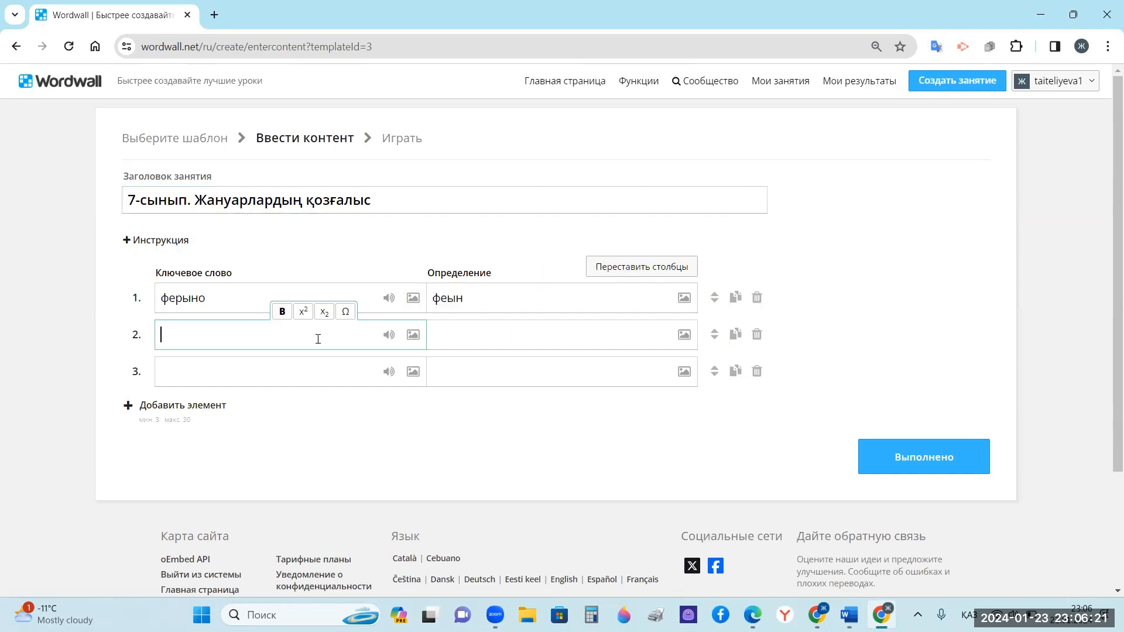
pyautogui.write('фекы')
pyautogui.click(466, 332)
pyautogui.write('кферн')
pyautogui.click(334, 372)
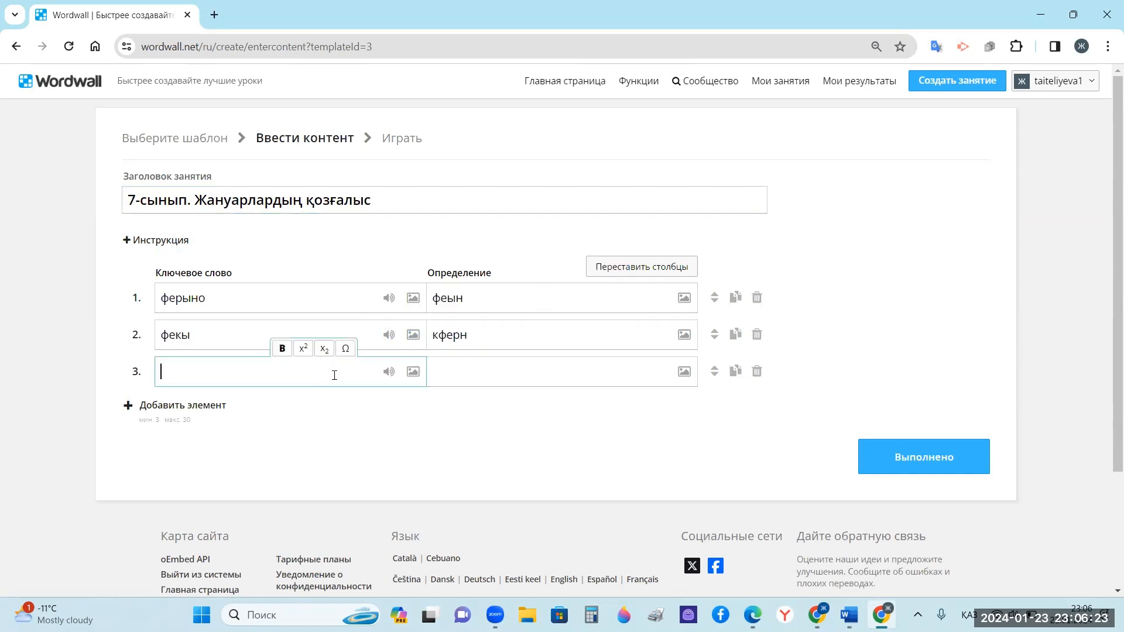
pyautogui.write('фекр')
pyautogui.click(488, 374)
pyautogui.write('ерррь')
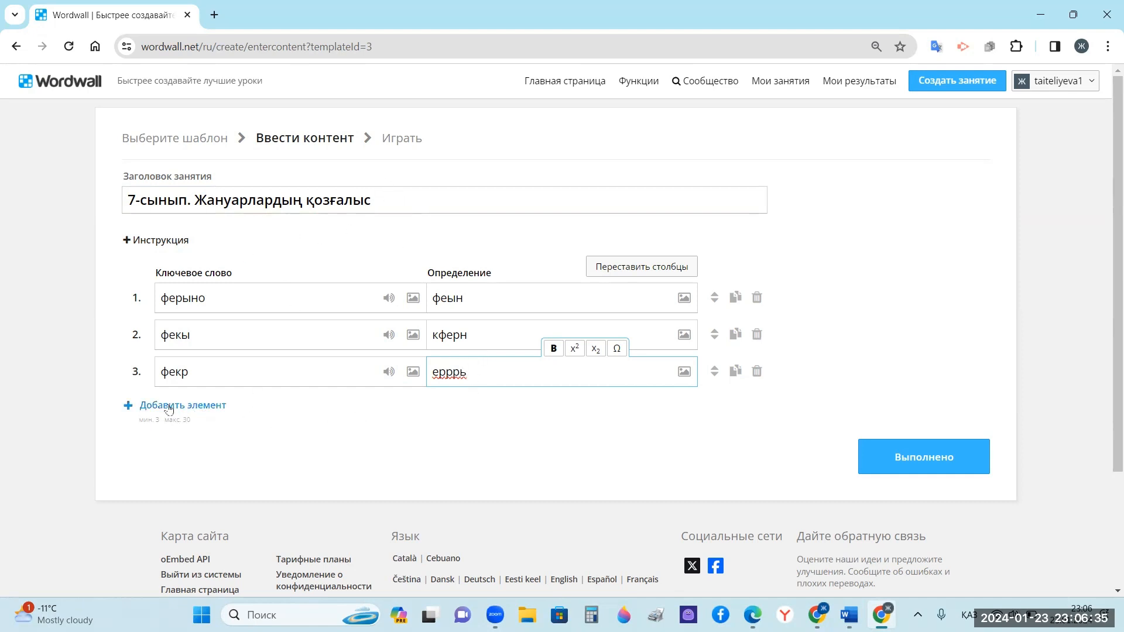
# - Add a fourth pair тьро – роо and a fifth pair оег – ншбдщ, and finish the activity
pyautogui.click(206, 409)
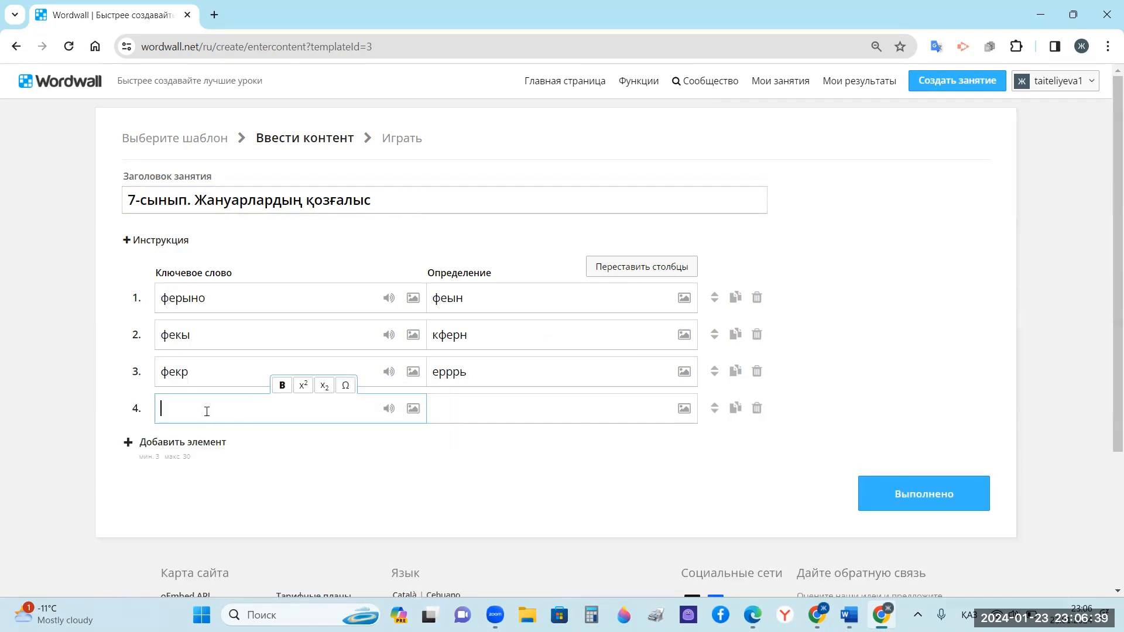
pyautogui.write('тьро')
pyautogui.click(581, 397)
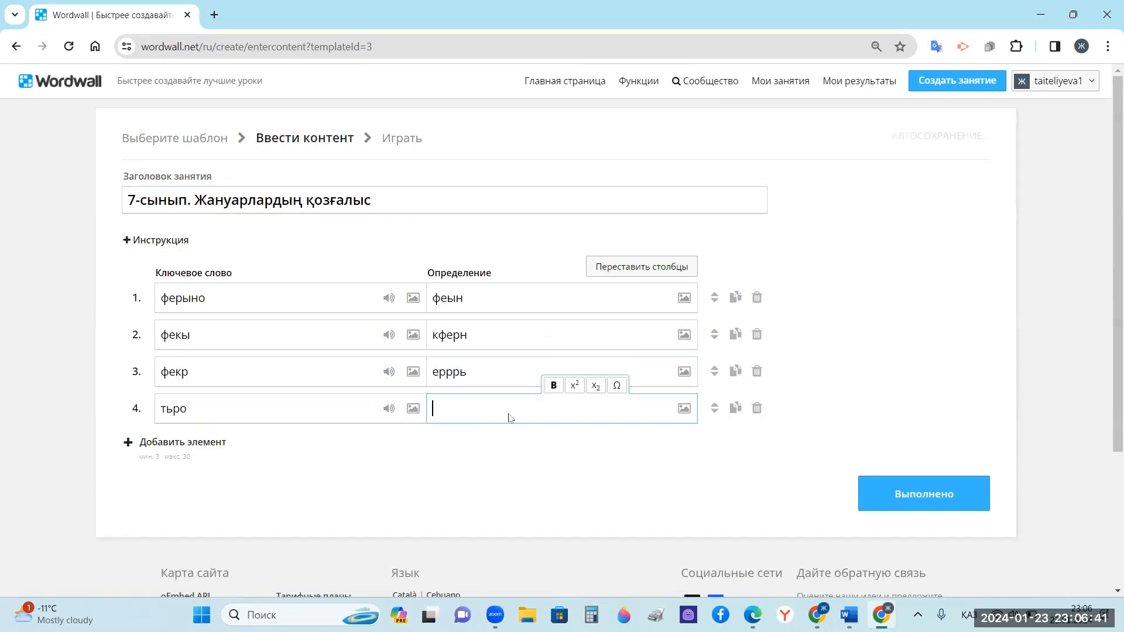
pyautogui.write('роо')
pyautogui.click(184, 444)
pyautogui.write('оег')
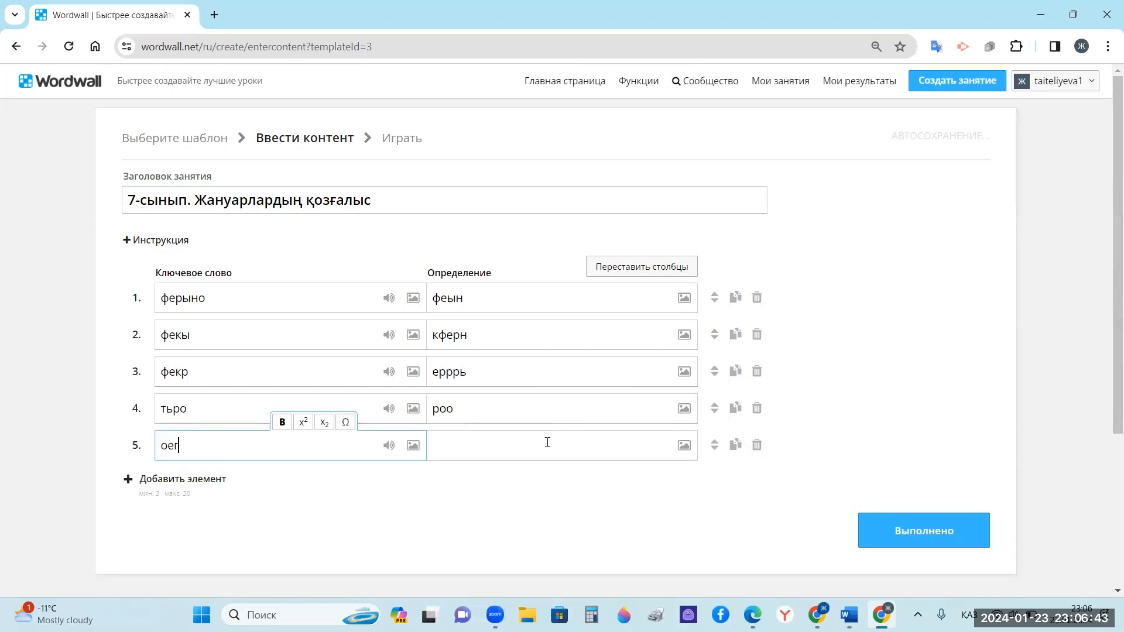
pyautogui.click(547, 444)
pyautogui.write('ншбдш')
pyautogui.press('BackSpace')
pyautogui.write('ш')
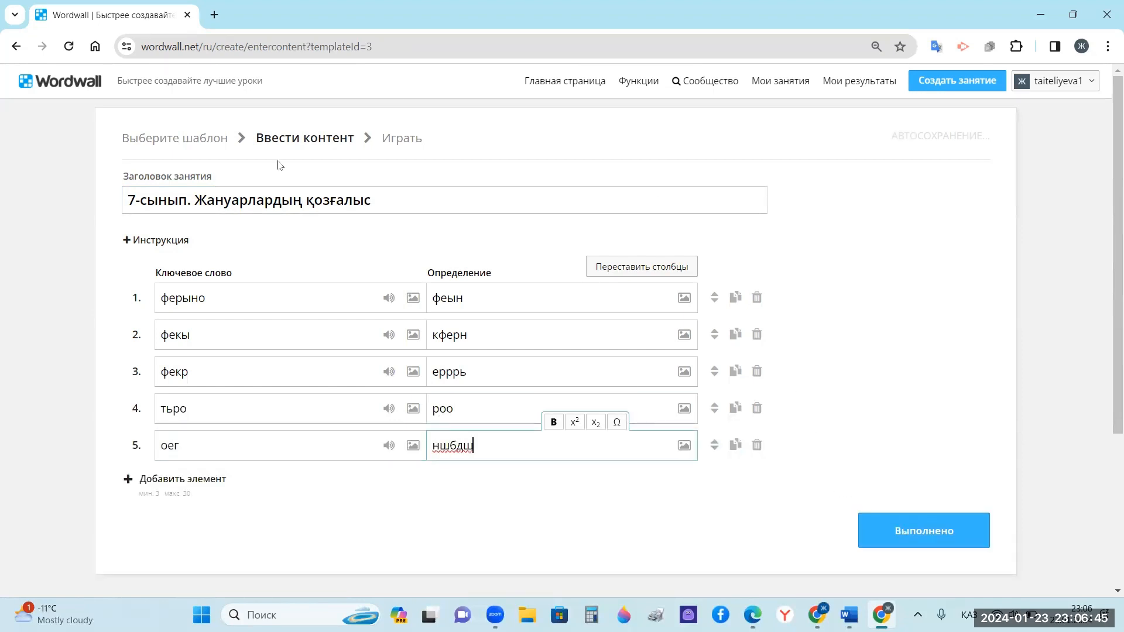
pyautogui.click(907, 542)
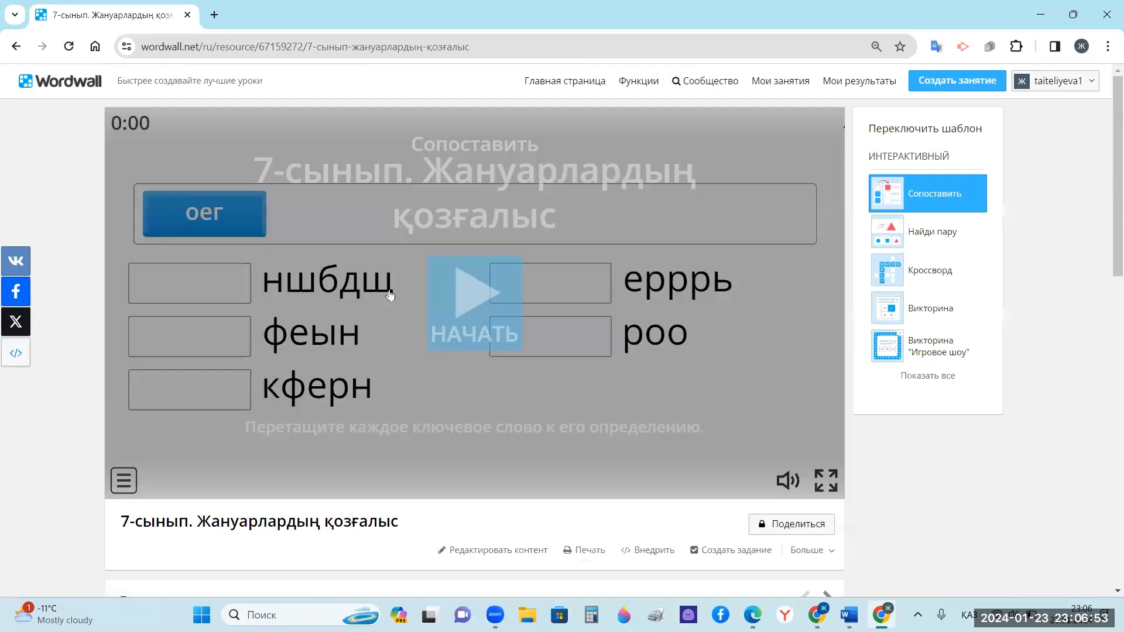
# - Play the activity, matching оег to ншбдщ, ферыно to феын, фекр to кферн, тьро to ерррь and фекы to роо, and submit the answers
pyautogui.click(390, 294)
pyautogui.moveTo(207, 220); pyautogui.dragTo(191, 284)
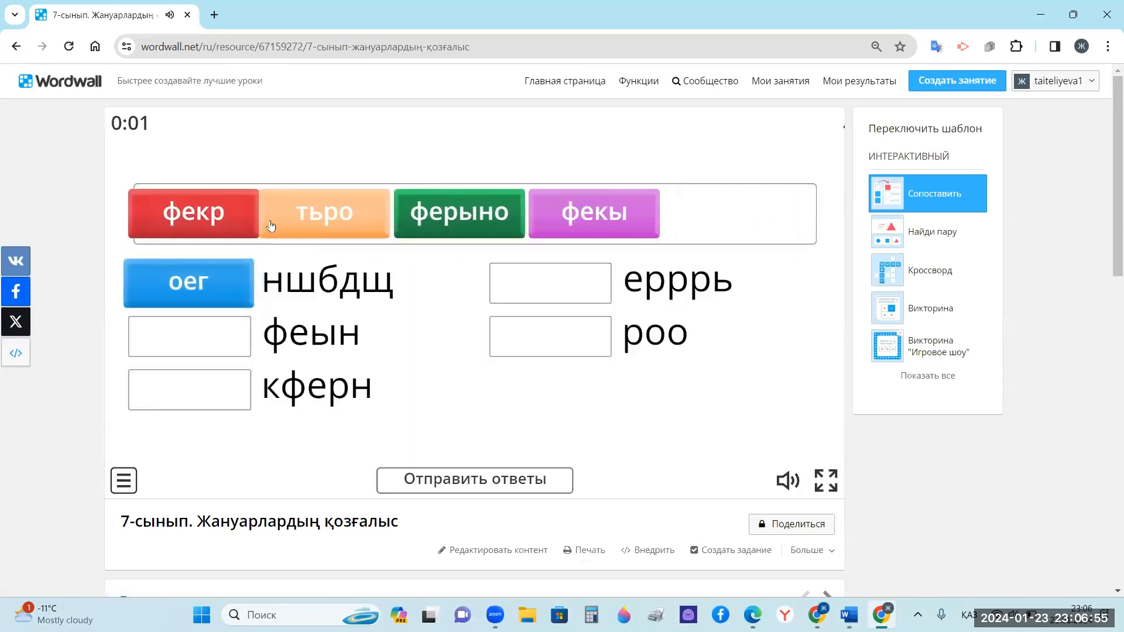
pyautogui.moveTo(240, 365); pyautogui.dragTo(193, 387)
pyautogui.moveTo(246, 214); pyautogui.dragTo(549, 284)
pyautogui.moveTo(332, 234); pyautogui.dragTo(644, 357)
pyautogui.moveTo(225, 231); pyautogui.dragTo(218, 343)
pyautogui.click(475, 481)
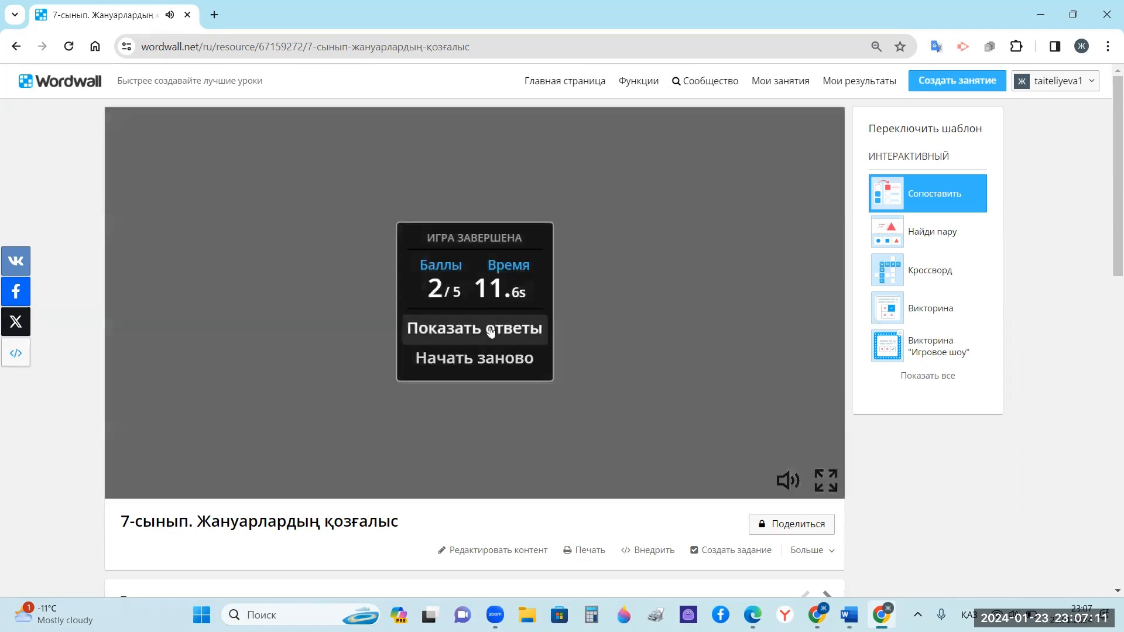
# - Review the submitted answers and the correct answers, and return to the game's results summary
pyautogui.click(490, 330)
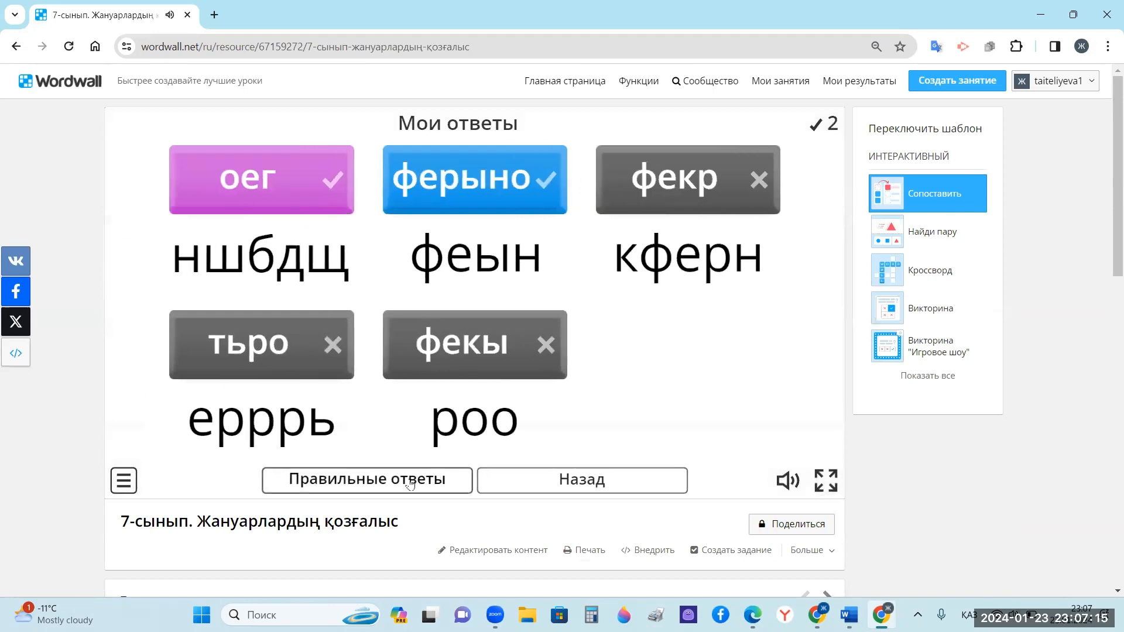
pyautogui.click(406, 484)
pyautogui.click(407, 483)
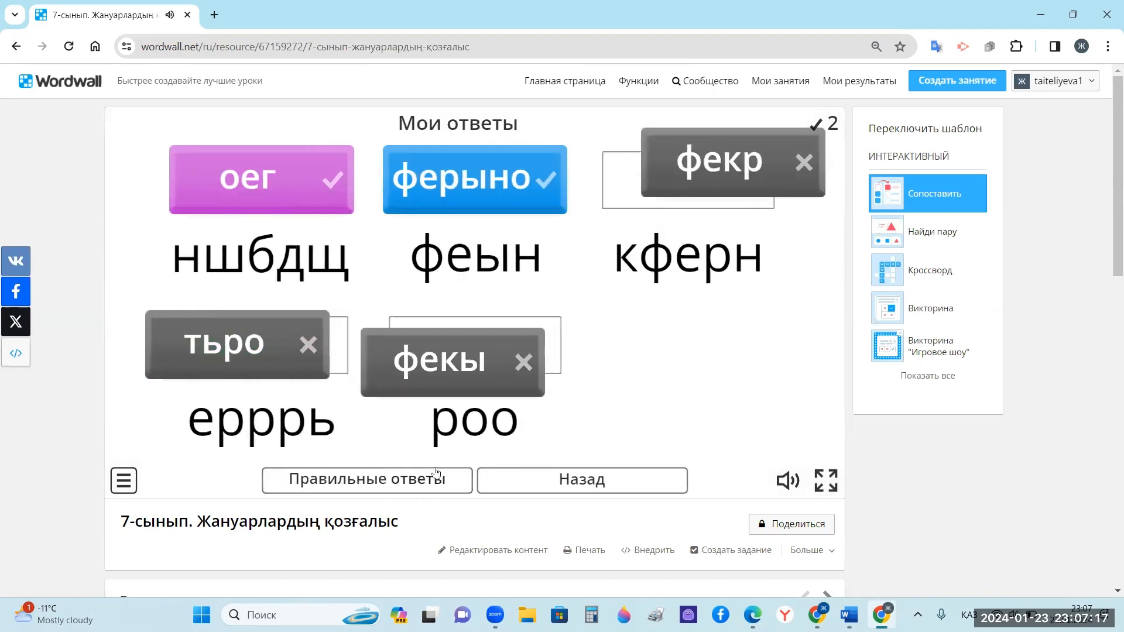
pyautogui.click(498, 491)
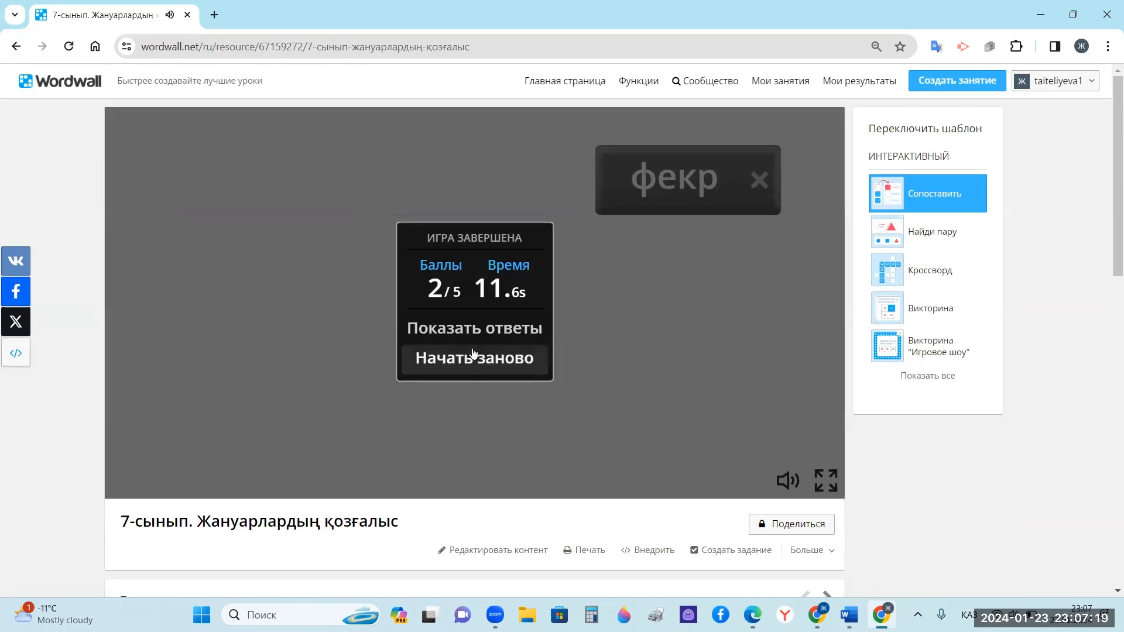
pyautogui.scroll(-5, 480, 381)
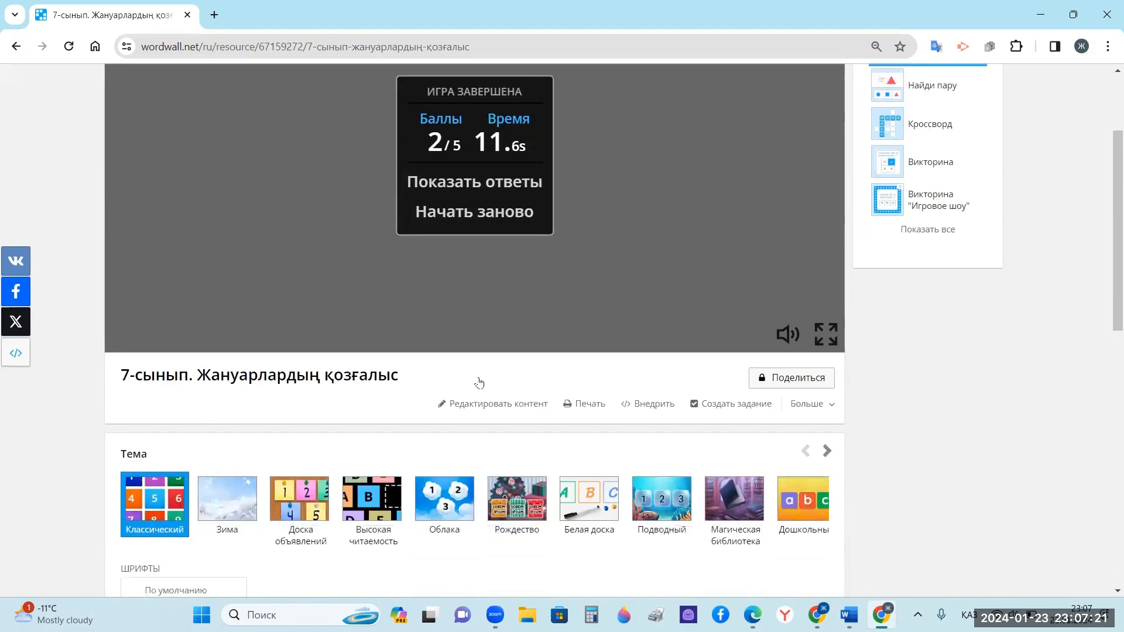
# - Set the activity's timer to count down from 3 minutes
pyautogui.scroll(-2, 479, 381)
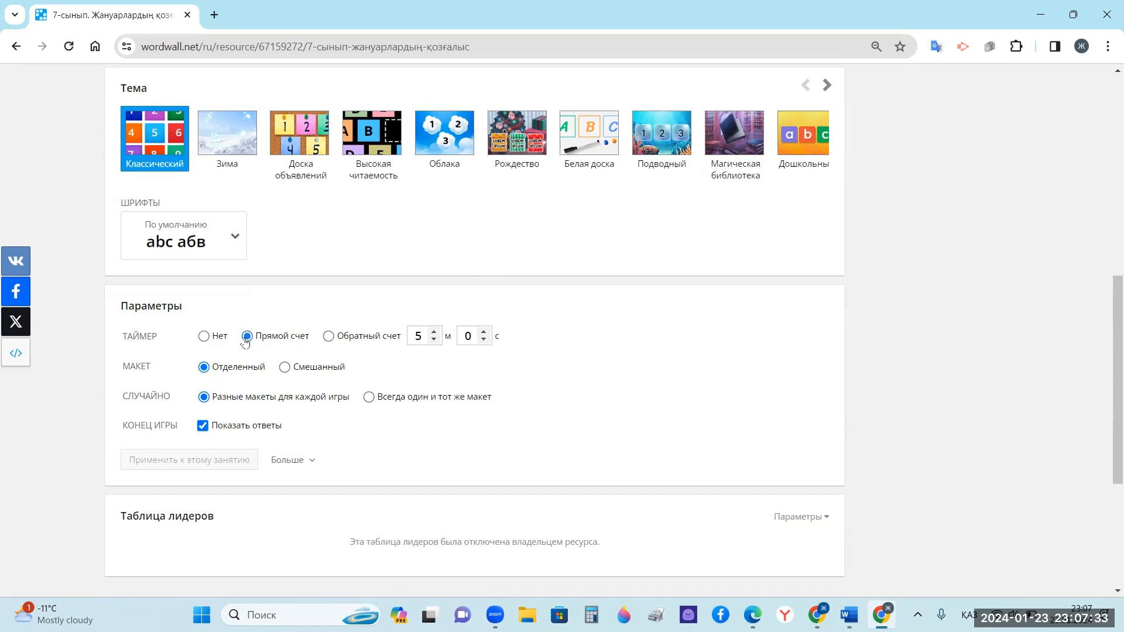
pyautogui.scroll(9, 246, 338)
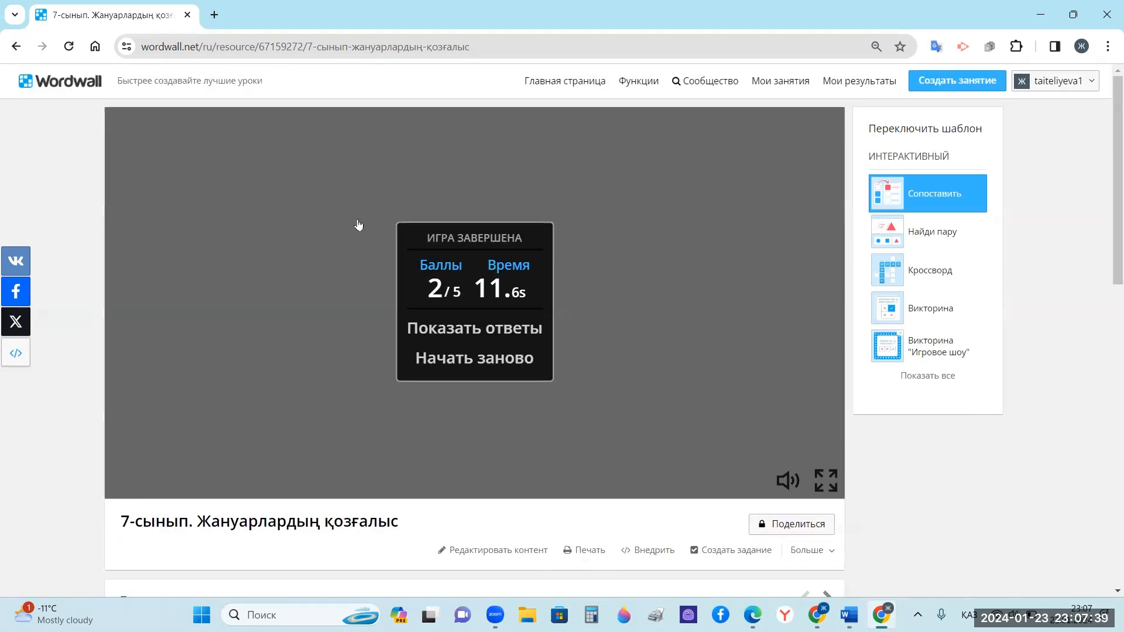
pyautogui.scroll(-1, 360, 231)
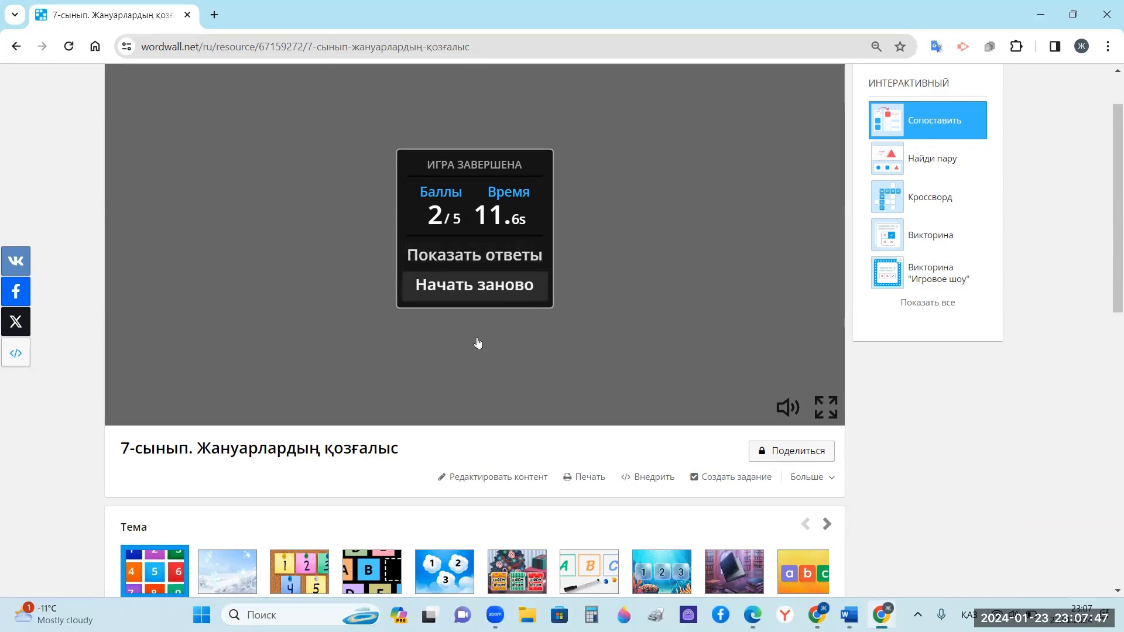
pyautogui.scroll(-1, 474, 342)
pyautogui.scroll(-5, 474, 342)
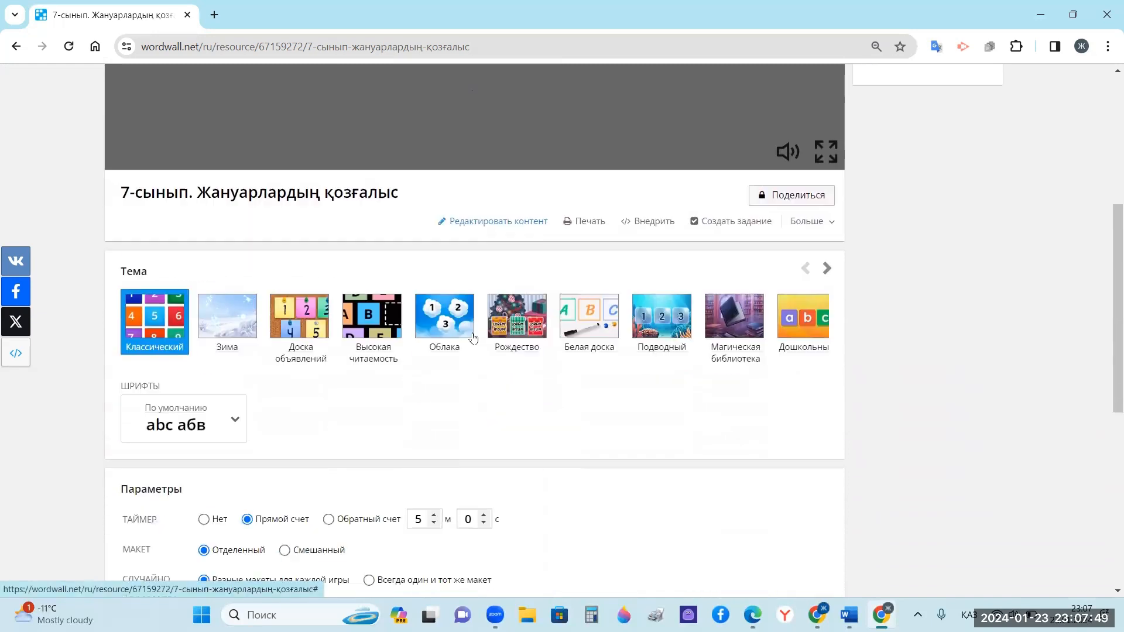
pyautogui.scroll(-1, 289, 487)
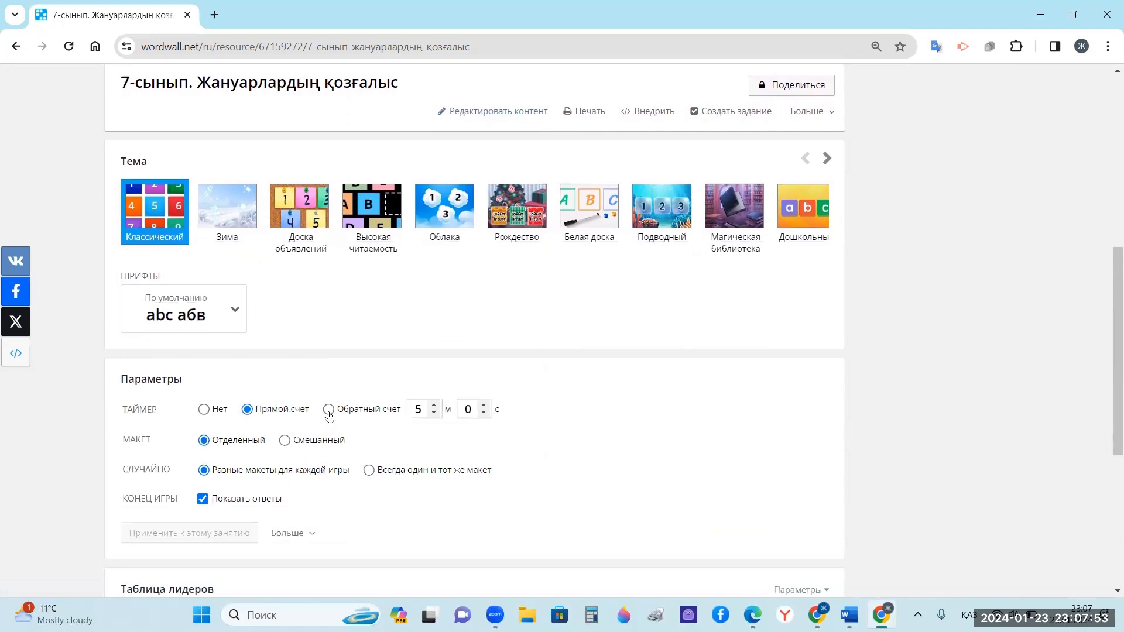
pyautogui.click(329, 410)
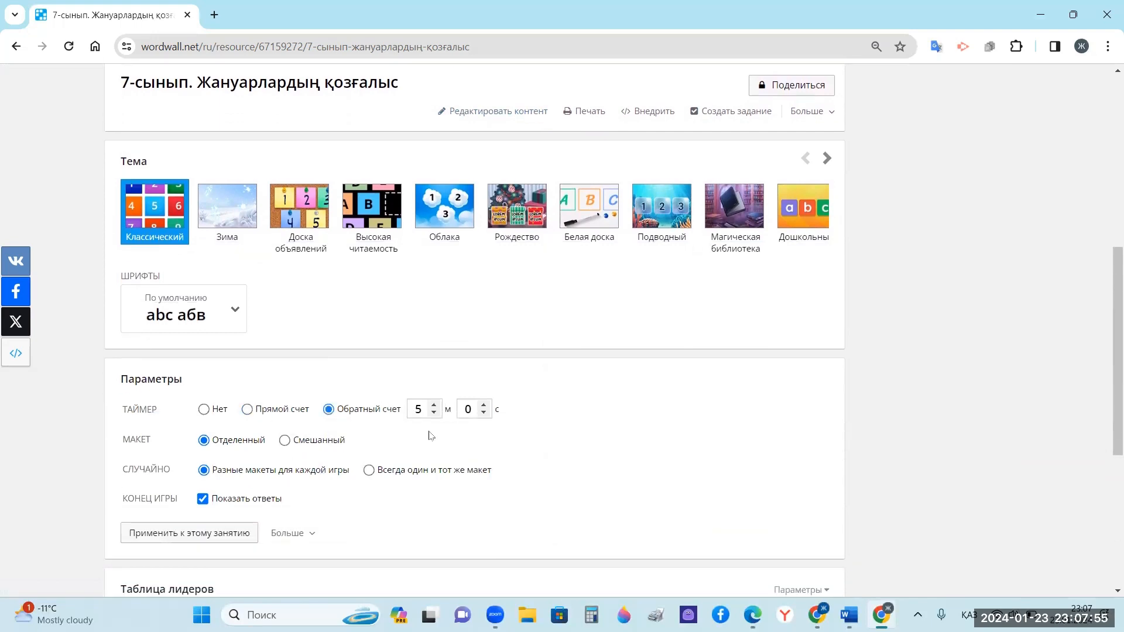
pyautogui.click(434, 413)
# - Choose the mixed layout (Смешанный) and the same layout for every game, and apply the settings to this activity
pyautogui.scroll(-1, 232, 487)
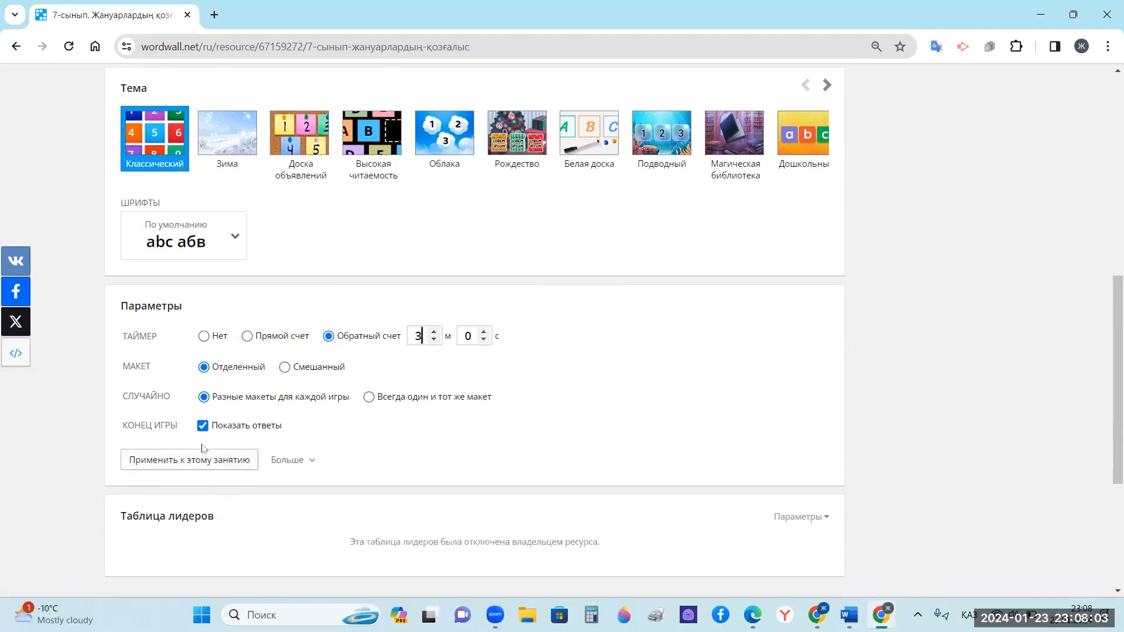
pyautogui.click(285, 367)
pyautogui.click(371, 397)
pyautogui.scroll(-12, 294, 428)
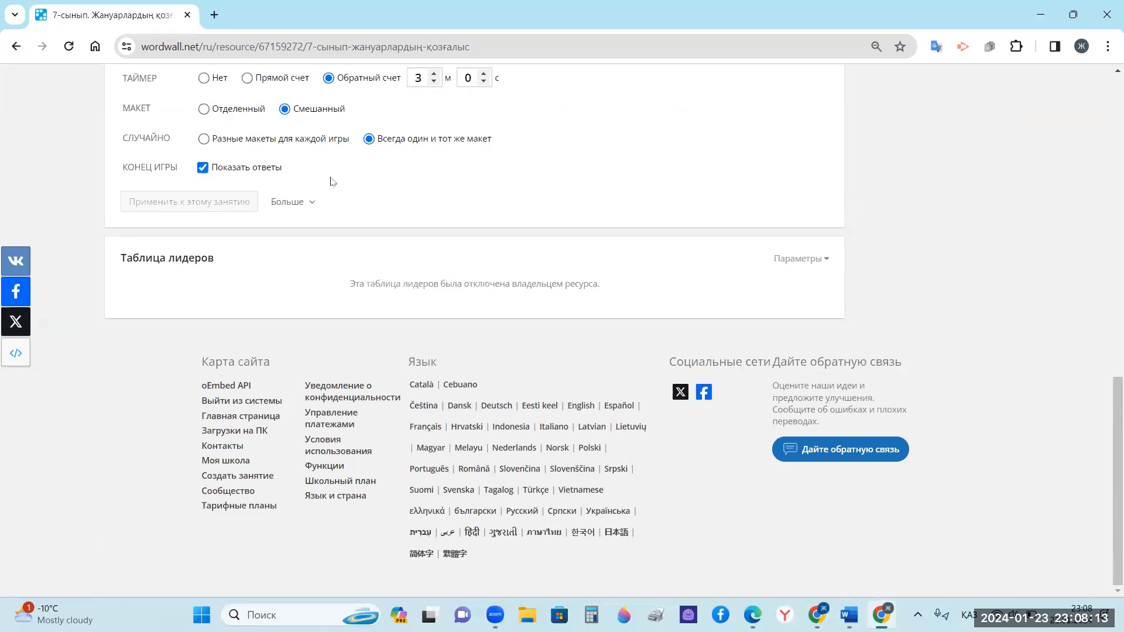
# - Try the Зима theme on the activity and start the game to preview it
pyautogui.scroll(3, 321, 185)
pyautogui.scroll(5, 281, 203)
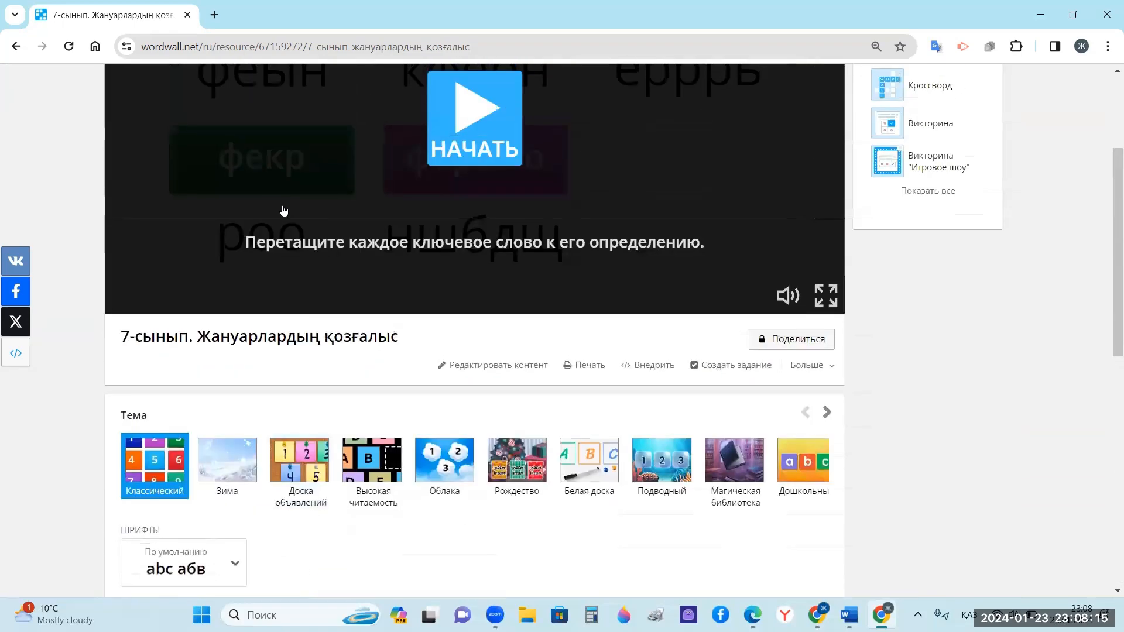
pyautogui.click(255, 470)
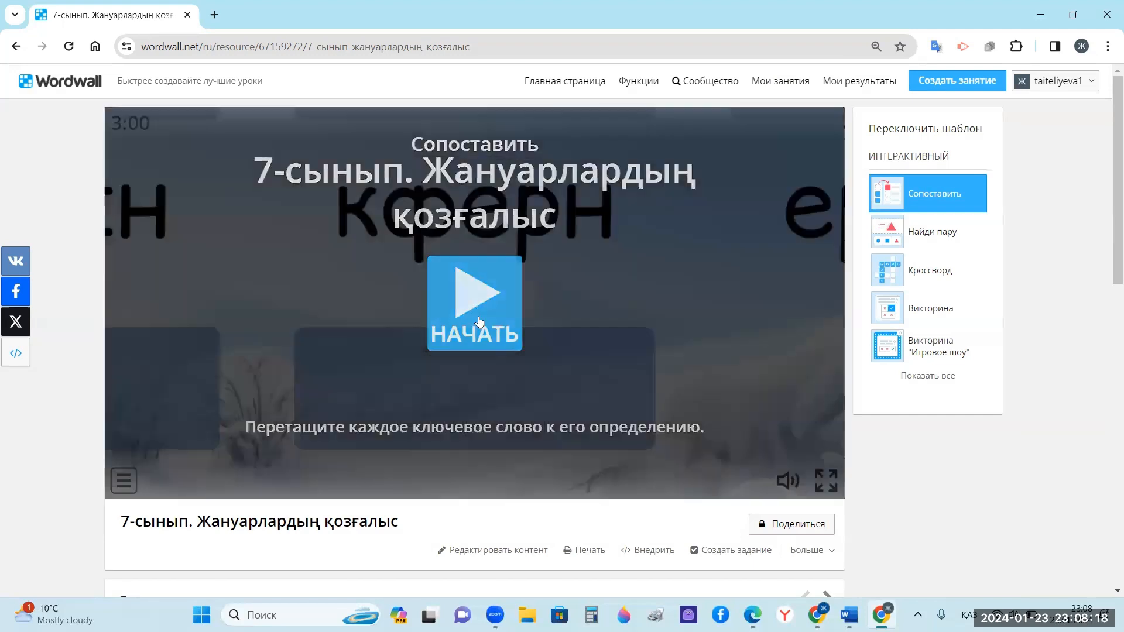
pyautogui.click(478, 322)
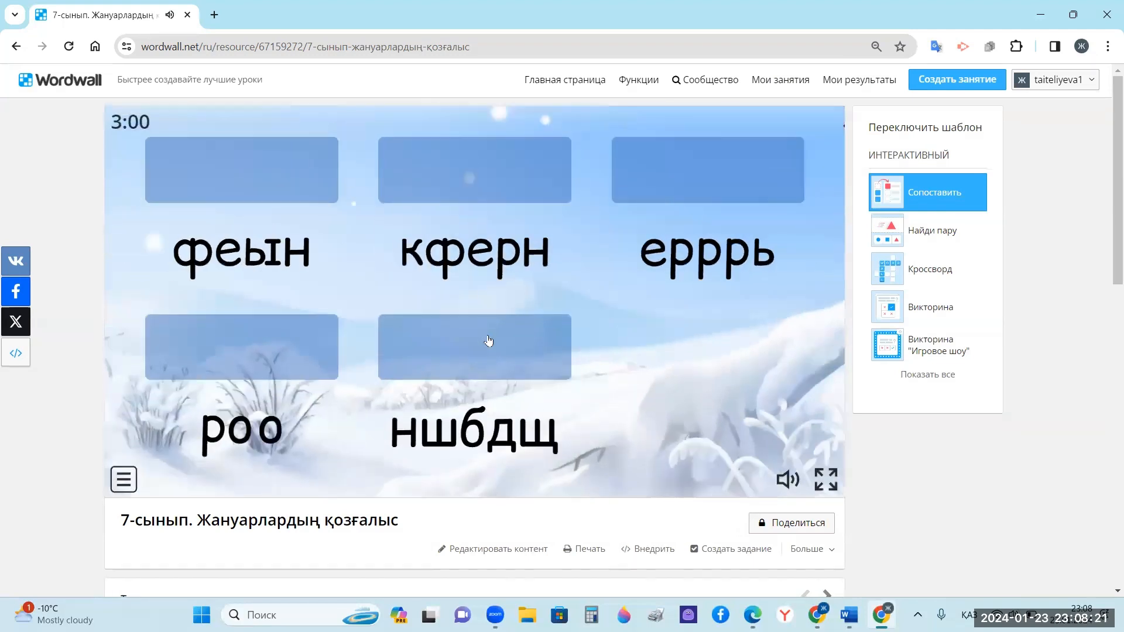
# - Change the activity's theme to Доска объявлений and start the game to check how the tiles look
pyautogui.scroll(-2, 291, 503)
pyautogui.click(292, 502)
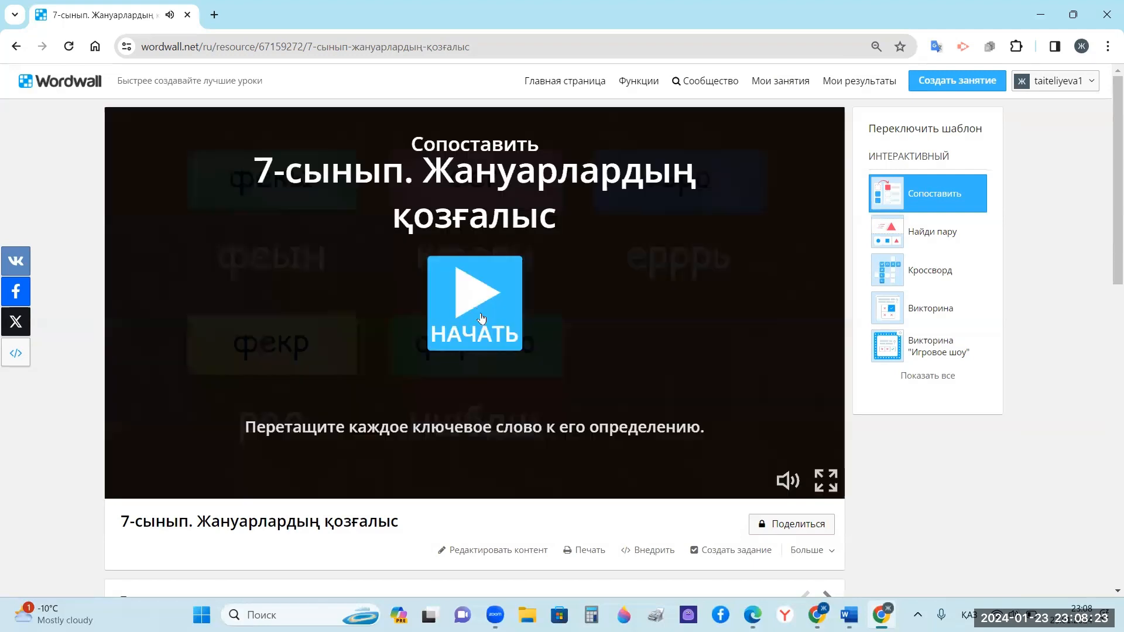
pyautogui.click(481, 318)
pyautogui.scroll(-2, 509, 326)
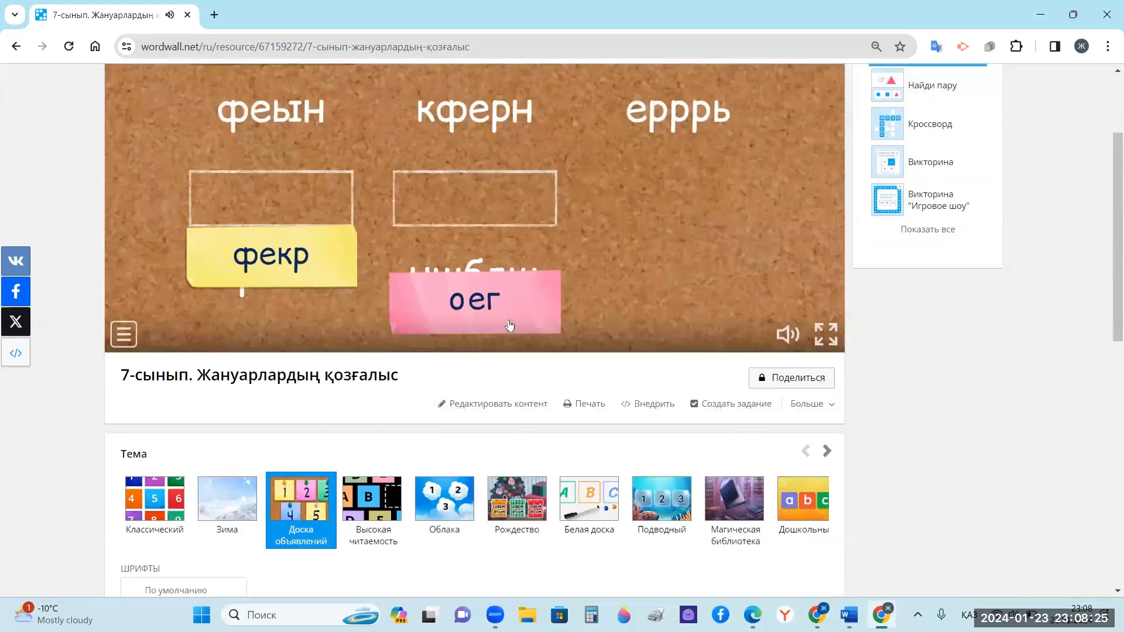
pyautogui.scroll(2, 519, 349)
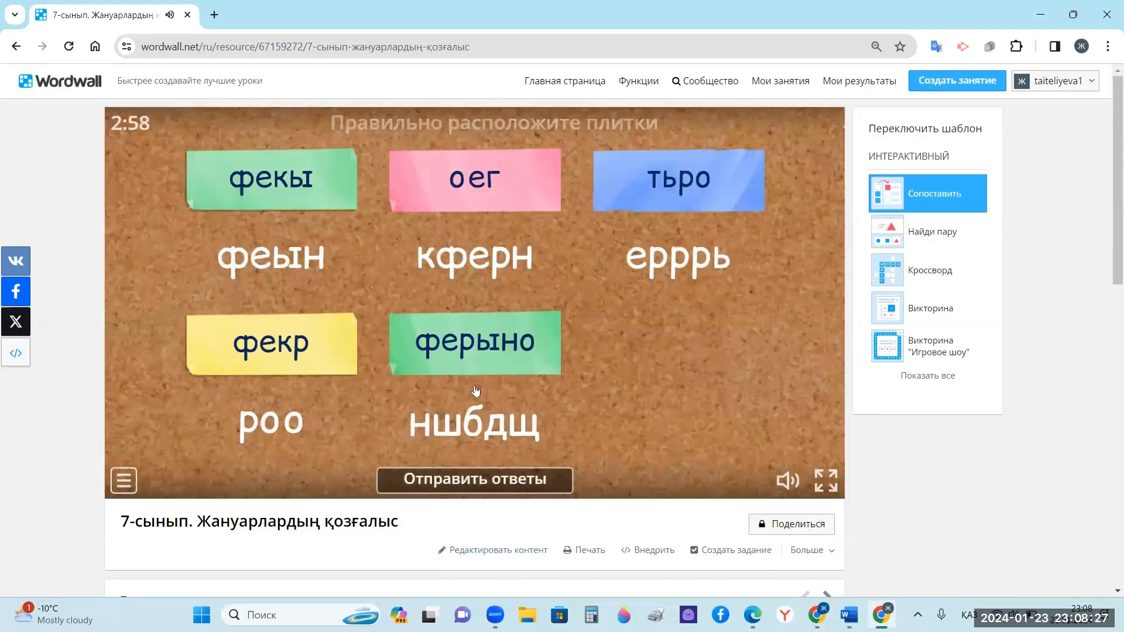
pyautogui.scroll(-2, 531, 276)
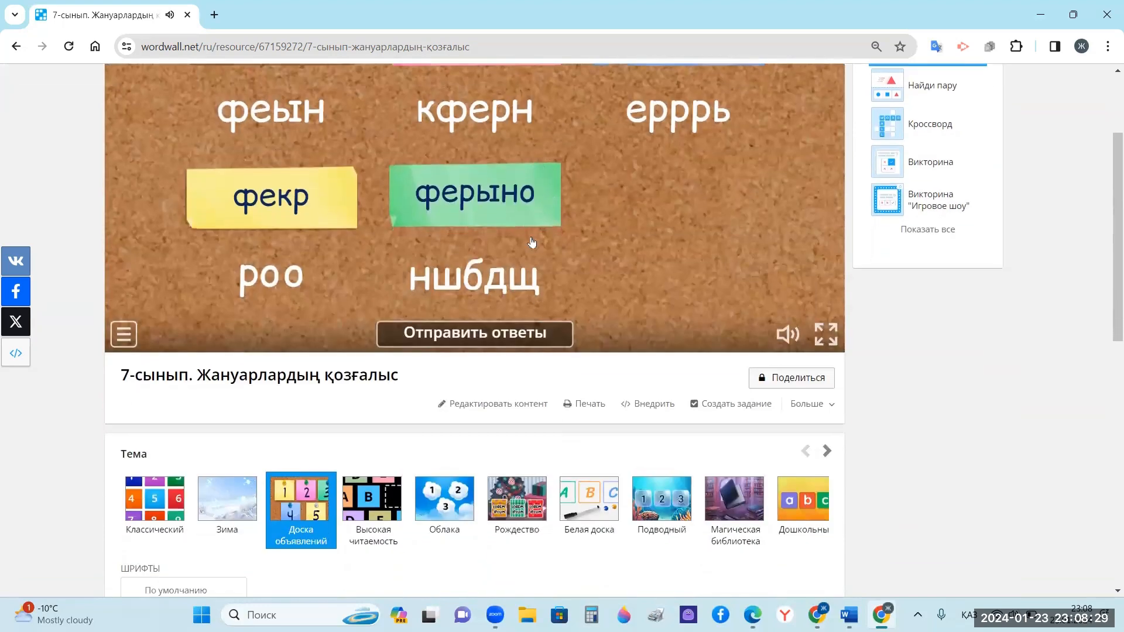
# - Edit the activity's content, replace the fifth pair with яптр – врь, and finish editing
pyautogui.click(492, 407)
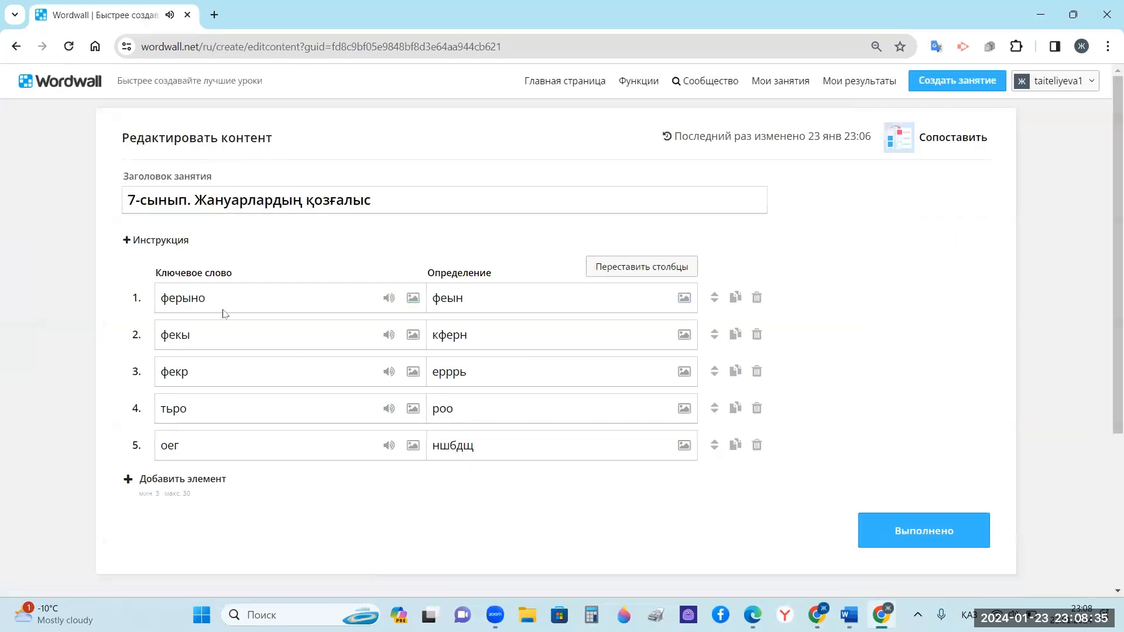
pyautogui.click(756, 445)
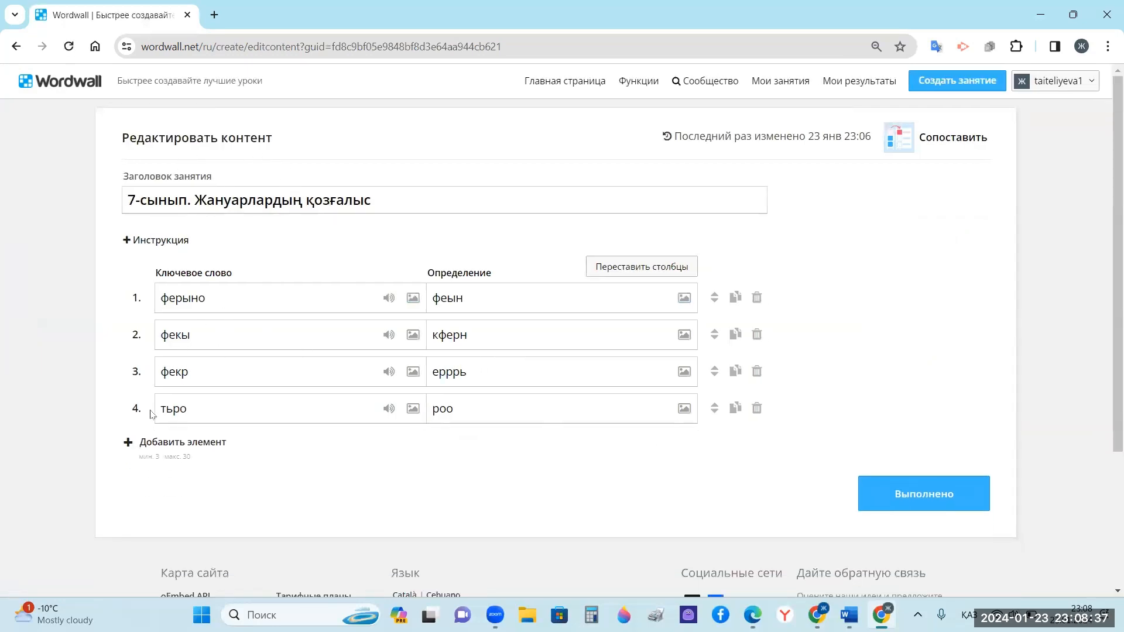
pyautogui.click(182, 445)
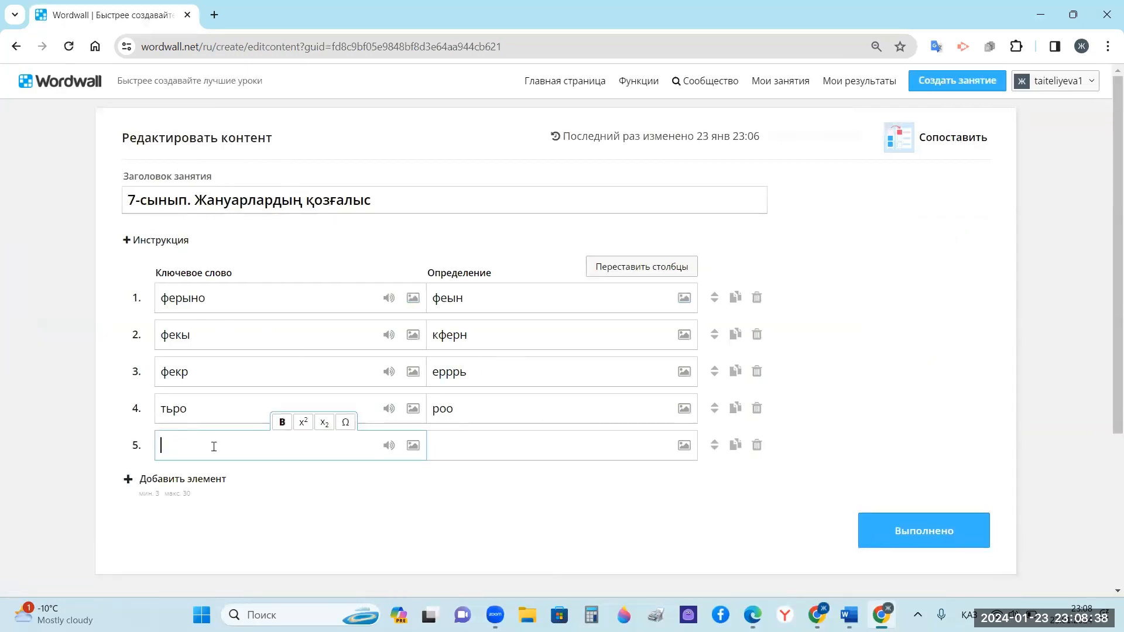
pyautogui.write('яптр')
pyautogui.click(478, 440)
pyautogui.write('врь')
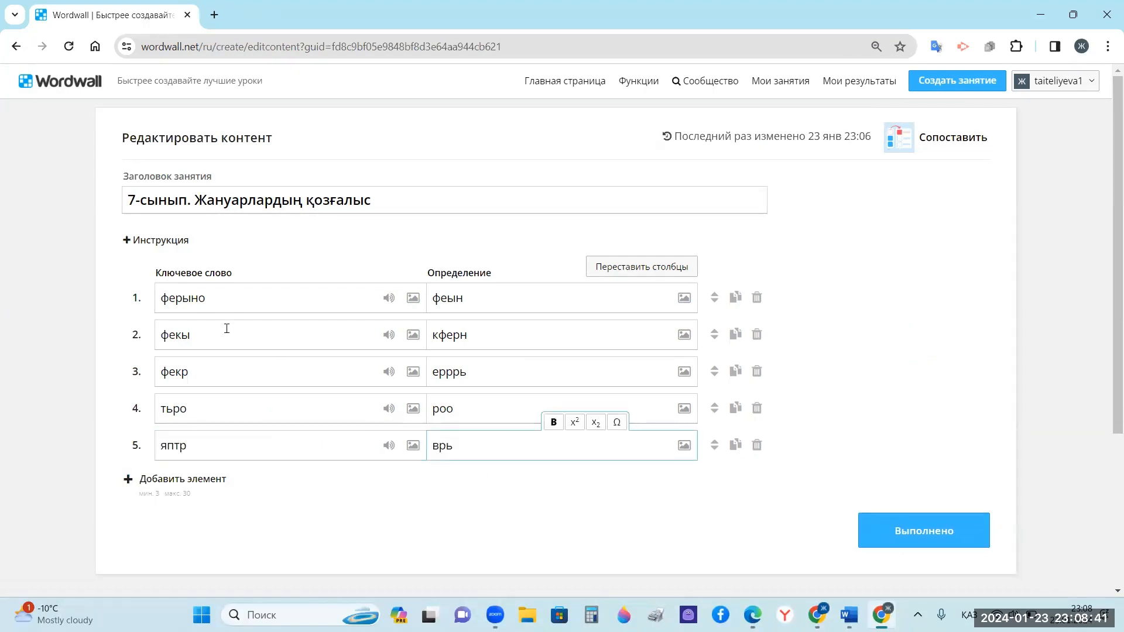
pyautogui.click(237, 299)
pyautogui.click(906, 531)
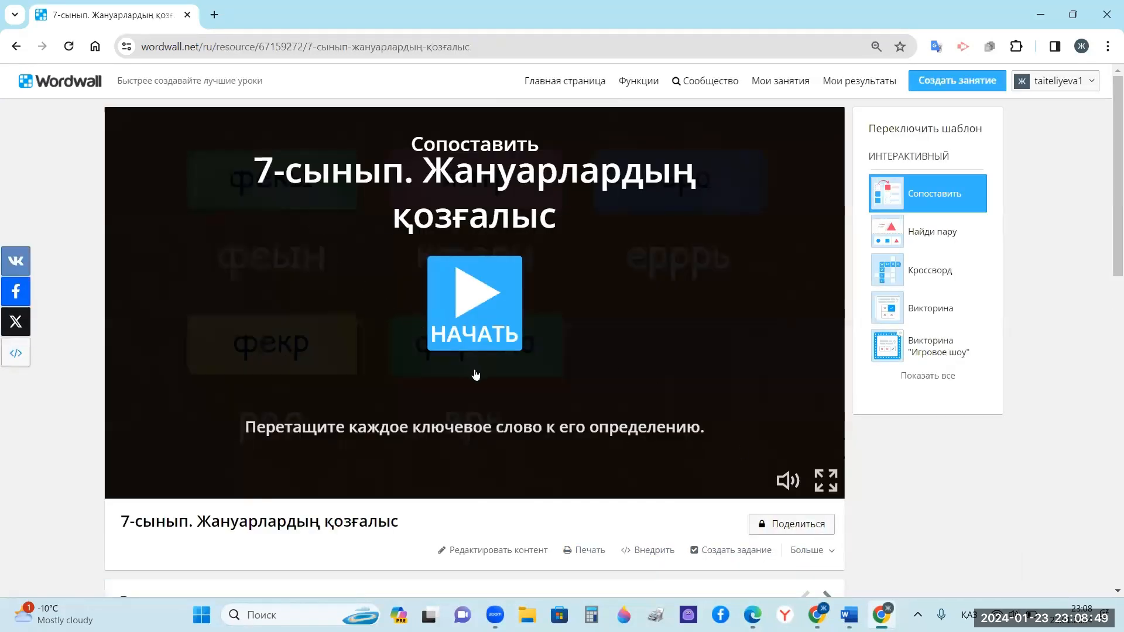
# - Publish the activity under its current title and copy its share link
pyautogui.click(803, 523)
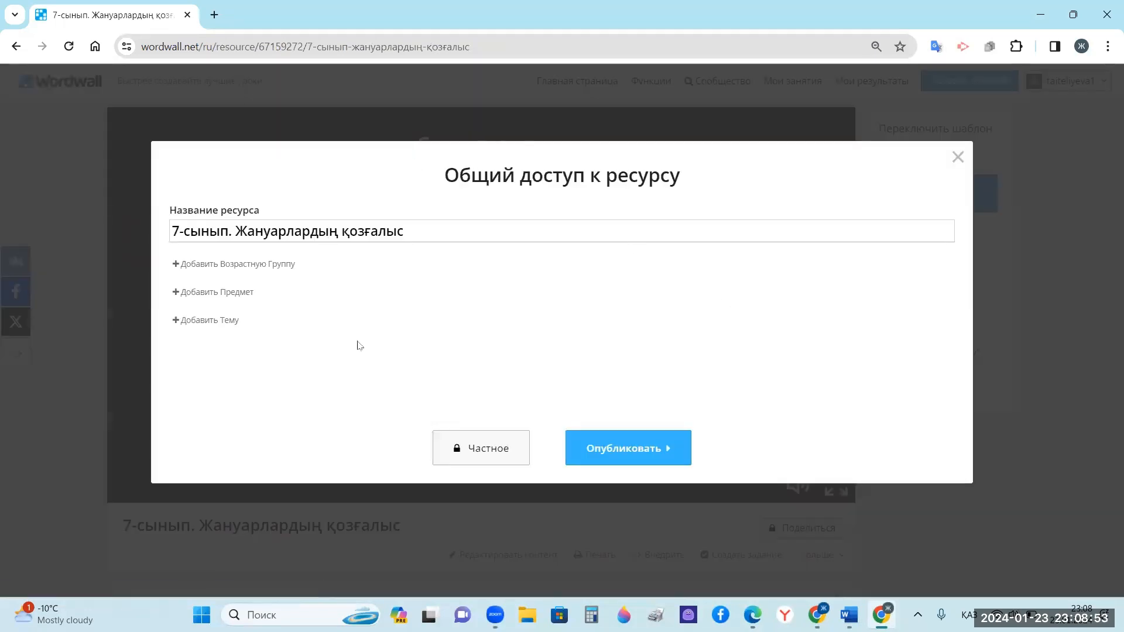
pyautogui.click(646, 449)
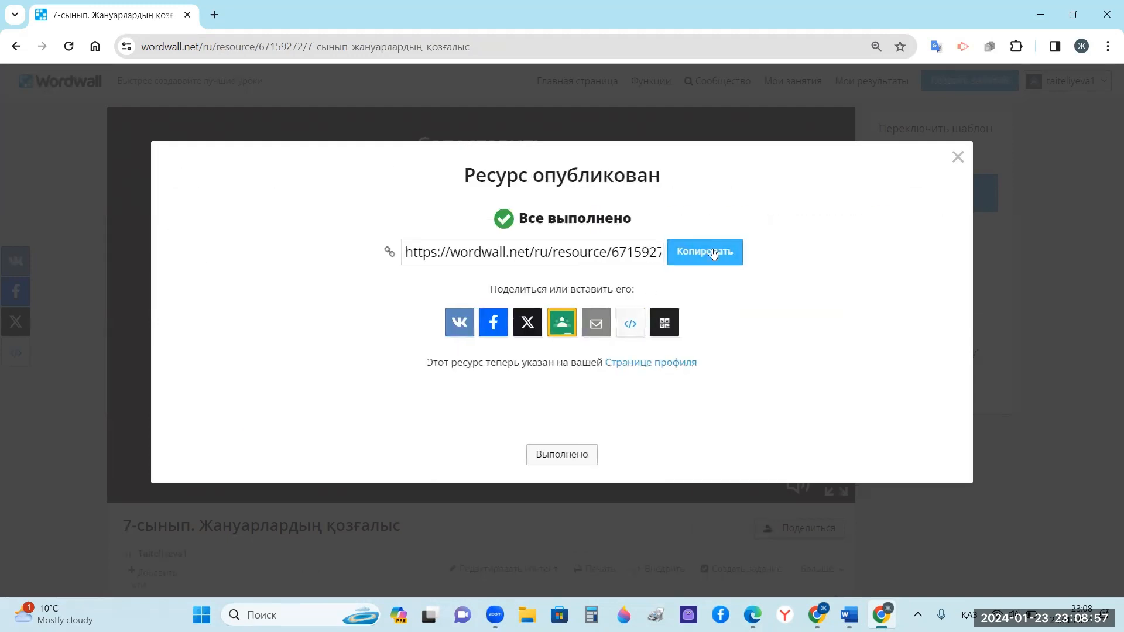
pyautogui.click(706, 253)
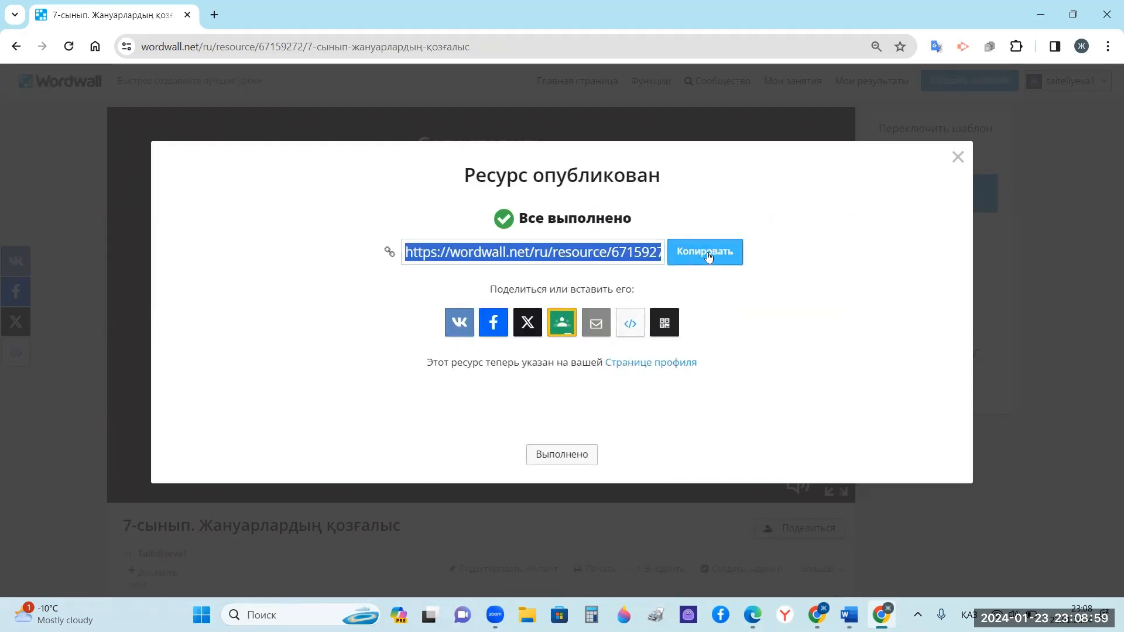
# - Switch to the Word document and replace the QR code on the last page with the copied activity link, pasted as text
pyautogui.moveTo(850, 615)
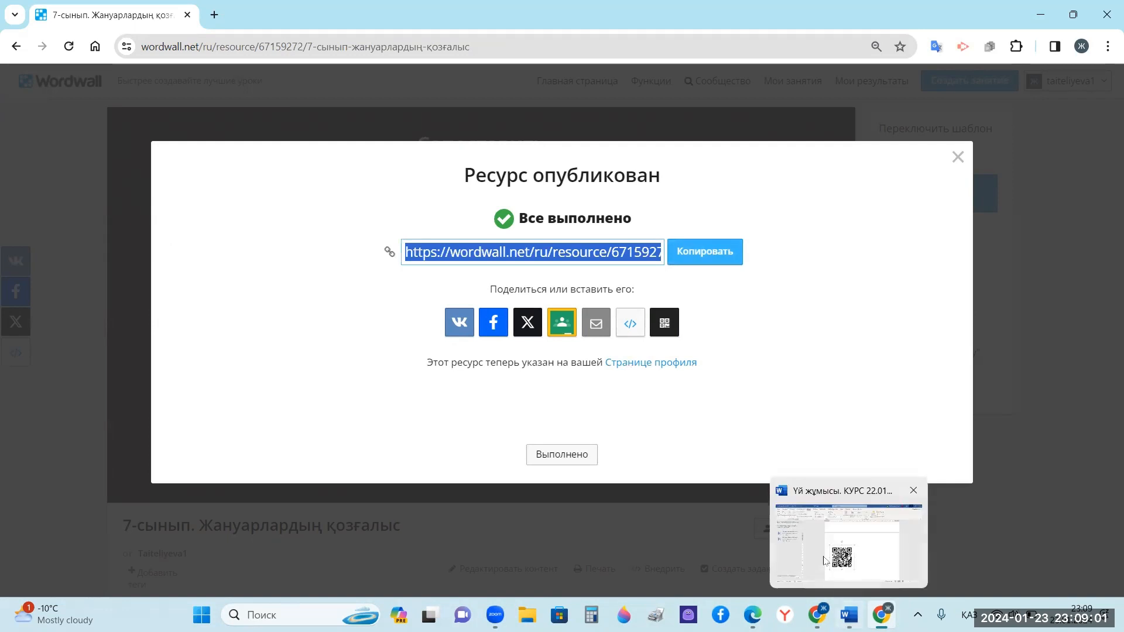
pyautogui.click(845, 552)
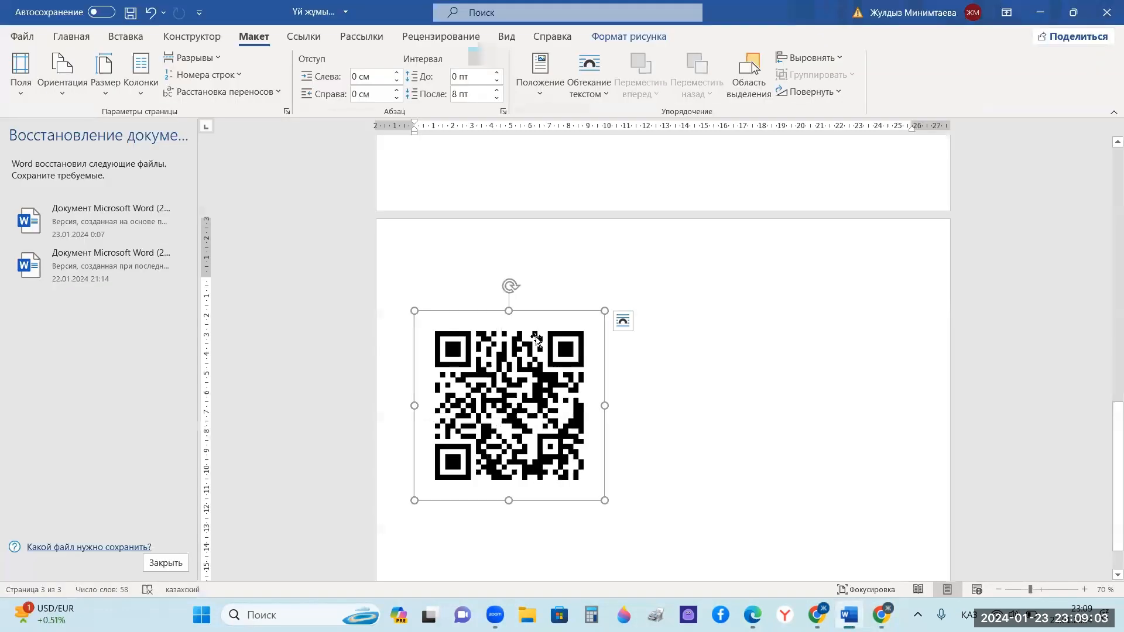
pyautogui.press('Delete')
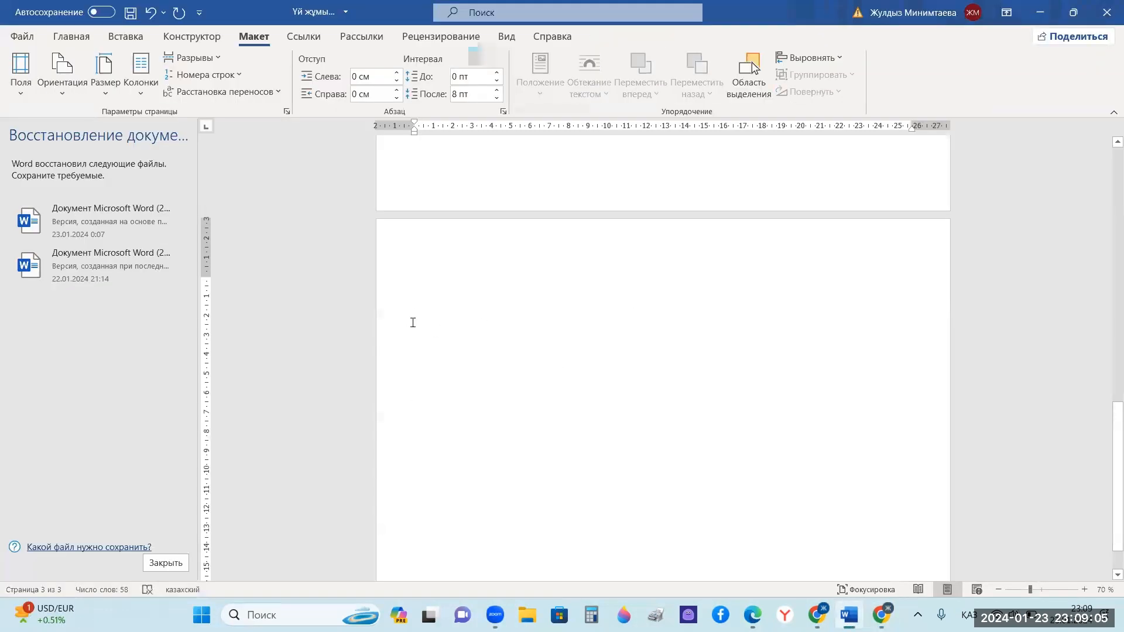
pyautogui.rightClick(420, 315)
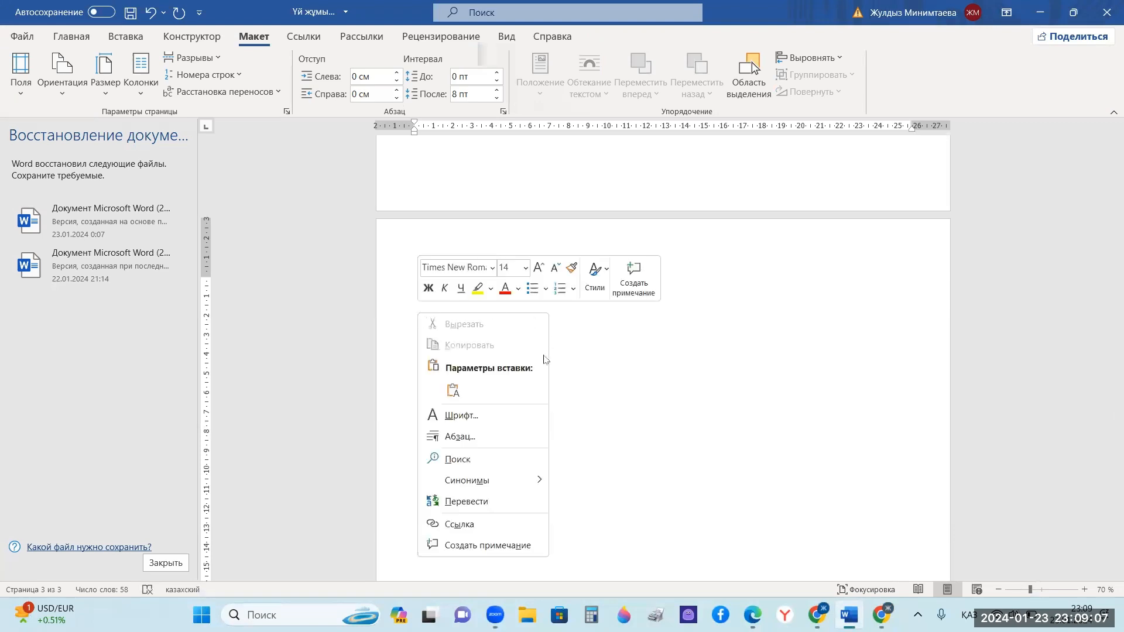
pyautogui.click(453, 391)
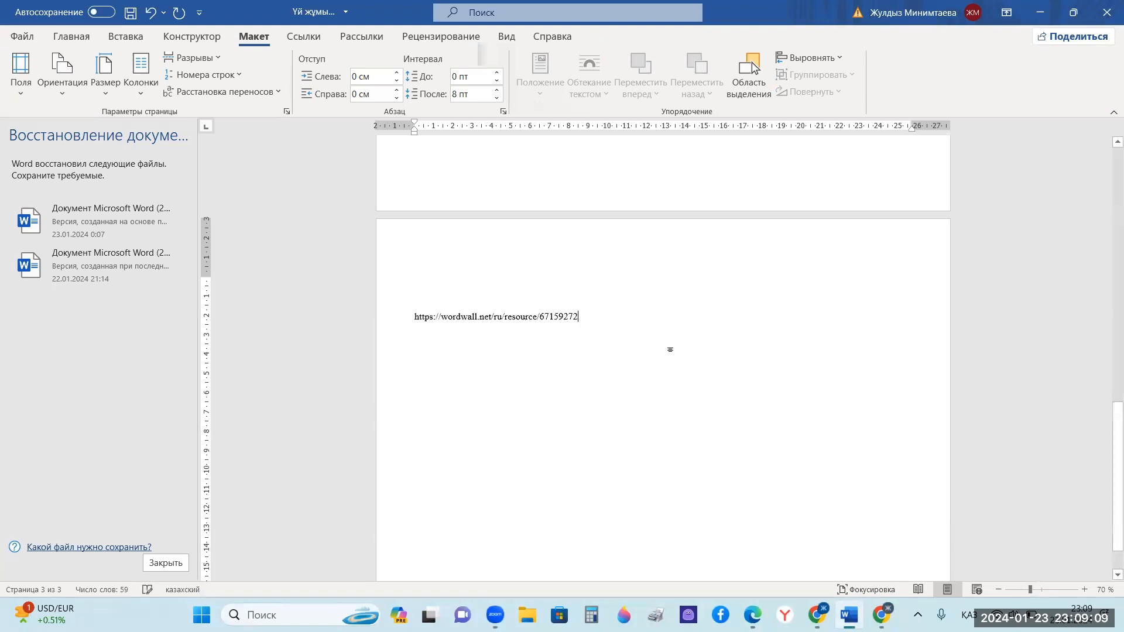
# - Add the line "7-сынып. Жаунарлардың қозғалысы" below the activity link
pyautogui.press('Return')
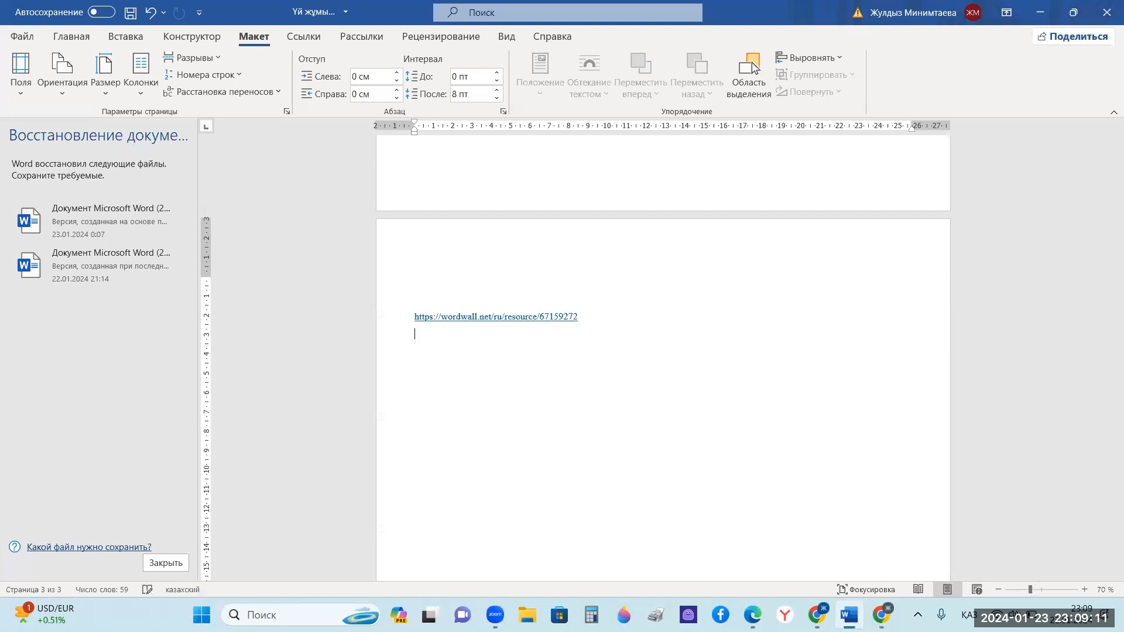
pyautogui.write('7')
pyautogui.write('-сынып.')
pyautogui.write(' Жауаптарлад')
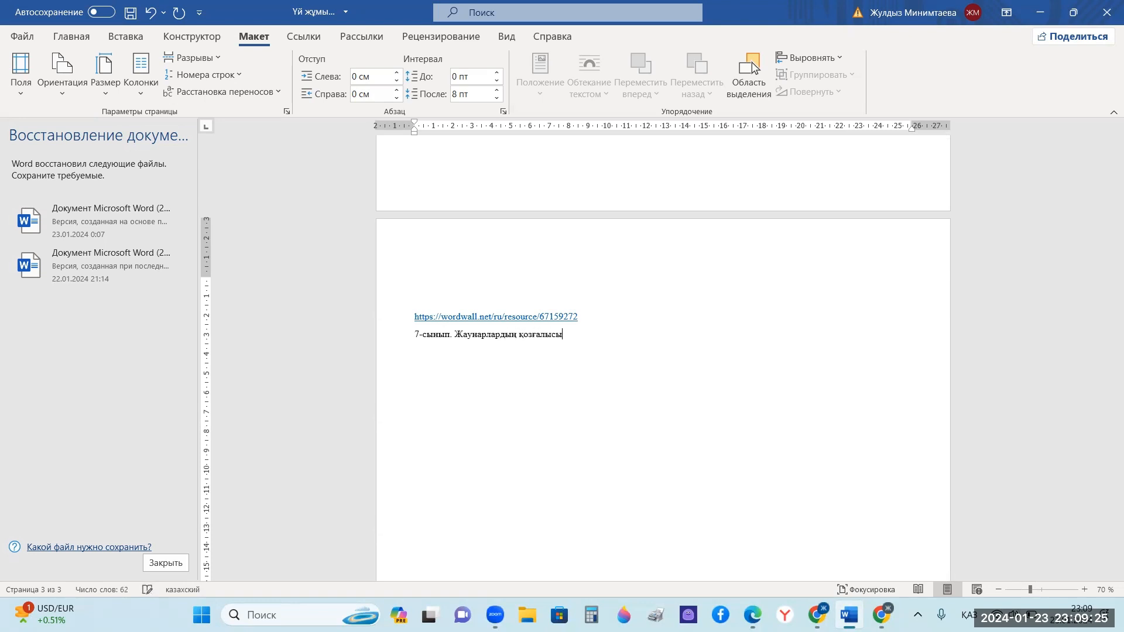
# - Switch to the browser, show the published activity's QR code and copy it as an image
pyautogui.click(882, 615)
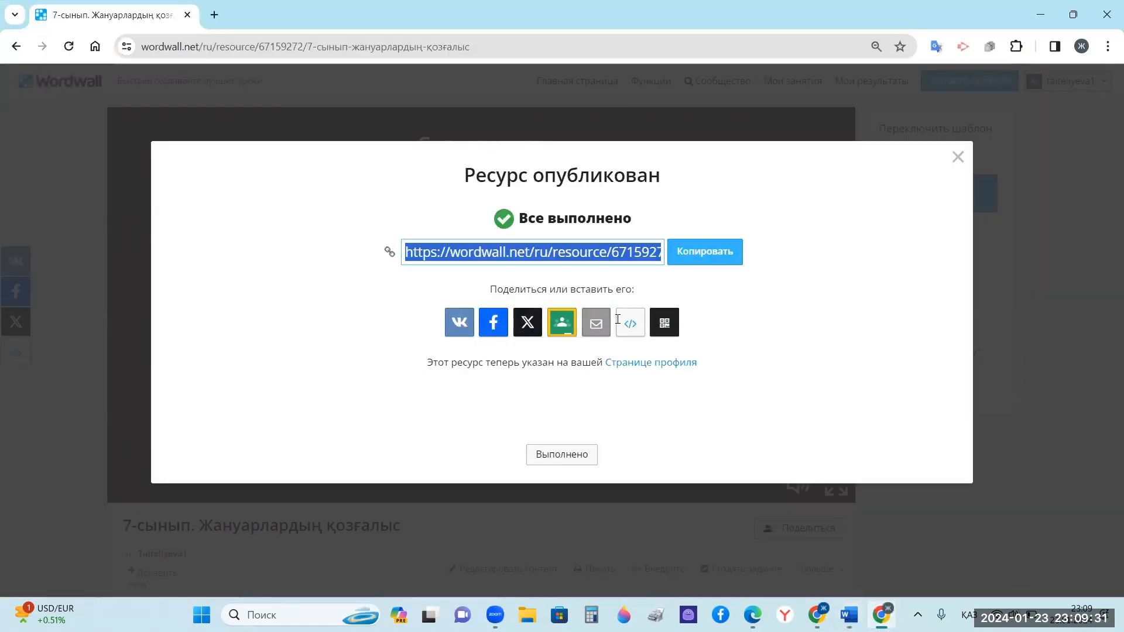
pyautogui.click(673, 330)
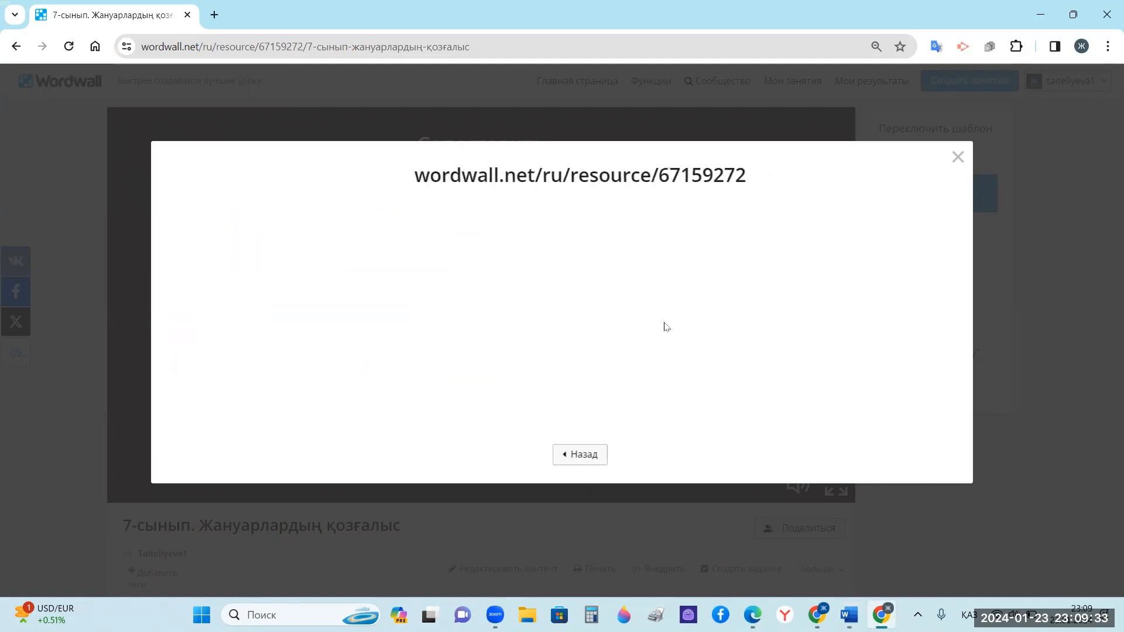
pyautogui.rightClick(557, 289)
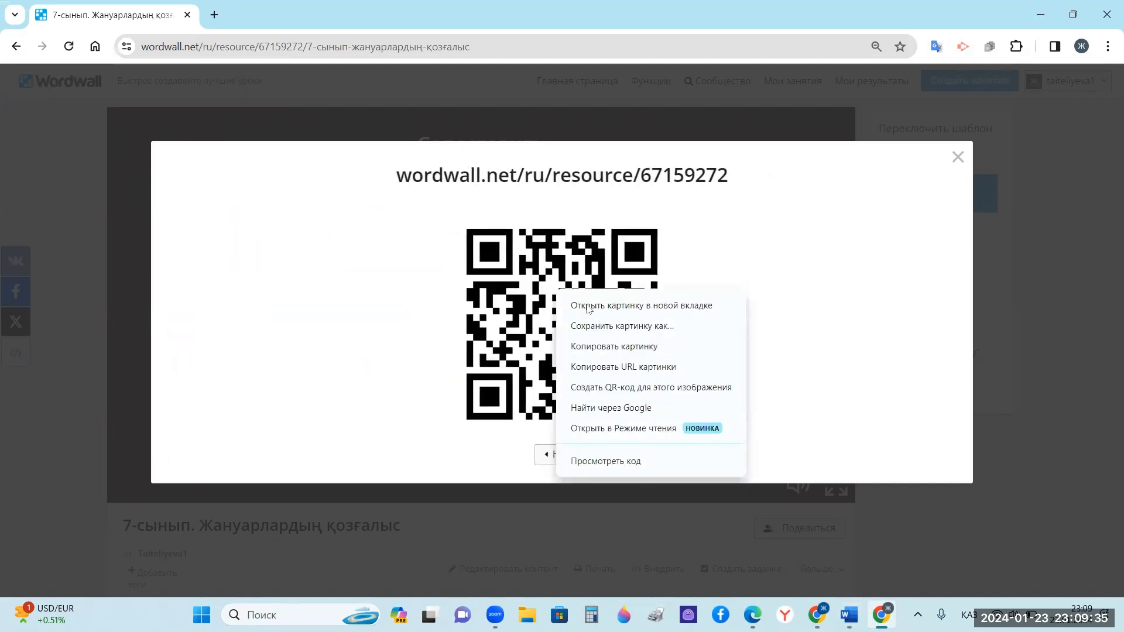
pyautogui.click(621, 346)
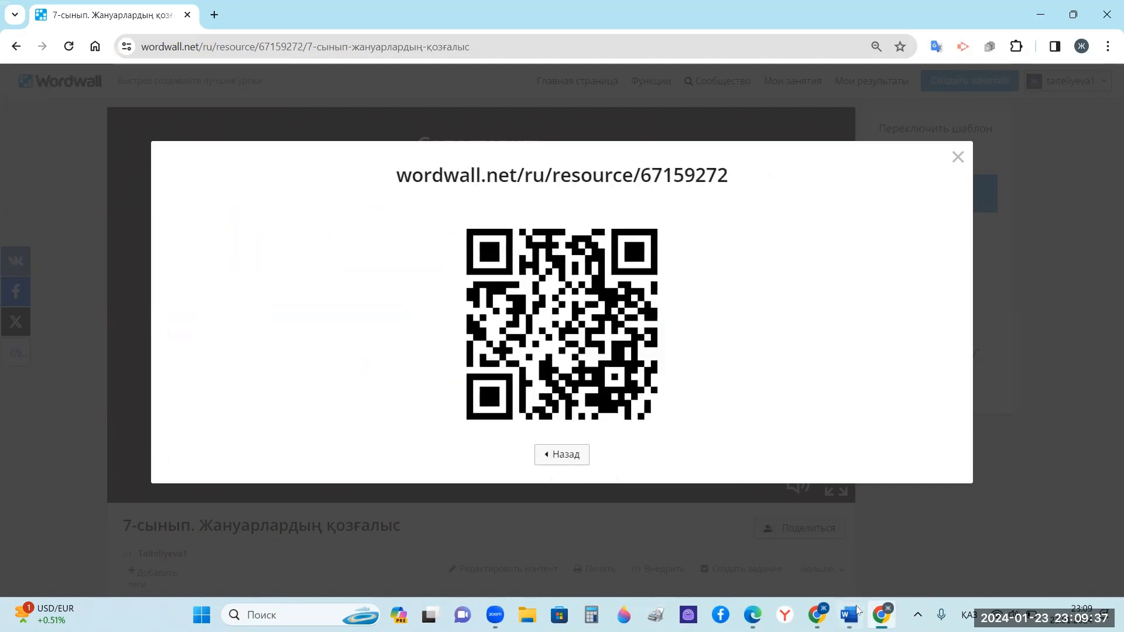
# - Switch to the Word document and paste the copied QR code as a picture below the title line
pyautogui.hotkey('alt', 'Tab')
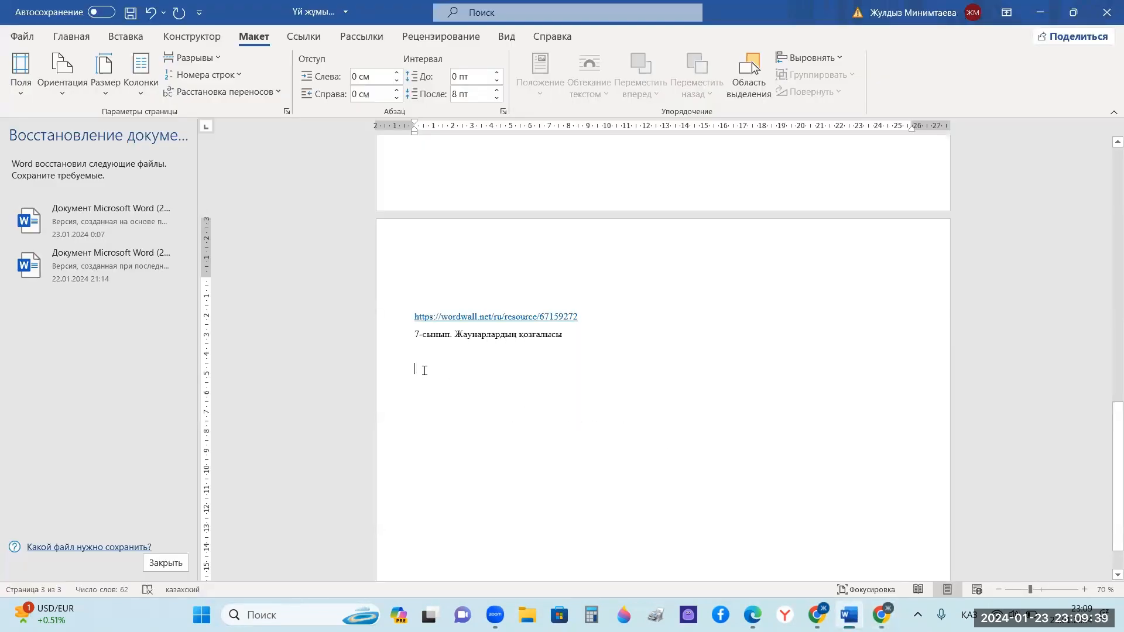
pyautogui.rightClick(419, 371)
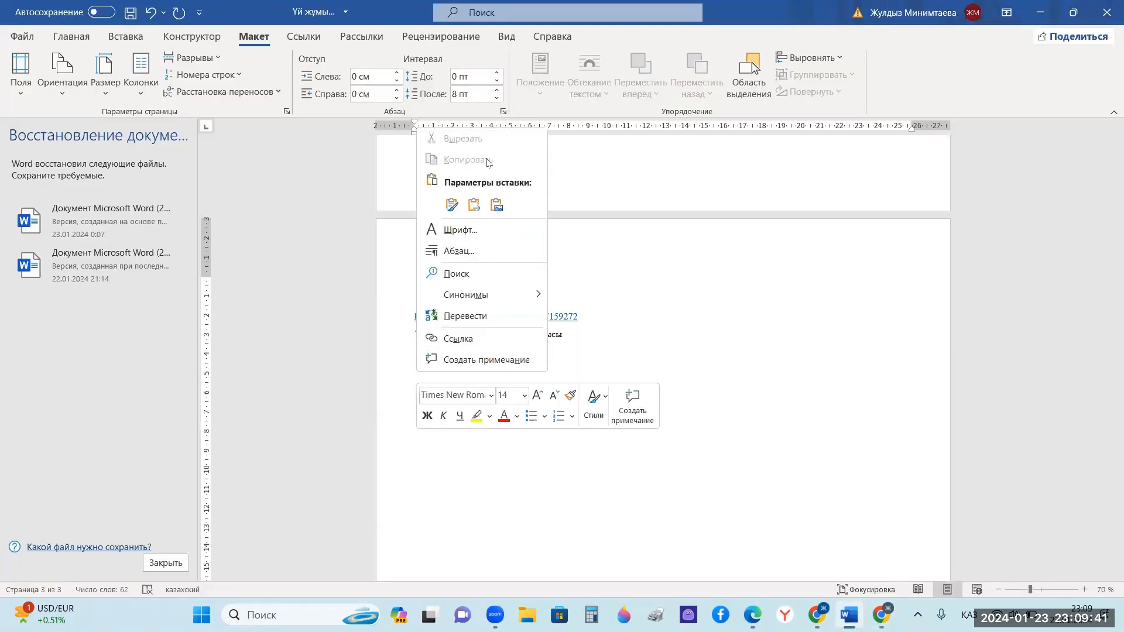
pyautogui.click(507, 209)
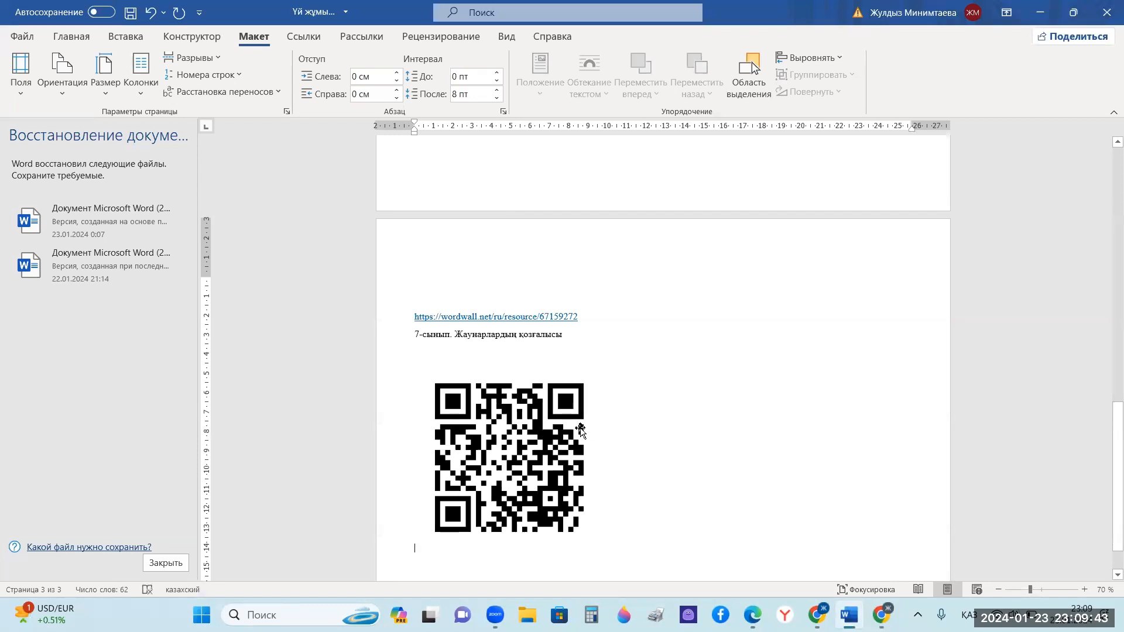
pyautogui.click(556, 434)
pyautogui.click(698, 460)
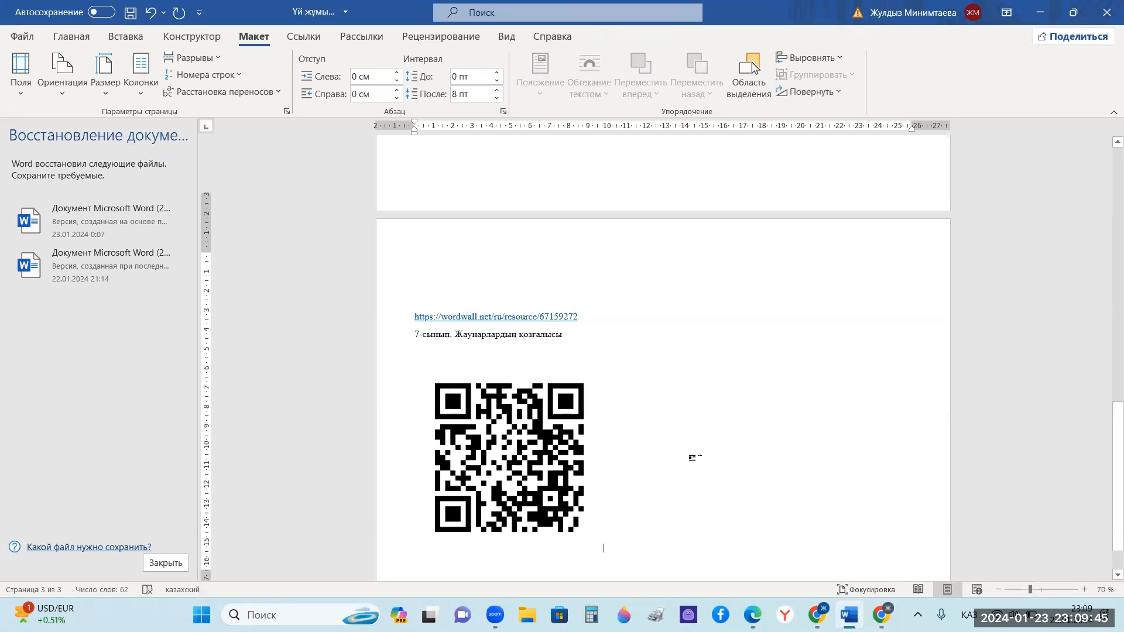
pyautogui.scroll(-2, 673, 433)
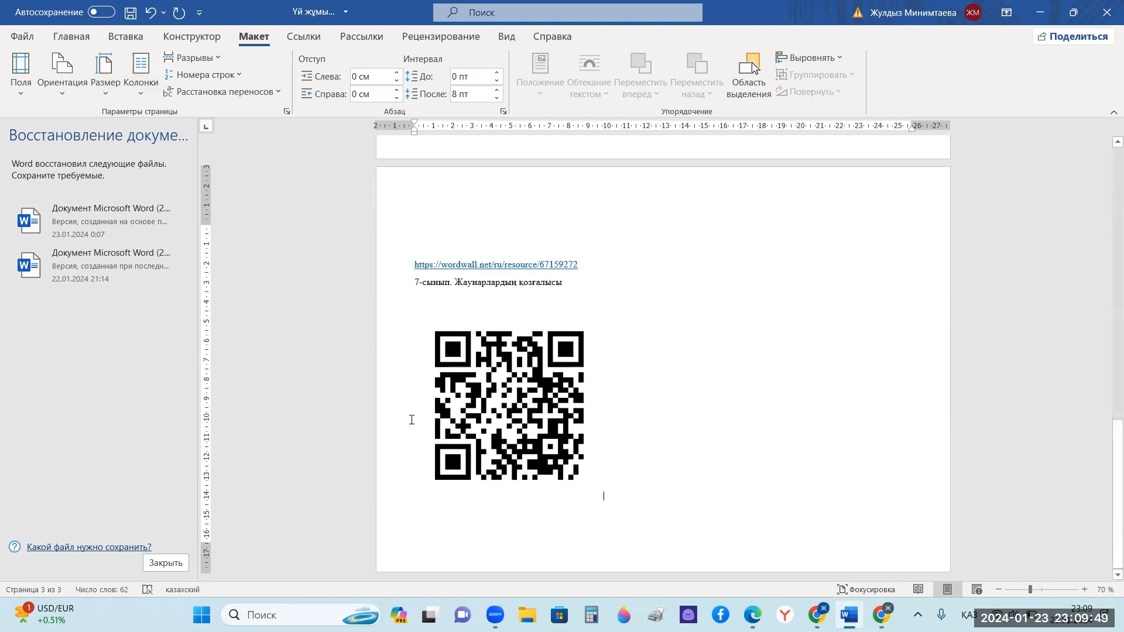
# - Switch back to Wordwall in the browser and close the QR code dialog to return to the activity page
pyautogui.hotkey('alt', 'Tab')
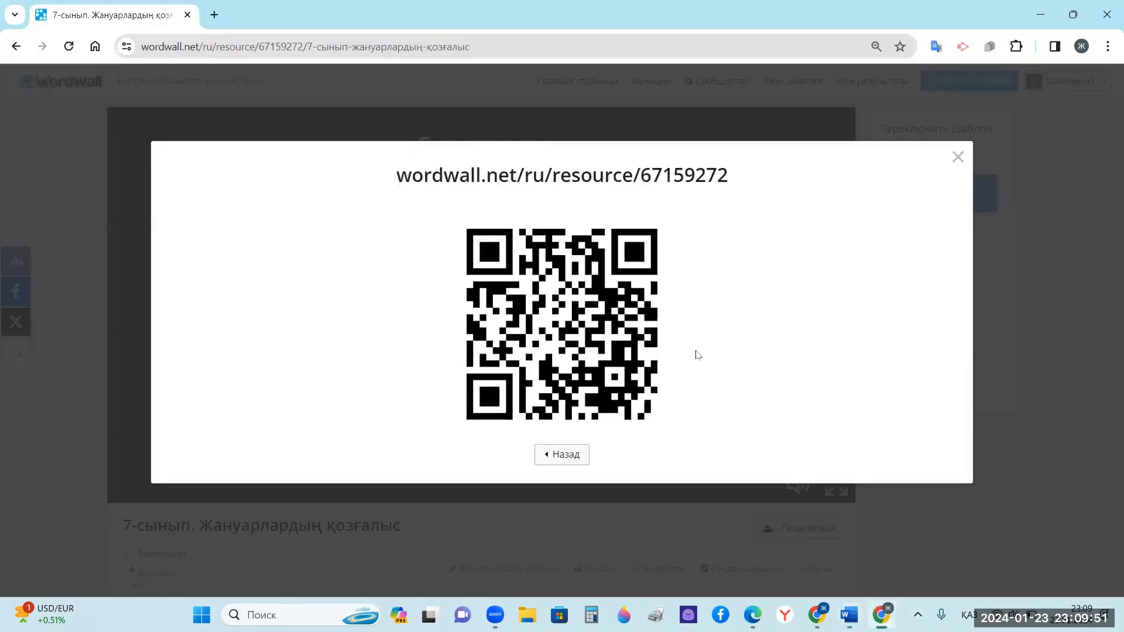
pyautogui.click(958, 157)
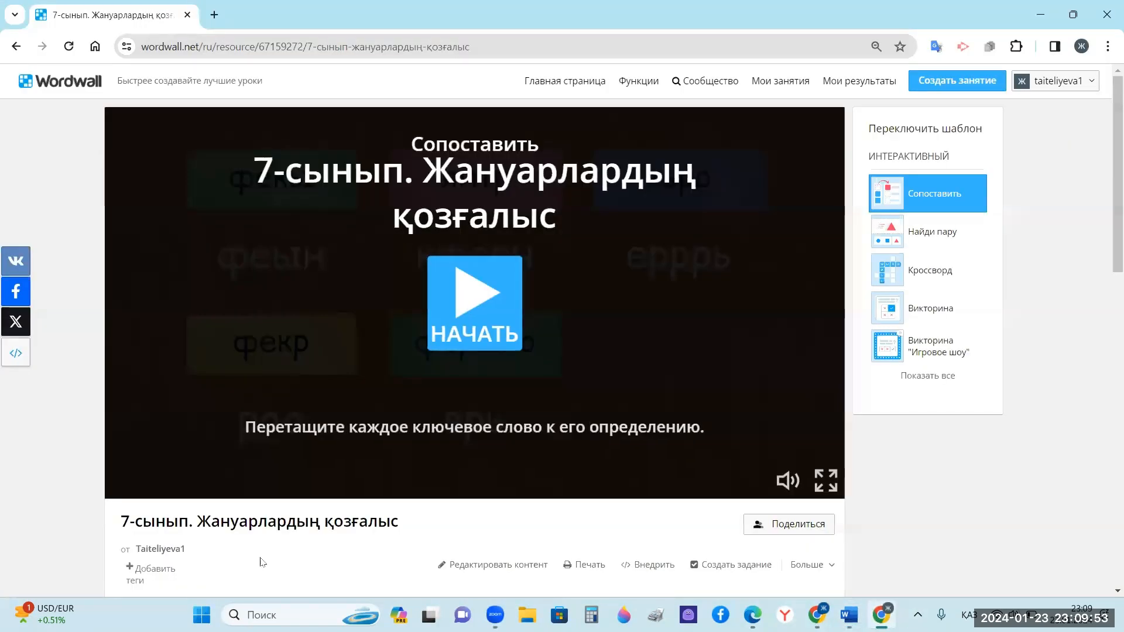
pyautogui.scroll(-1, 291, 296)
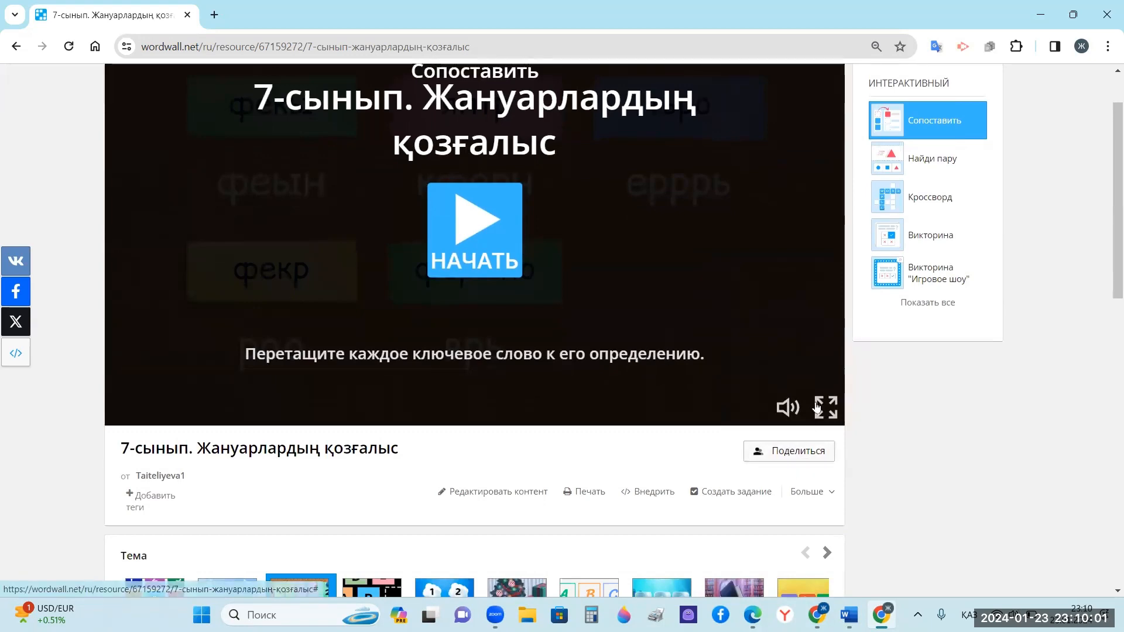
pyautogui.scroll(-2, 819, 408)
pyautogui.scroll(3, 711, 375)
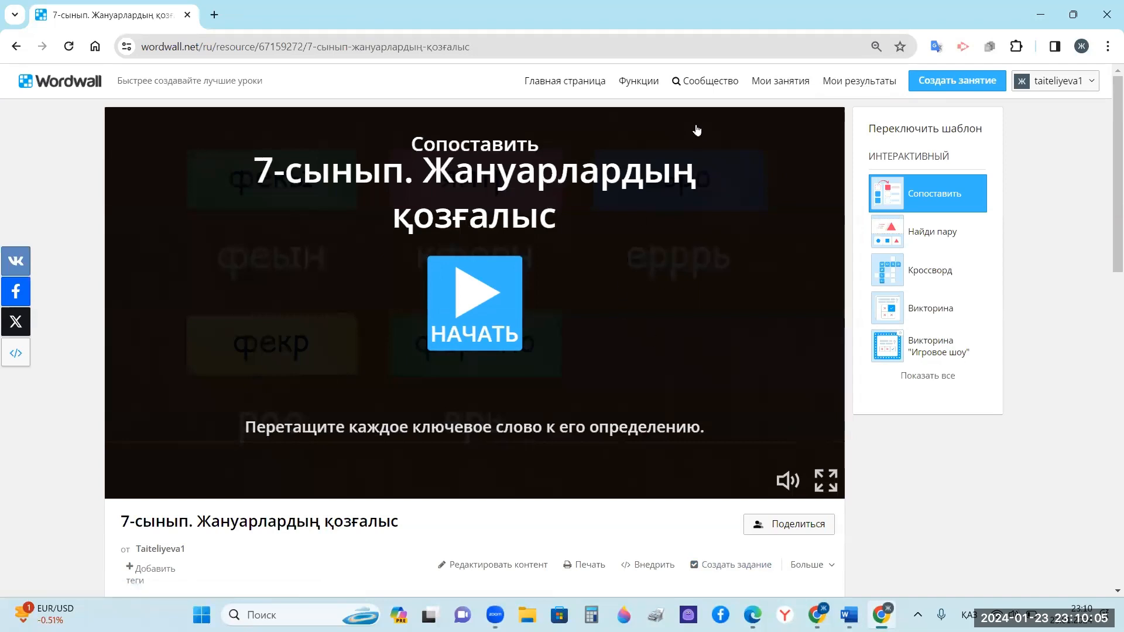
# - Start creating a new activity with the Пропущенное слово template
pyautogui.click(786, 82)
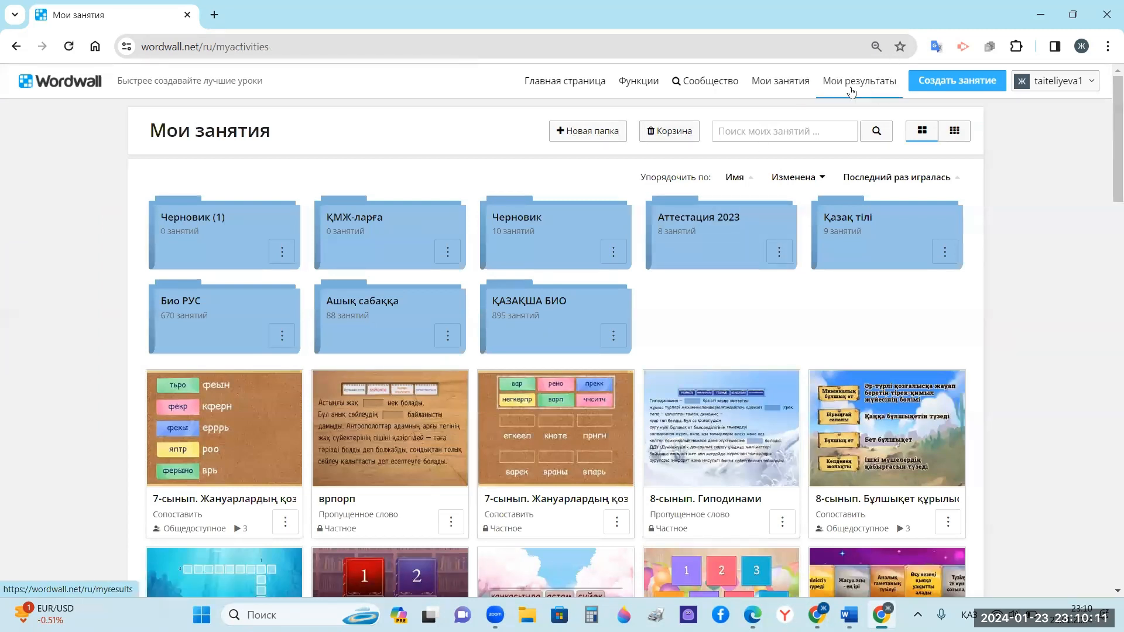
pyautogui.click(934, 87)
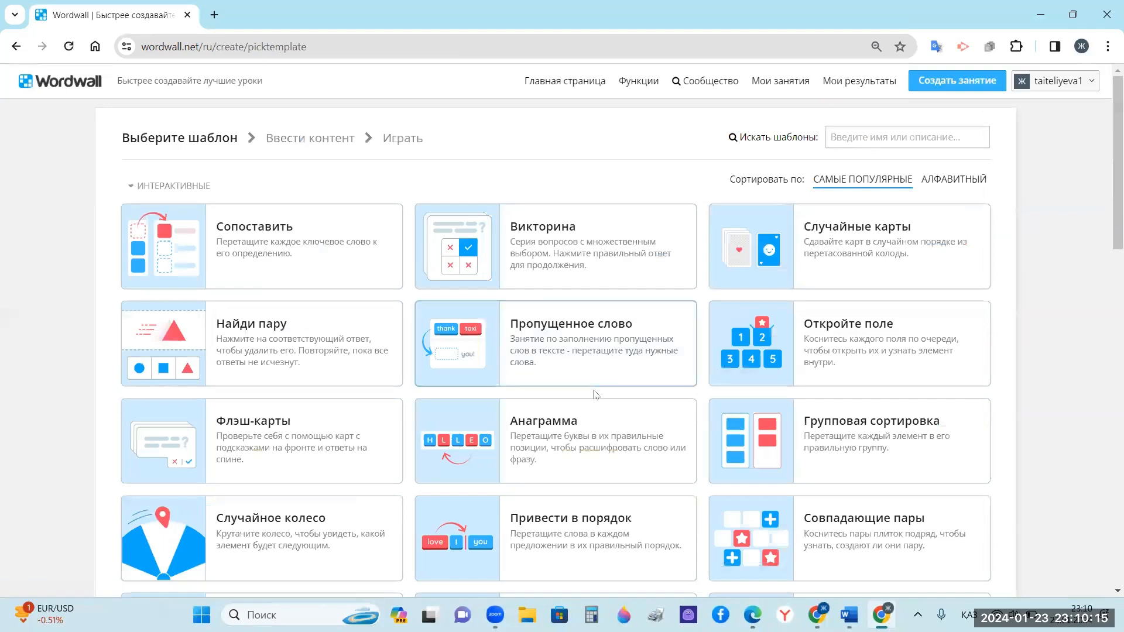
pyautogui.scroll(-2, 627, 369)
pyautogui.scroll(-3, 631, 369)
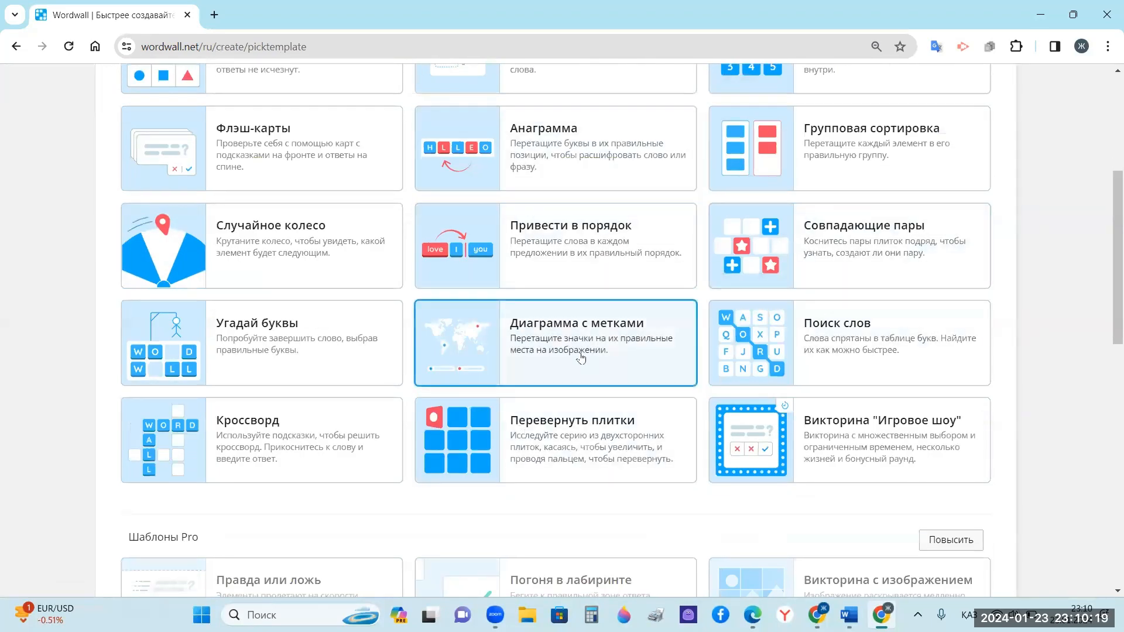
pyautogui.scroll(2, 496, 389)
pyautogui.scroll(2, 495, 390)
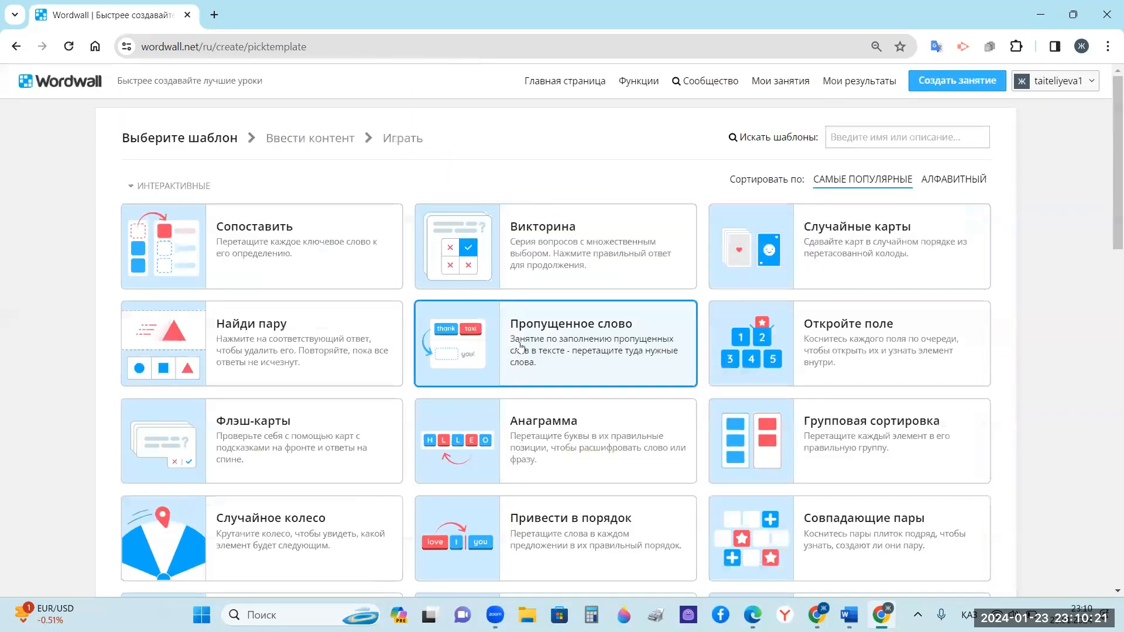
pyautogui.click(587, 339)
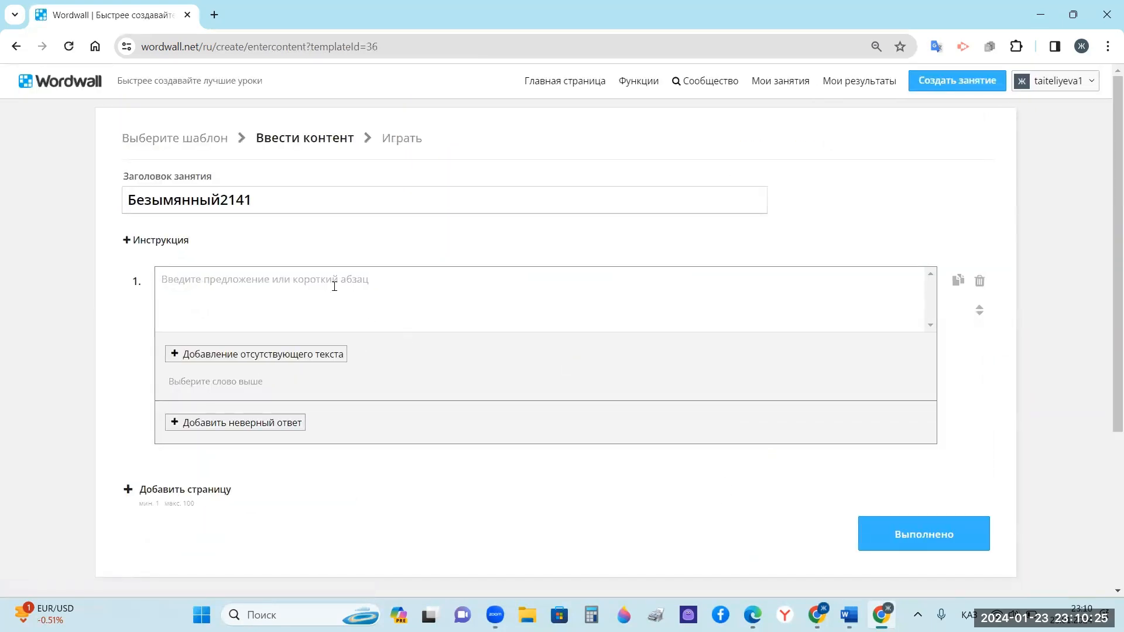
# - Replace the default activity title with дватдфтв
pyautogui.doubleClick(281, 203)
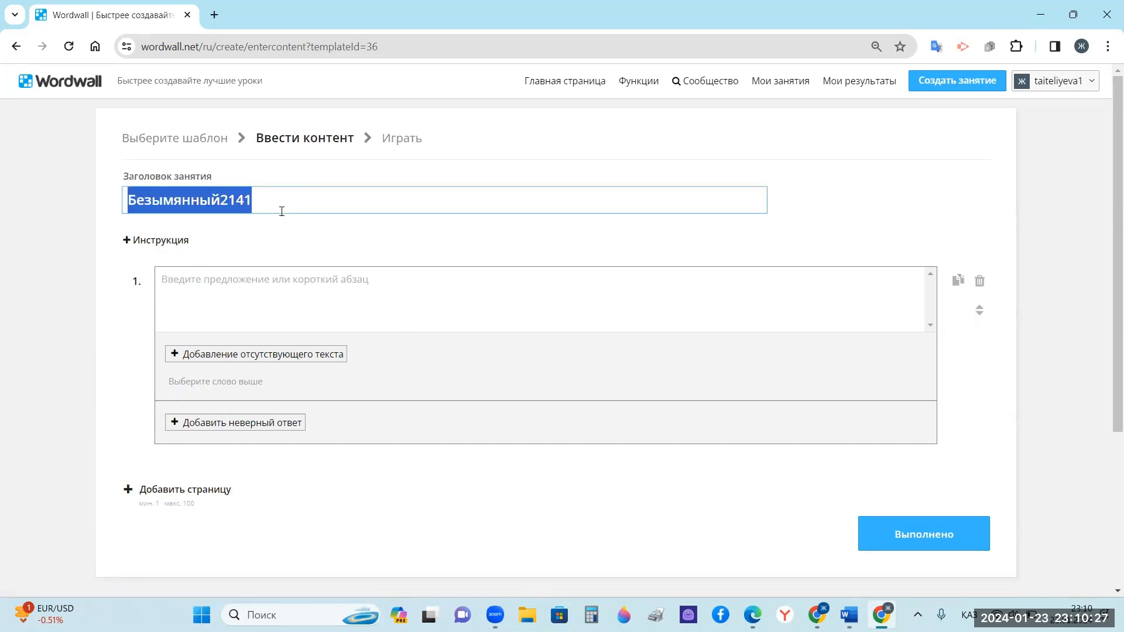
pyautogui.press('BackSpace')
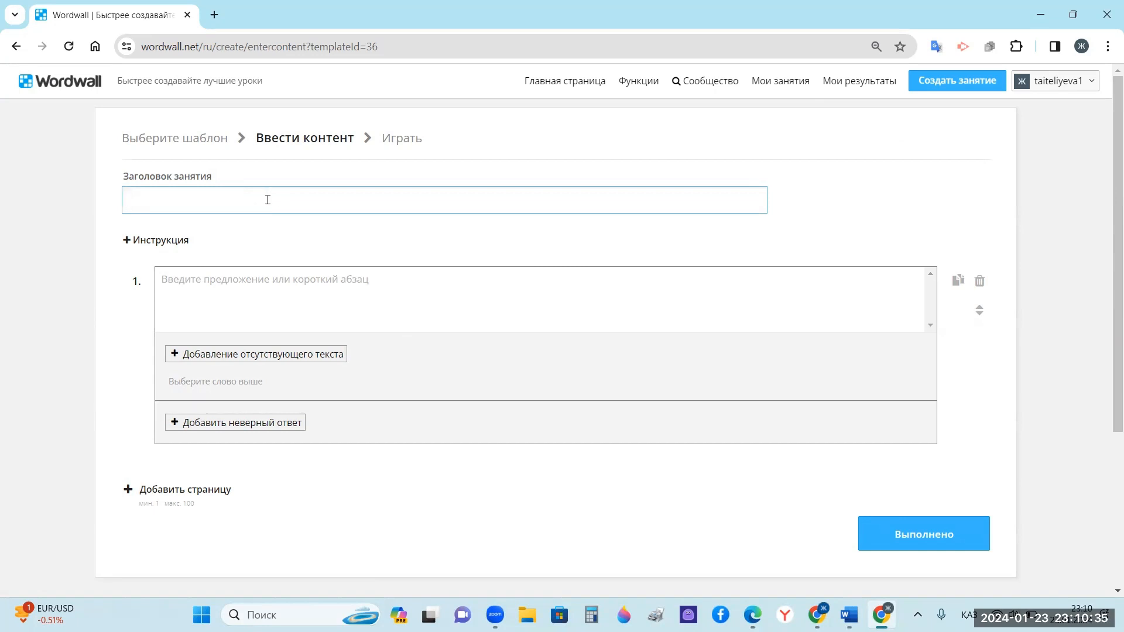
pyautogui.write('дватдфтв')
pyautogui.click(325, 290)
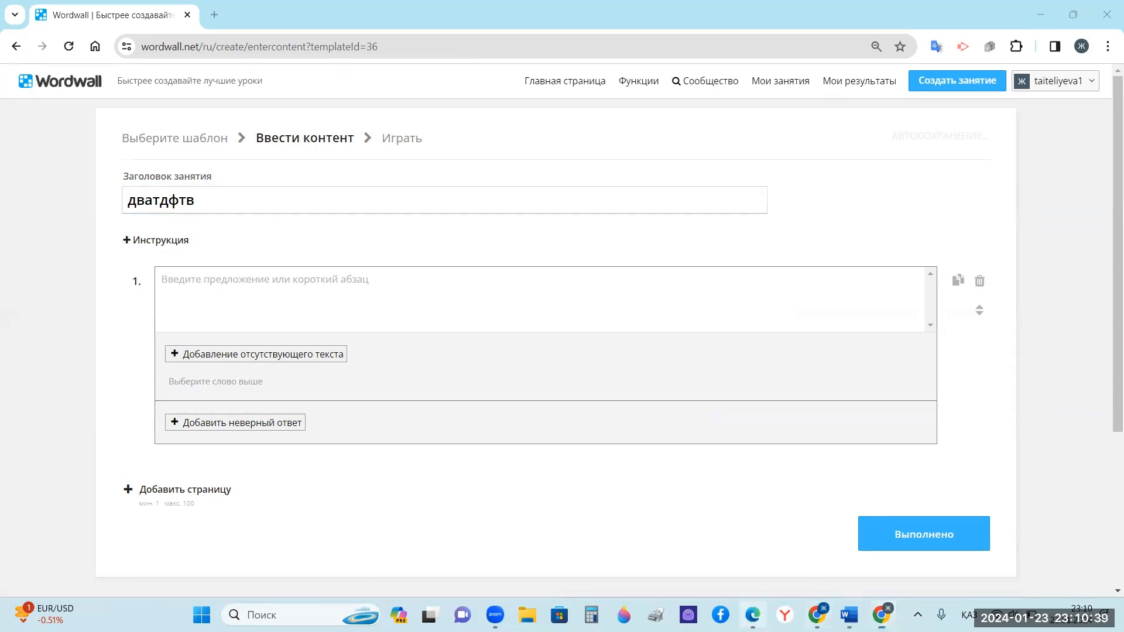
# - Copy the highlighted text of item 8 on page 153 of the PDF textbook in Edge and paste it into the activity's first text
pyautogui.click(753, 615)
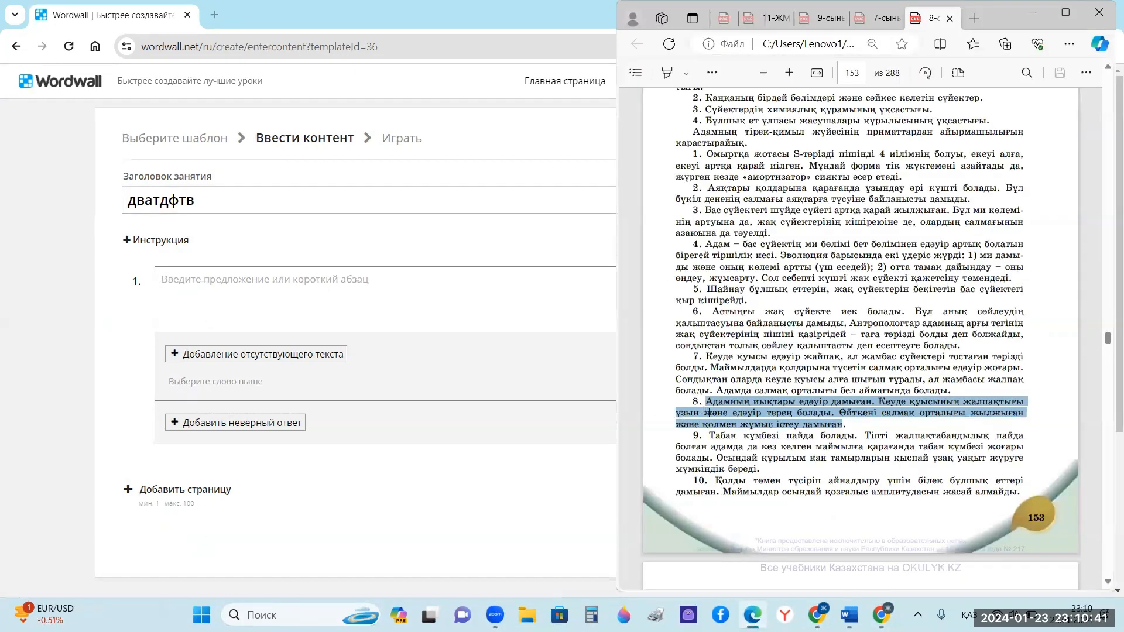
pyautogui.rightClick(709, 416)
pyautogui.click(647, 205)
pyautogui.click(260, 293)
pyautogui.write('Адамның иықтары едәуір дамыған. Кеуде қуысының жалпақтығы ұзын және едәуір терең болады. Өйткені салмақ орталығы жылжыған және қолмен жұмыс істеу дамыған')
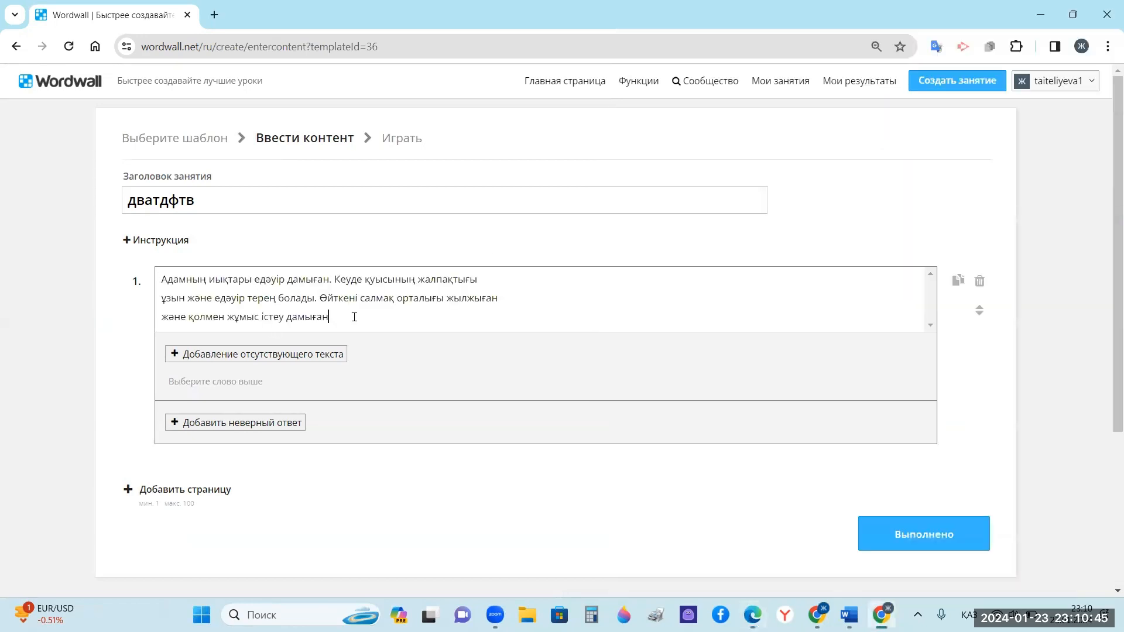
# - Remove the line breaks before ұзын and және from the pasted text and end it with a period
pyautogui.doubleClick(164, 301)
pyautogui.press('BackSpace')
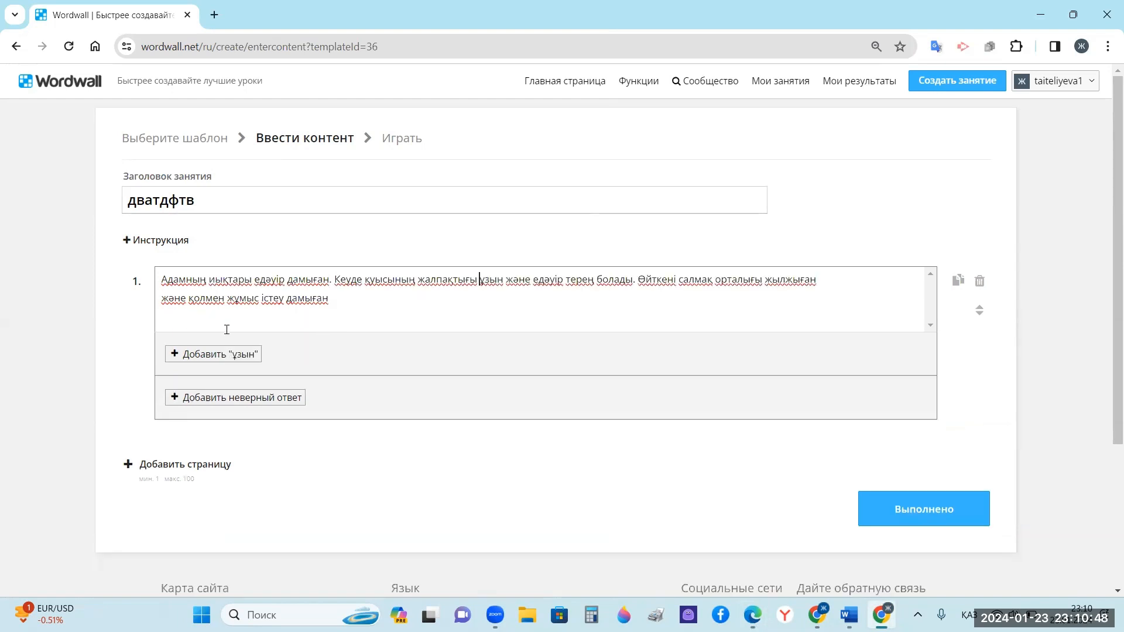
pyautogui.click(162, 298)
pyautogui.press('BackSpace')
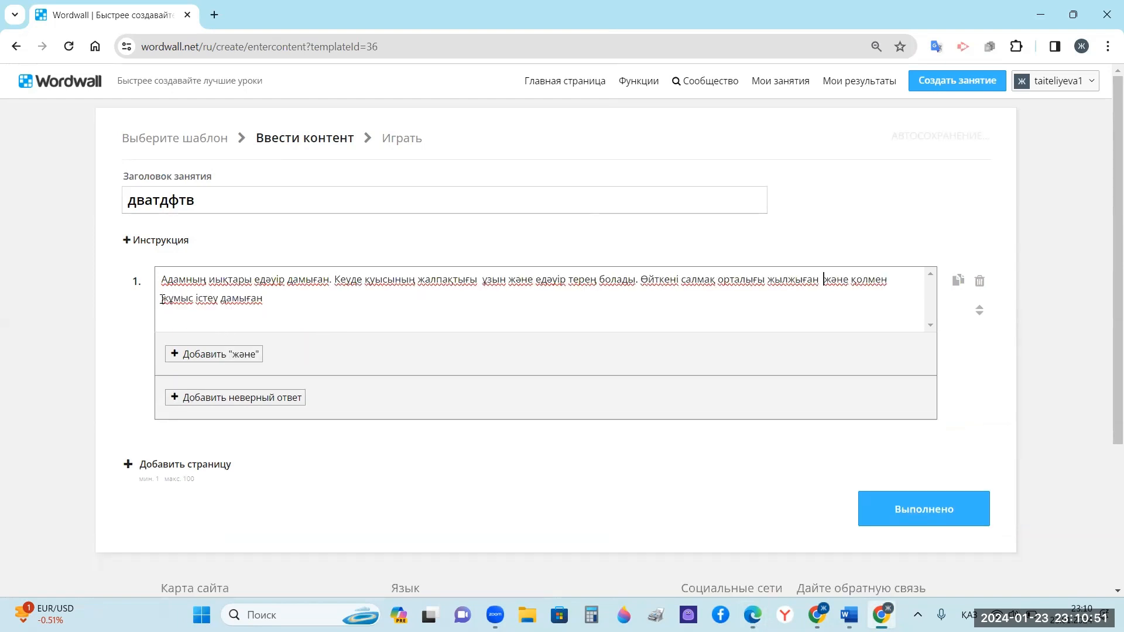
pyautogui.click(273, 299)
pyautogui.write('.')
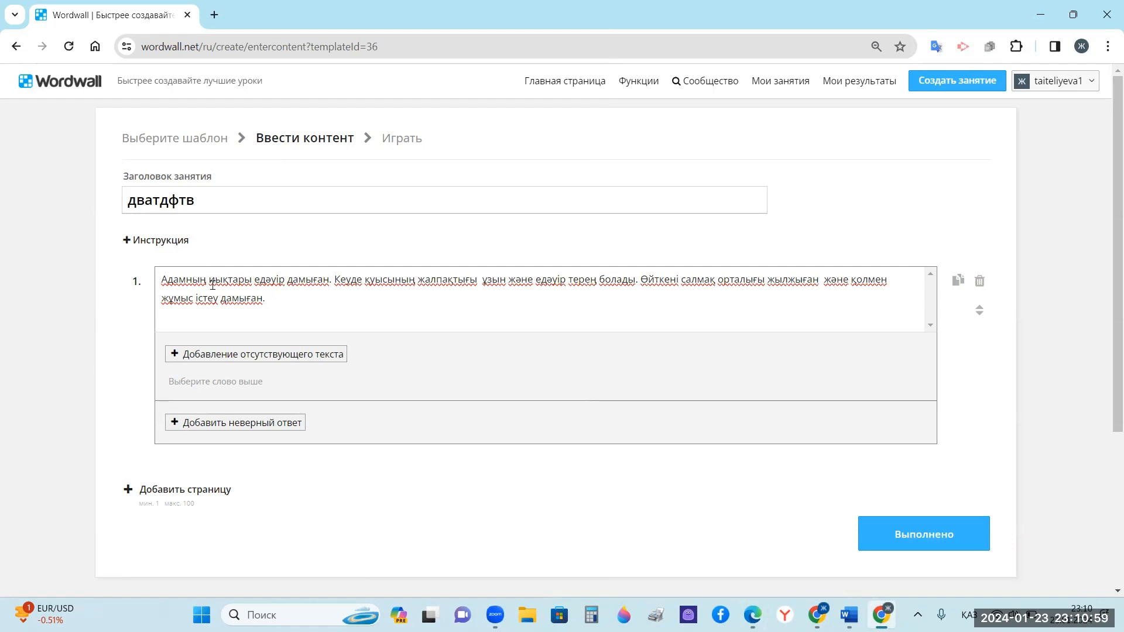
# - Mark the words иықтары and жалпақтығы in the first text as missing words
pyautogui.moveTo(211, 279); pyautogui.dragTo(252, 275)
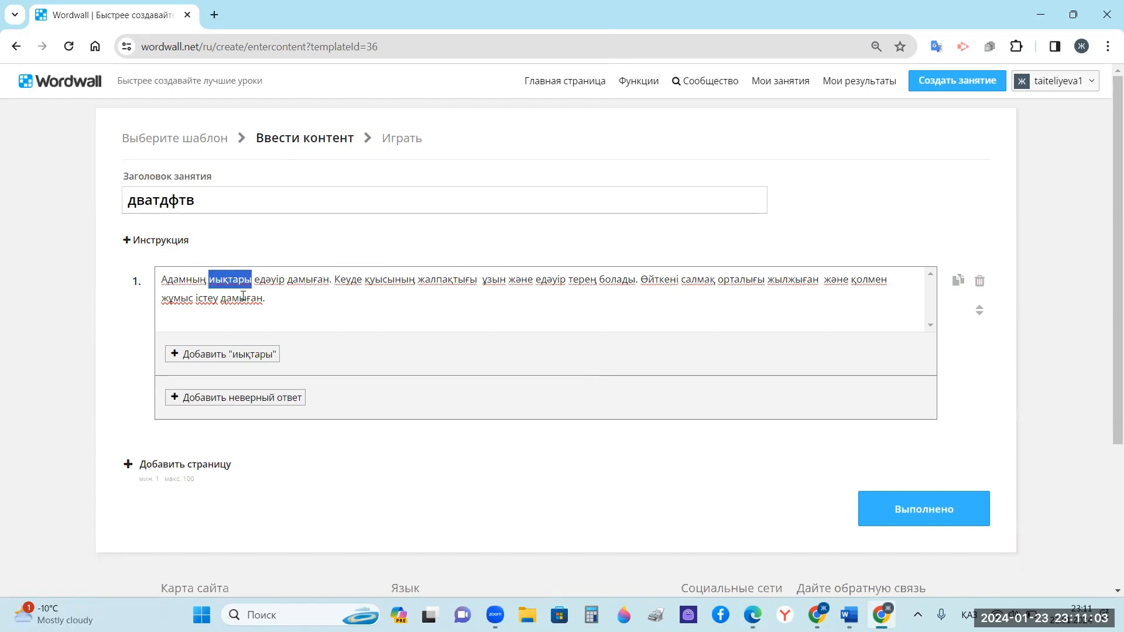
pyautogui.click(267, 286)
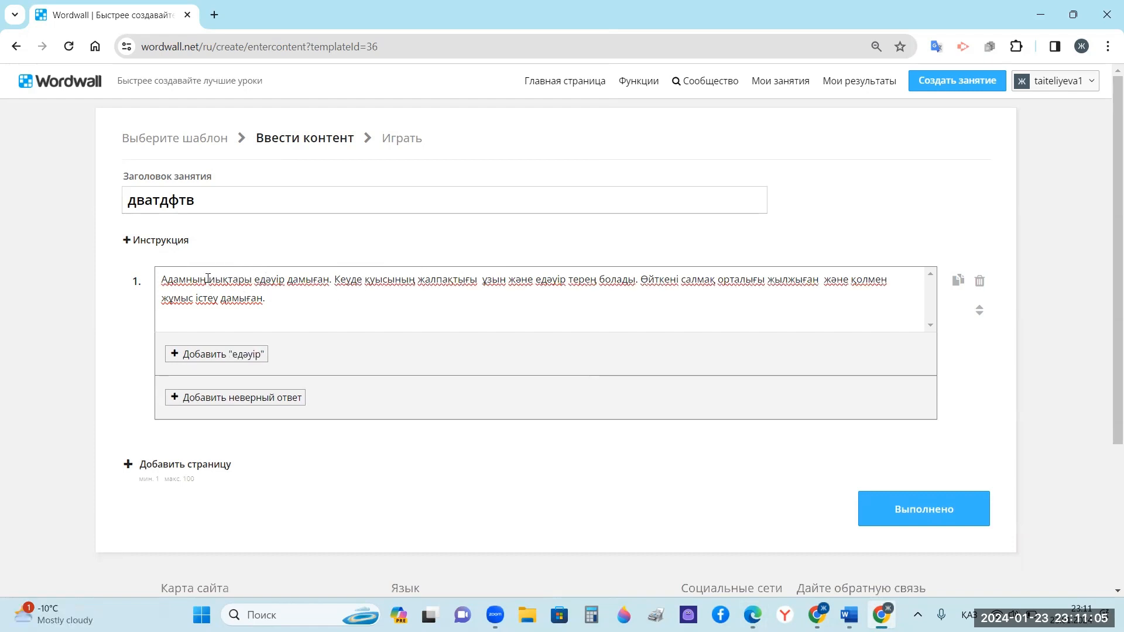
pyautogui.moveTo(212, 276); pyautogui.dragTo(250, 279)
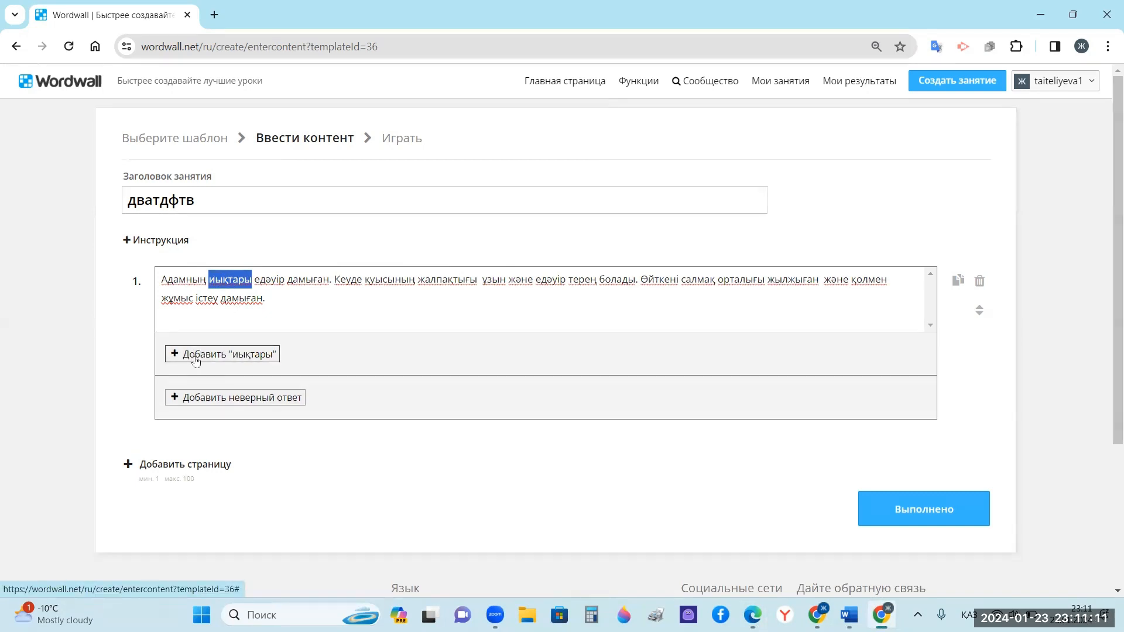
pyautogui.click(249, 355)
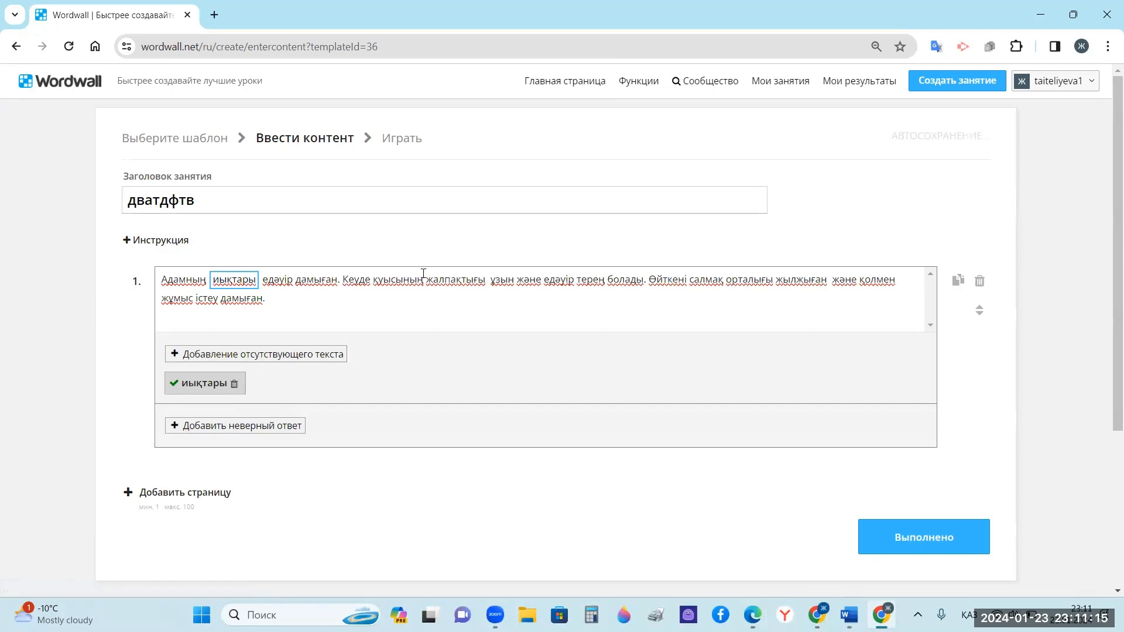
pyautogui.moveTo(432, 278); pyautogui.dragTo(486, 279)
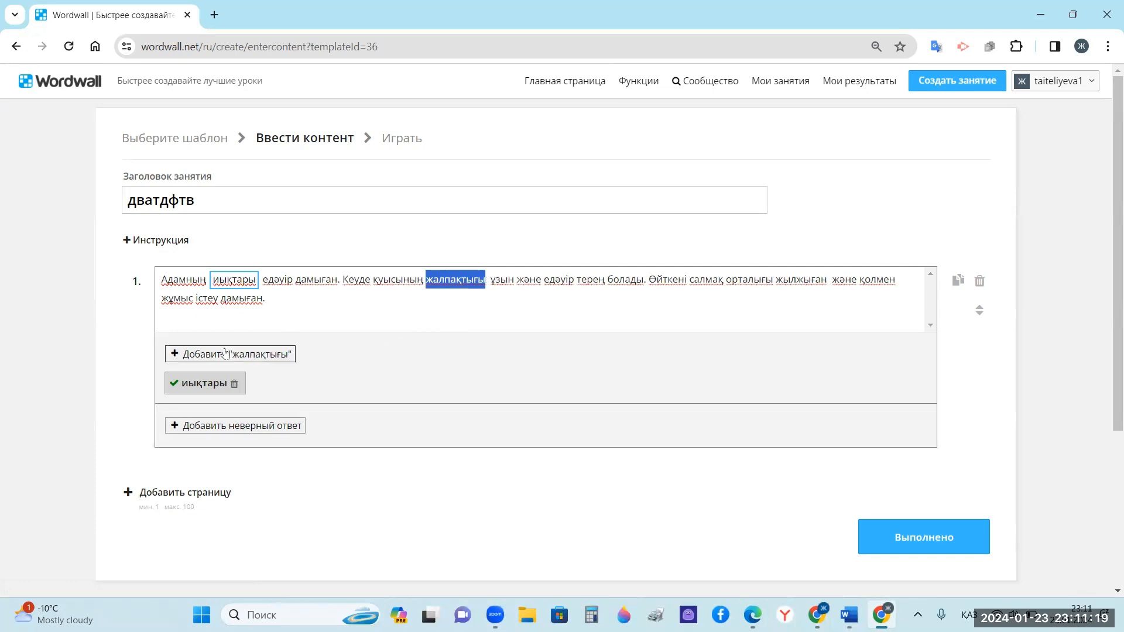
pyautogui.click(274, 353)
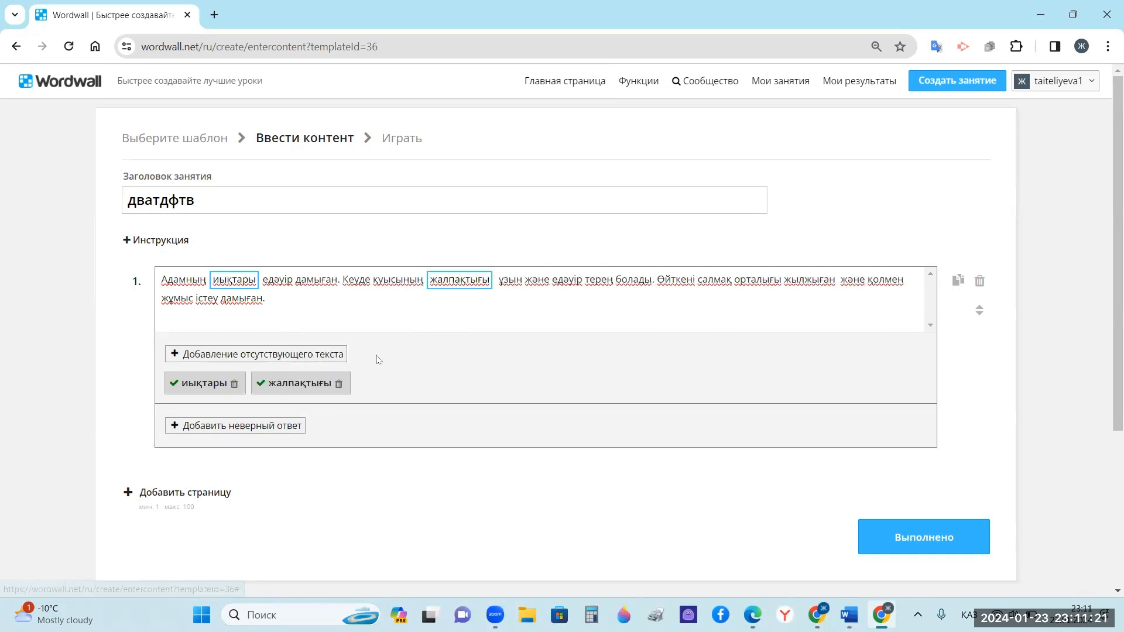
# - Add қолдары as a wrong answer to the first text, and add a second page
pyautogui.click(236, 431)
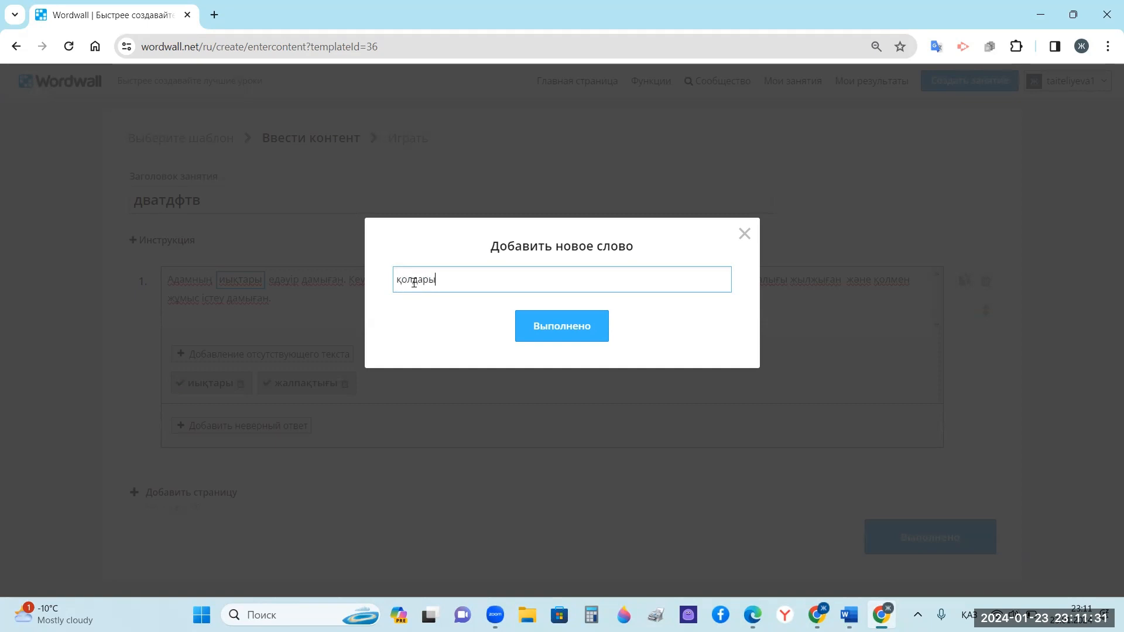
pyautogui.doubleClick(412, 284)
pyautogui.click(562, 326)
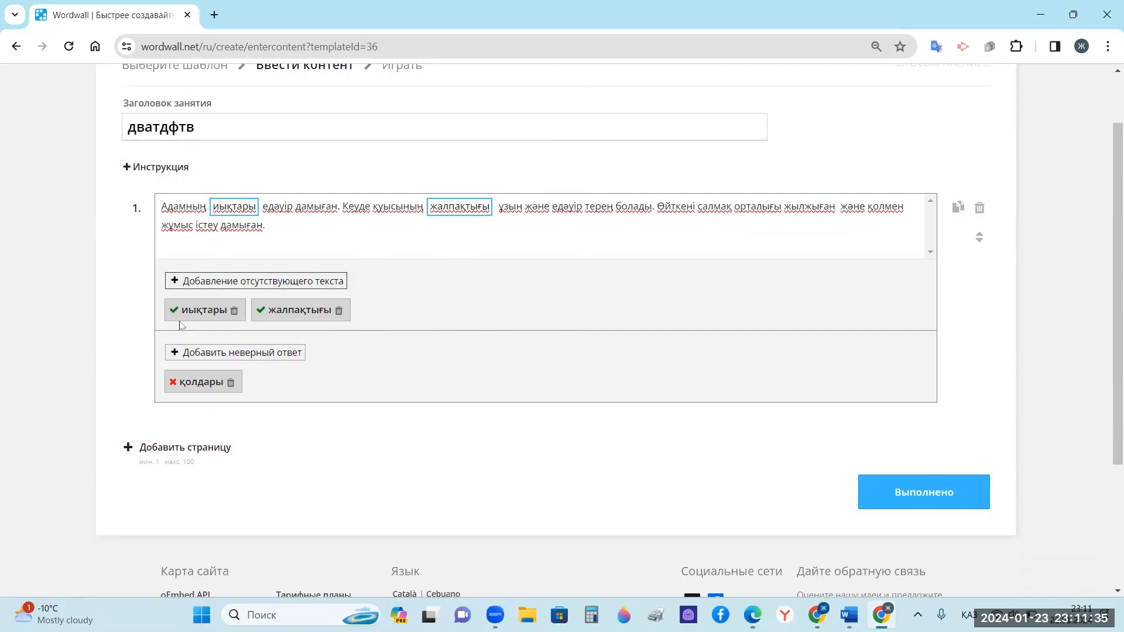
pyautogui.click(209, 447)
pyautogui.scroll(-2, 209, 446)
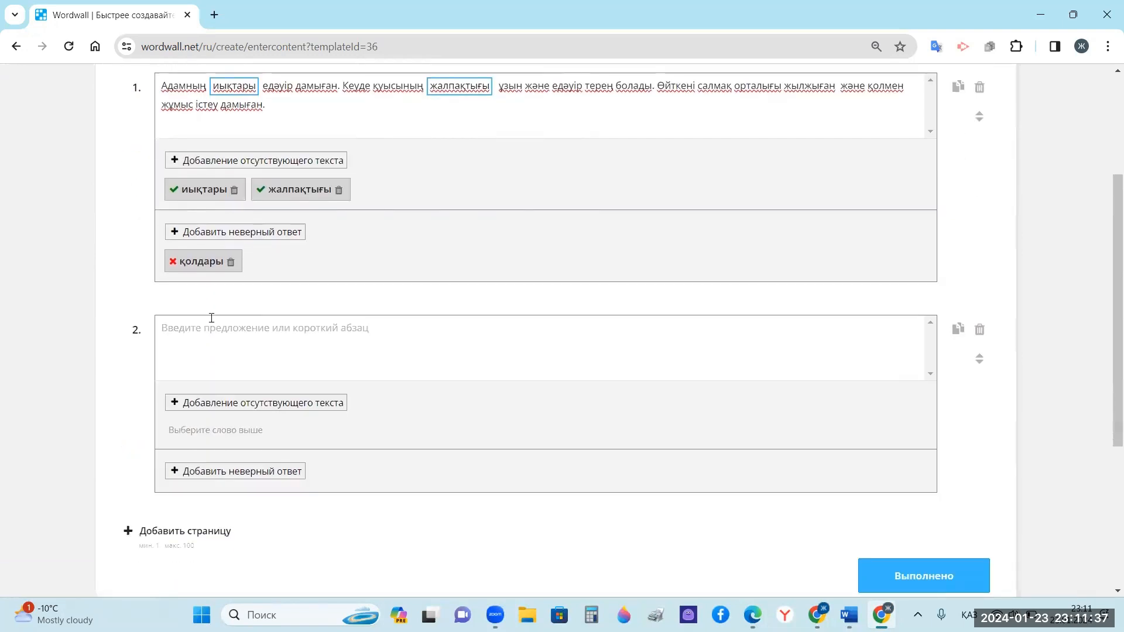
# - Copy the text of item 6 on page 153 of the PDF textbook in Edge and paste it into the activity's second text
pyautogui.click(753, 615)
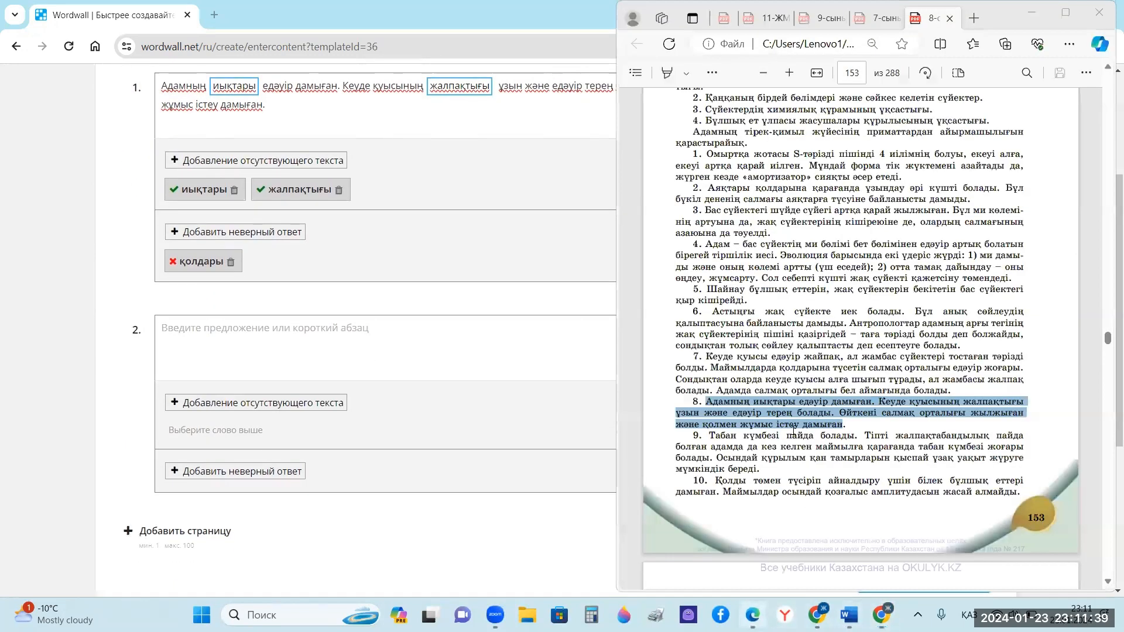
pyautogui.moveTo(712, 311); pyautogui.dragTo(952, 347)
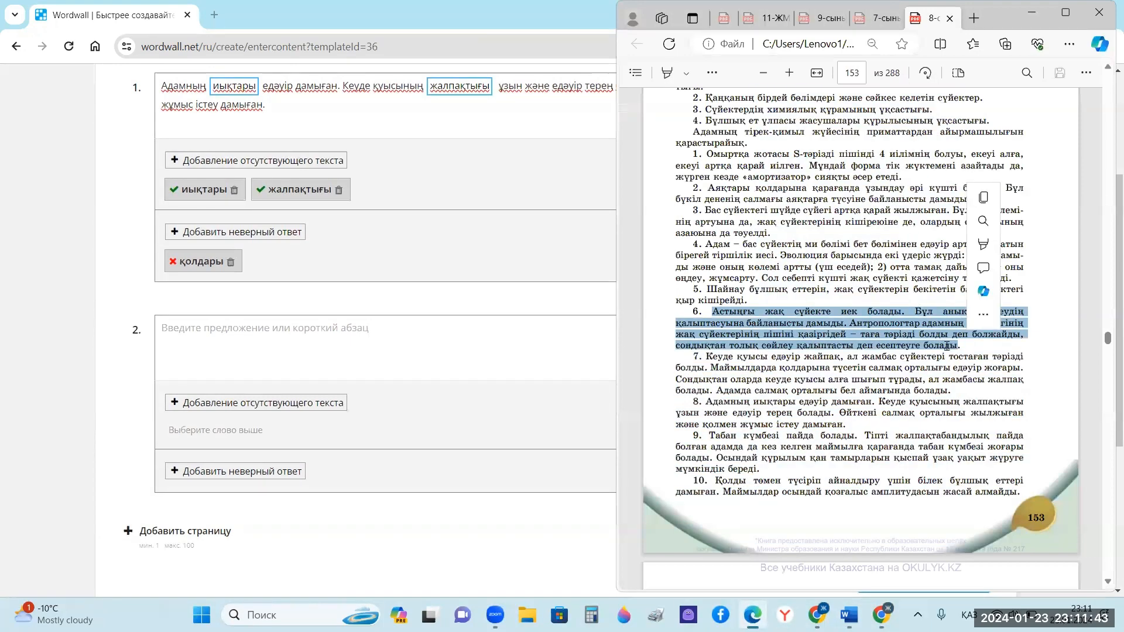
pyautogui.rightClick(951, 347)
pyautogui.click(641, 135)
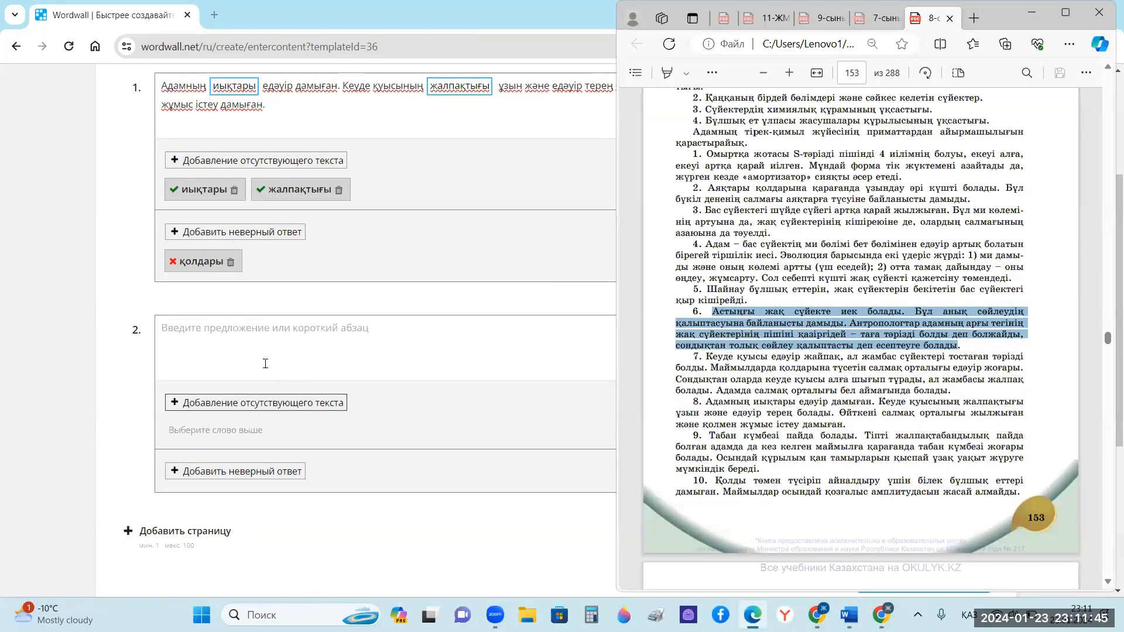
pyautogui.click(253, 347)
pyautogui.write('Астыңғы жақ сүйекте иек болады. Бұл анық сөйлеудің қалыптасуына байланысты дамыды. Антропологтар адамның арғы тегінің жақ сүйектерінің пішіні қазіргідей – тағы тәрізді болды деп болжайды, сондықтан толық сөйлеу қалыптасты деп есептеуге болады')
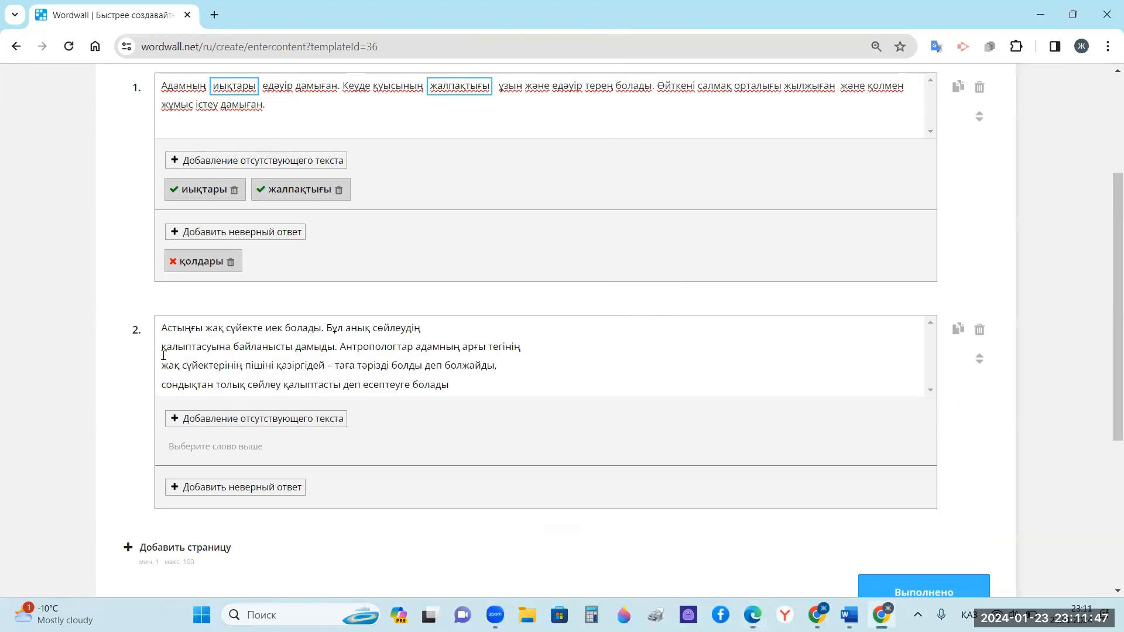
# - Copy the whole passage in the second text, clear the text, and paste the passage back in
pyautogui.moveTo(160, 326); pyautogui.dragTo(451, 386)
pyautogui.hotkey('ctrl', 'c')
pyautogui.press('BackSpace')
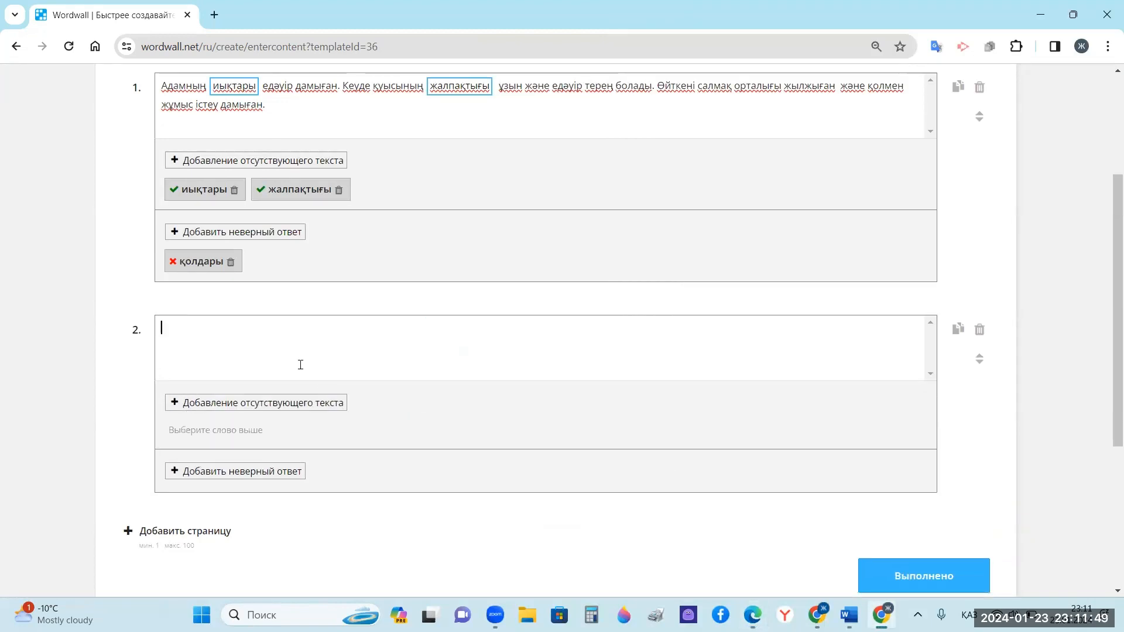
pyautogui.rightClick(249, 336)
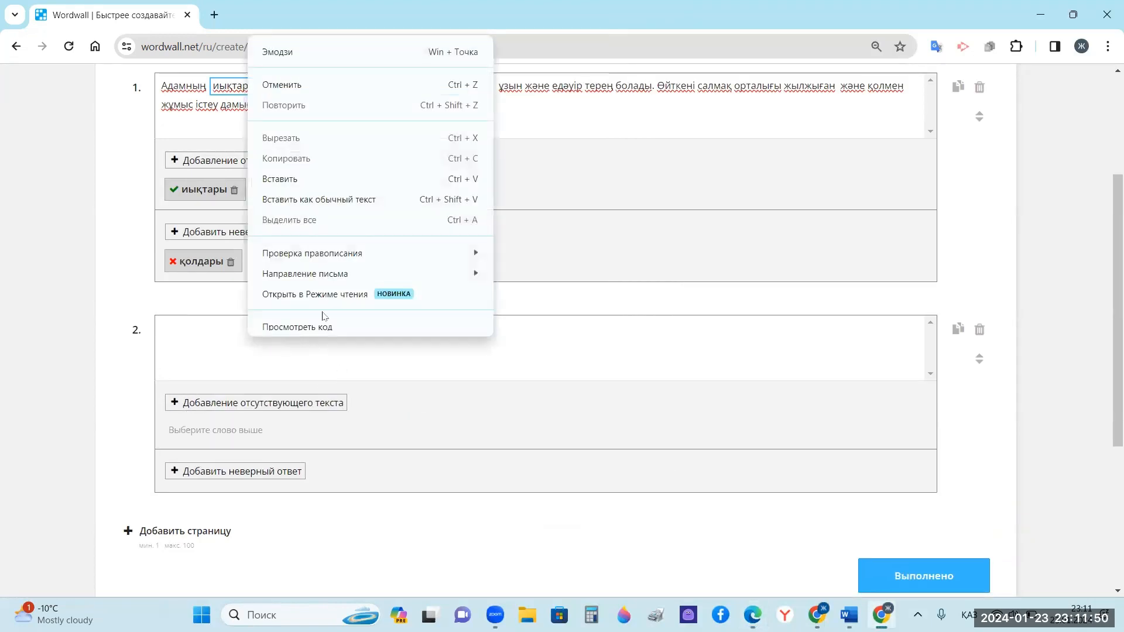
pyautogui.click(281, 189)
# - Remove the line breaks before қалыптасуына, жақ and сондықтан in the second text and end it with a period
pyautogui.click(162, 346)
pyautogui.press('BackSpace')
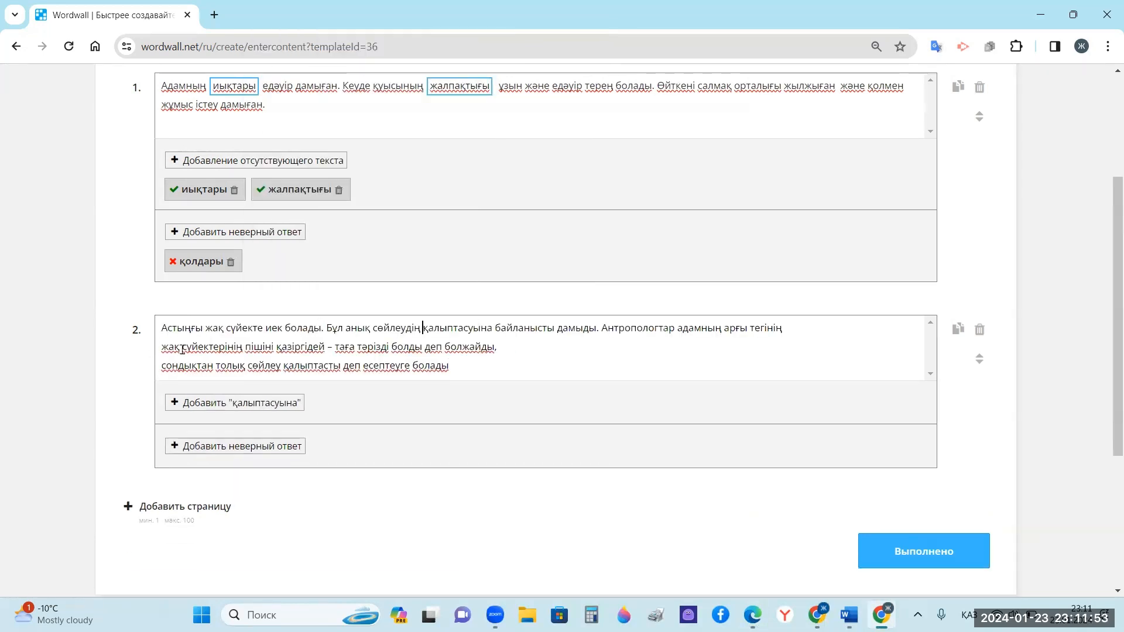
pyautogui.click(164, 349)
pyautogui.press('BackSpace')
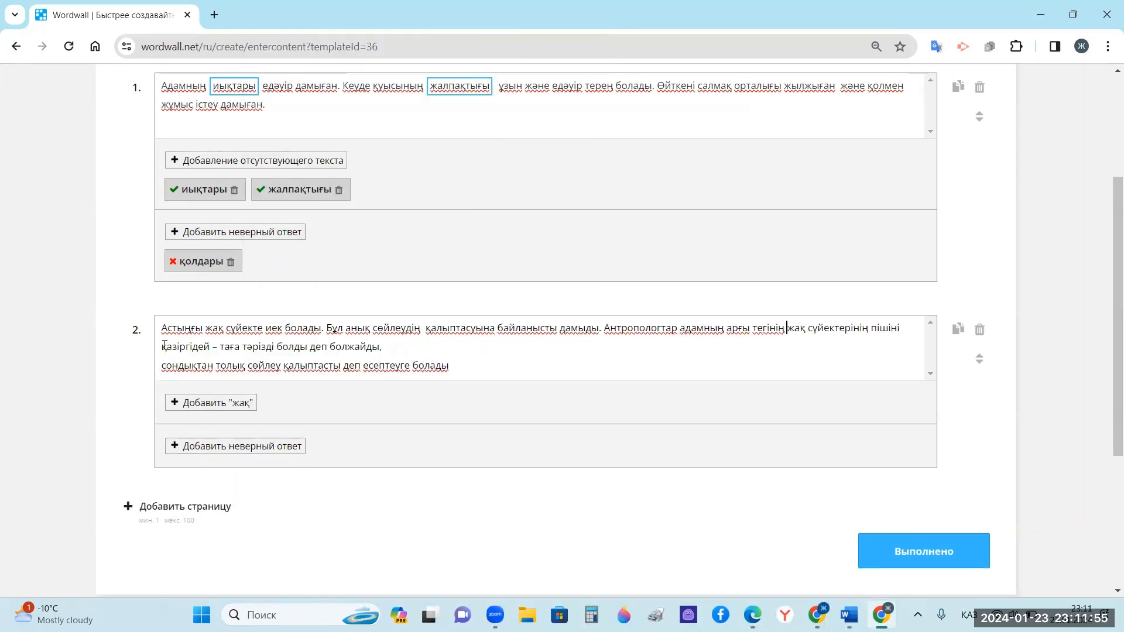
pyautogui.click(164, 346)
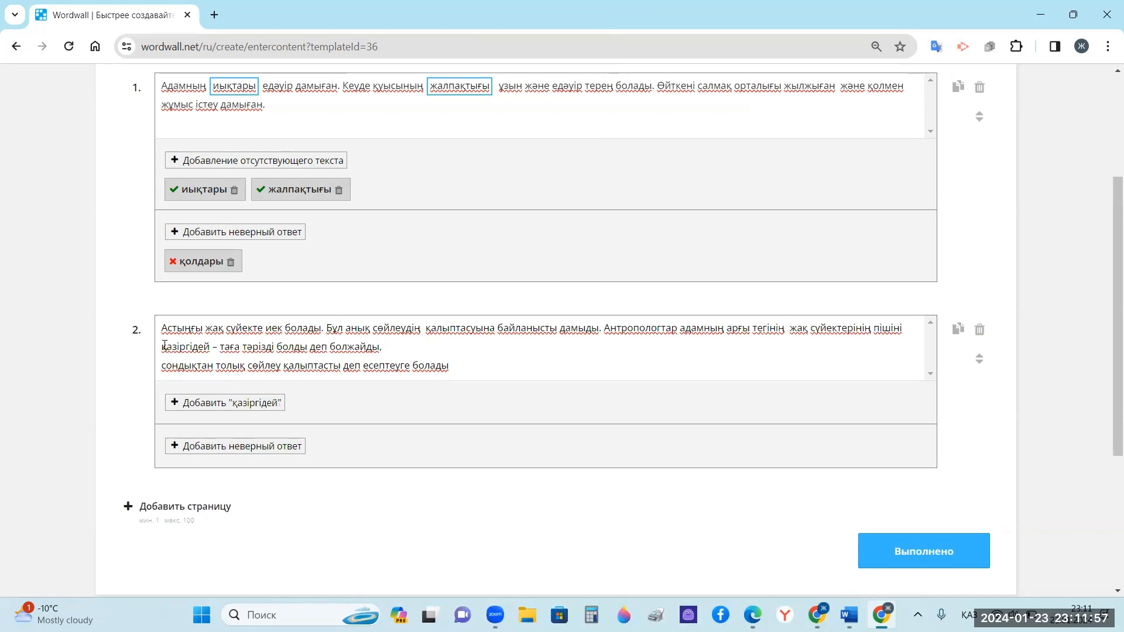
pyautogui.press('BackSpace')
pyautogui.click(162, 365)
pyautogui.press('BackSpace')
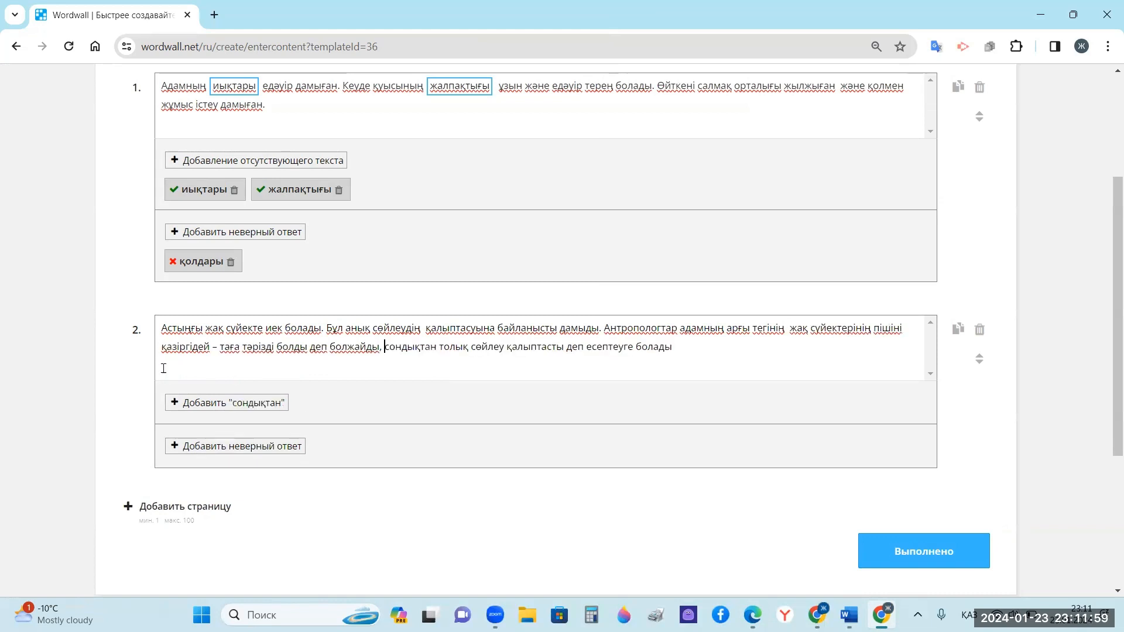
pyautogui.click(726, 352)
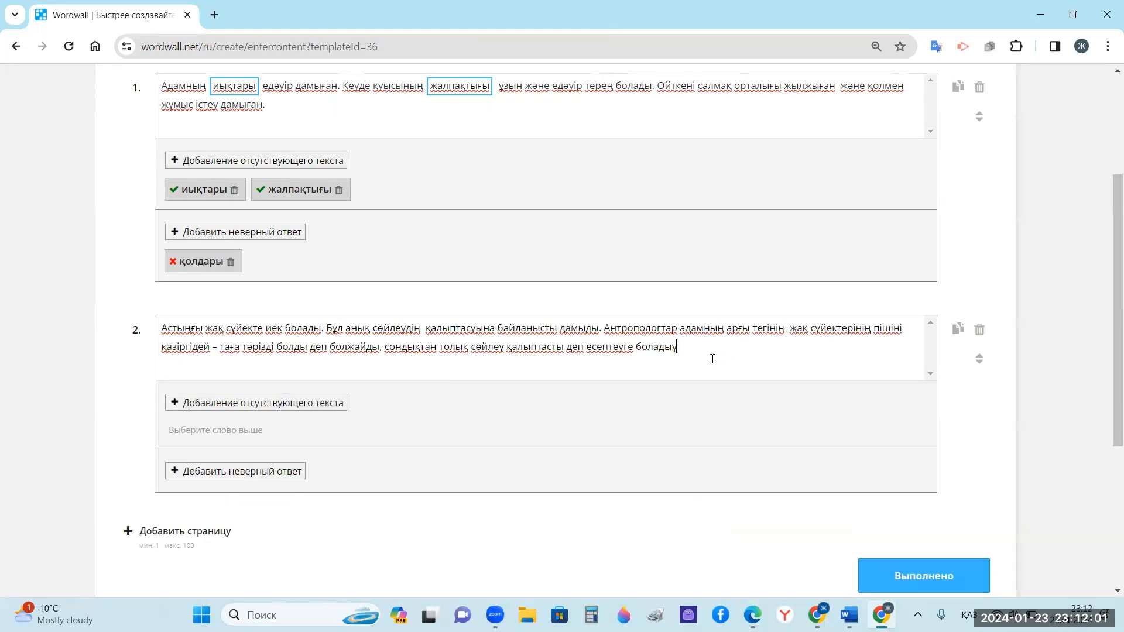
pyautogui.write('.')
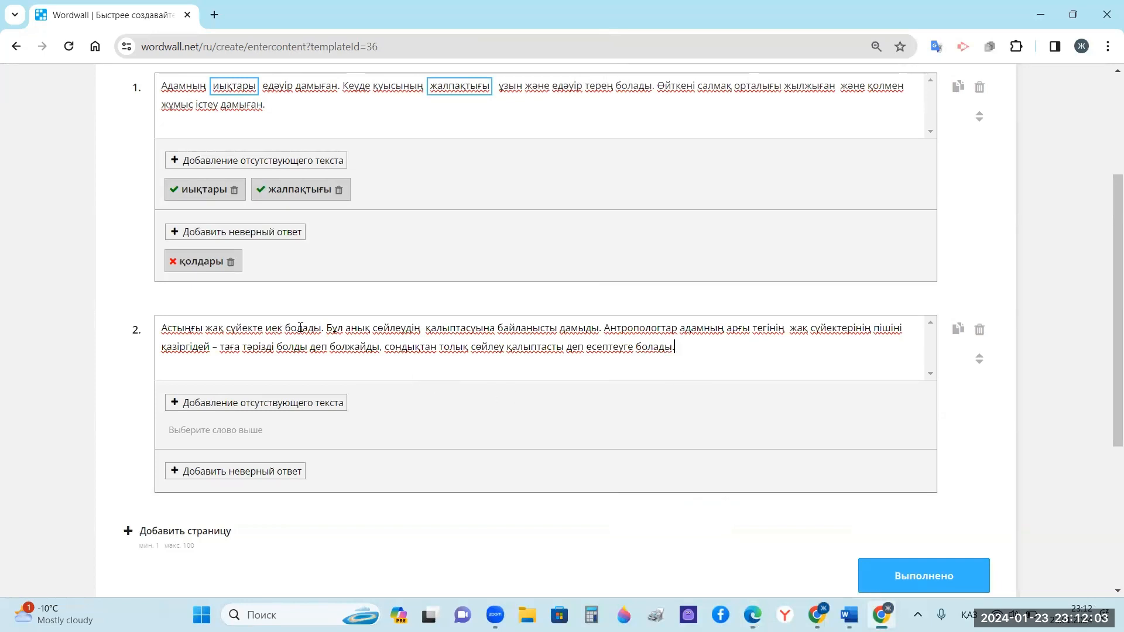
# - Mark the words иек and Антропологтар in the second text as missing words, and finish the activity
pyautogui.moveTo(265, 328); pyautogui.dragTo(278, 328)
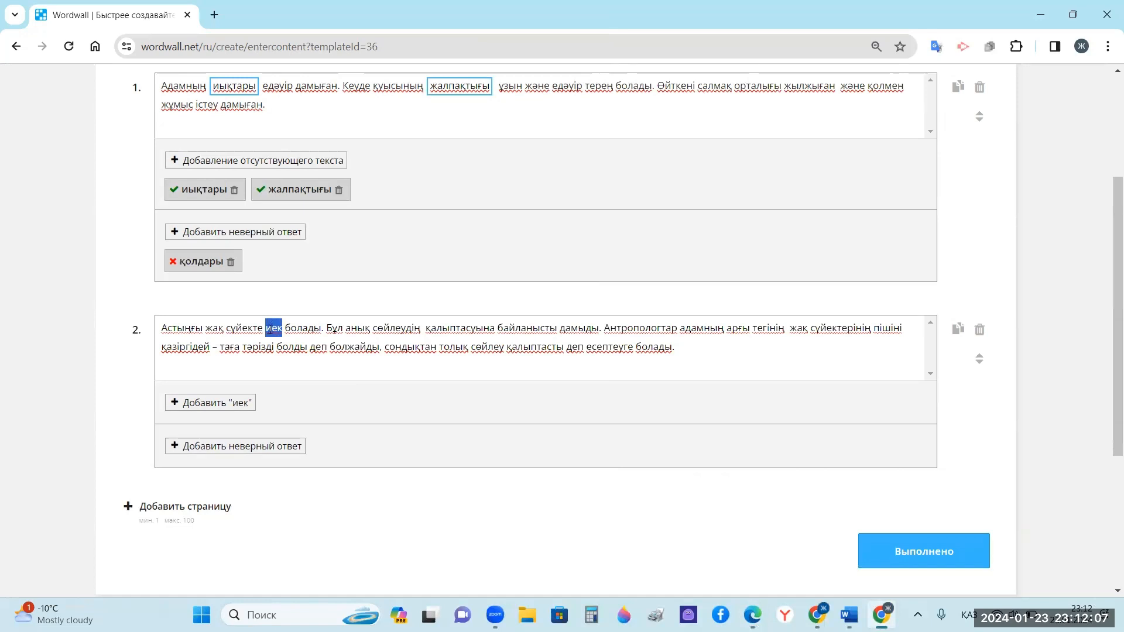
pyautogui.click(223, 404)
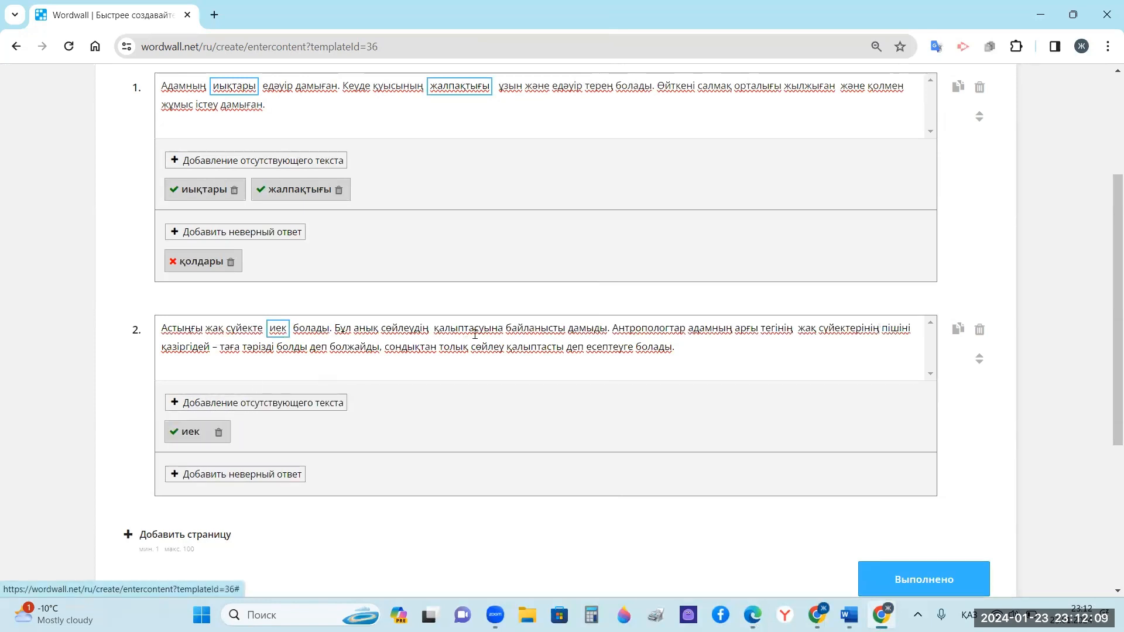
pyautogui.moveTo(614, 328); pyautogui.dragTo(685, 321)
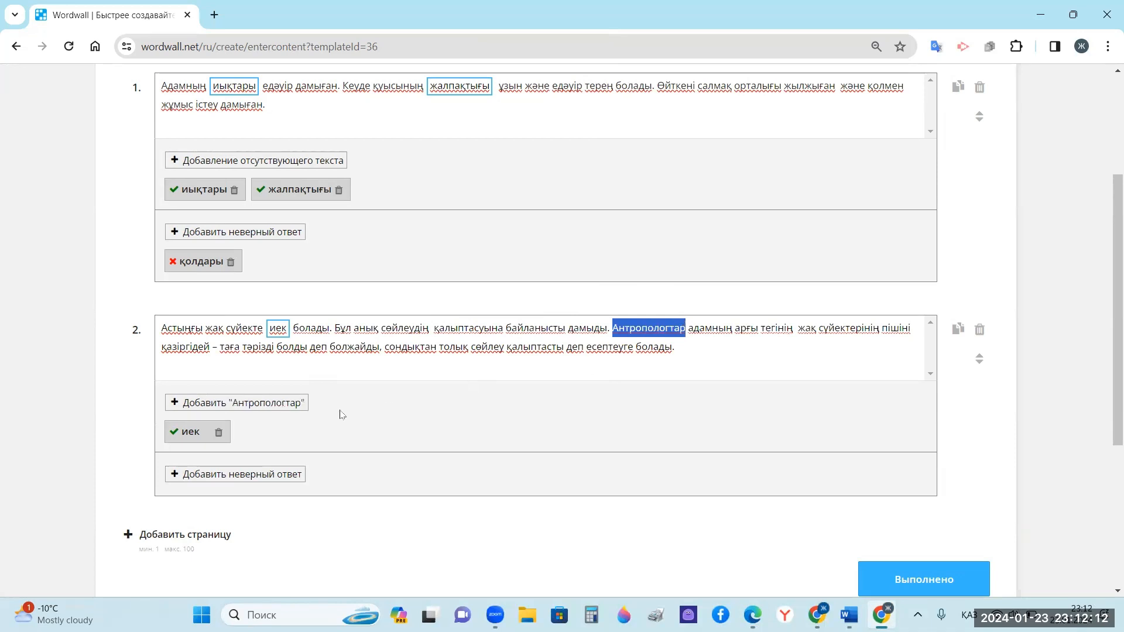
pyautogui.click(285, 404)
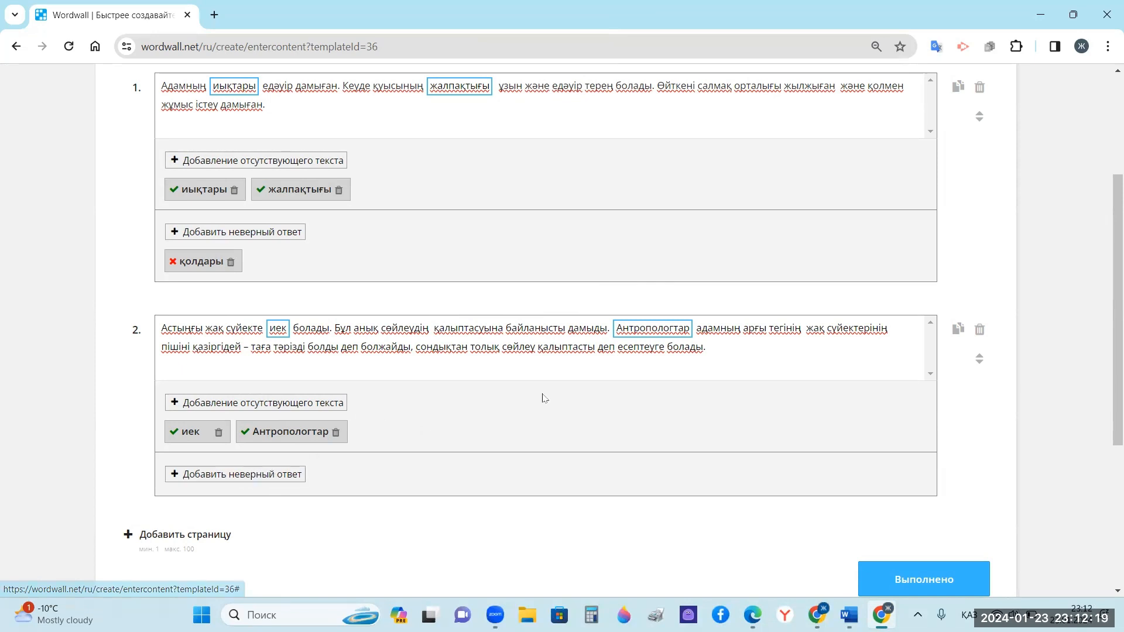
pyautogui.scroll(-3, 262, 478)
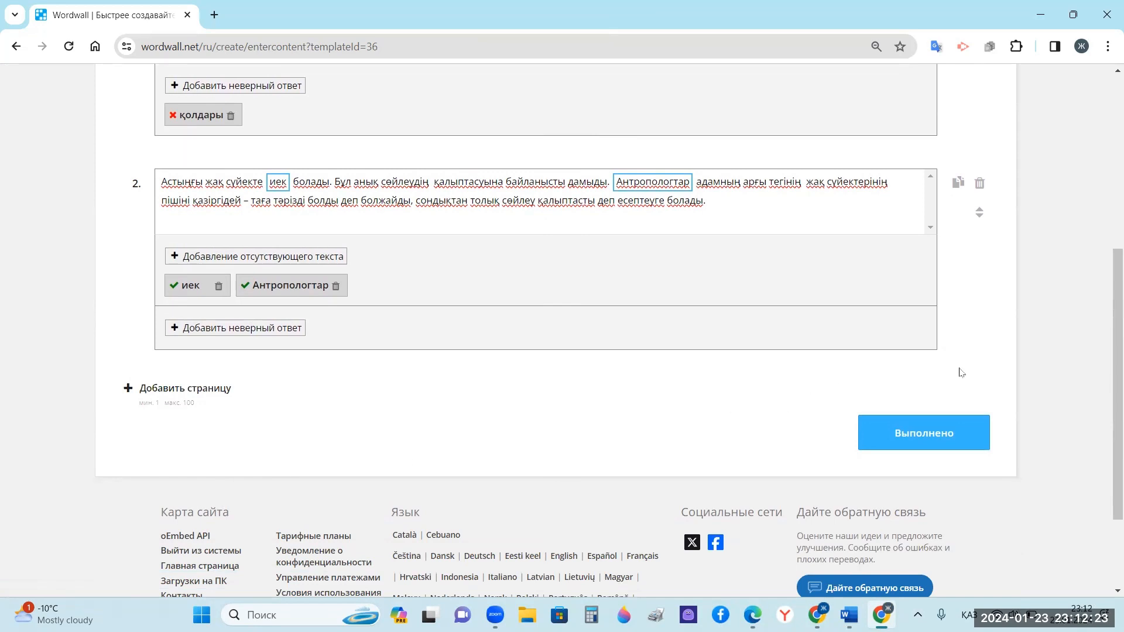
pyautogui.click(923, 437)
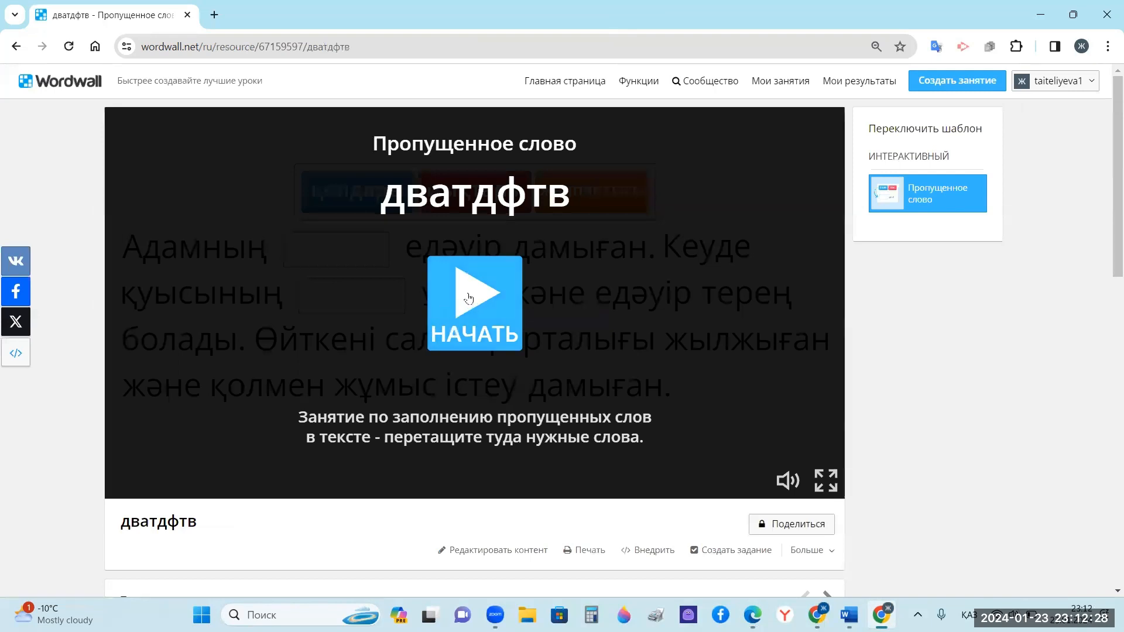
# - Start the activity, place қолдары and иықтары in the first page's first and second blanks, and submit the answers
pyautogui.click(466, 300)
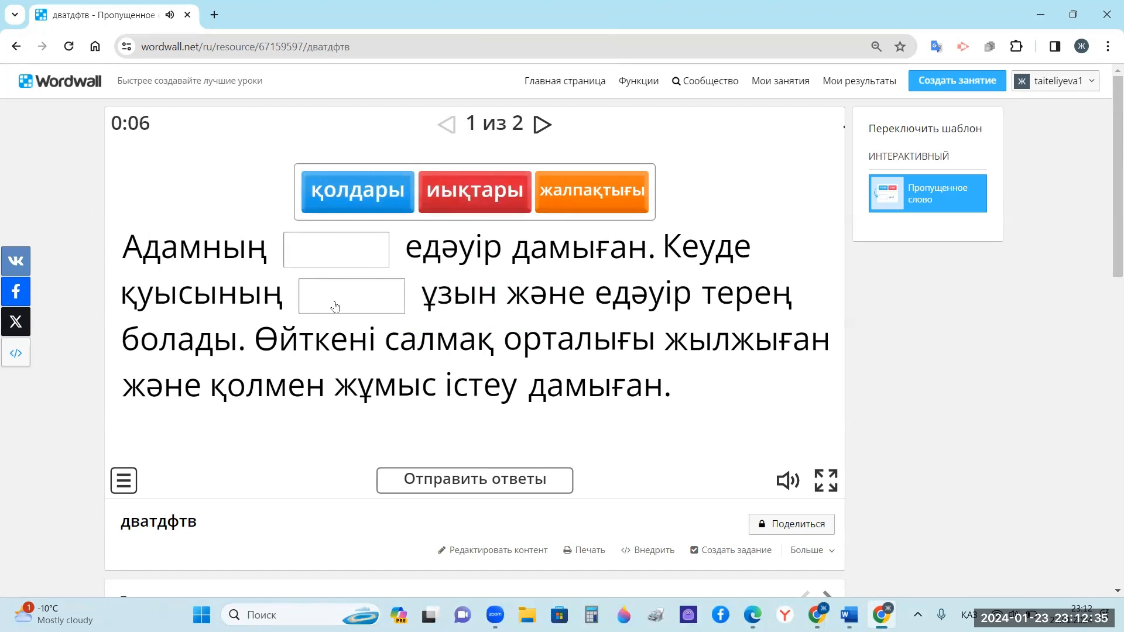
pyautogui.click(543, 124)
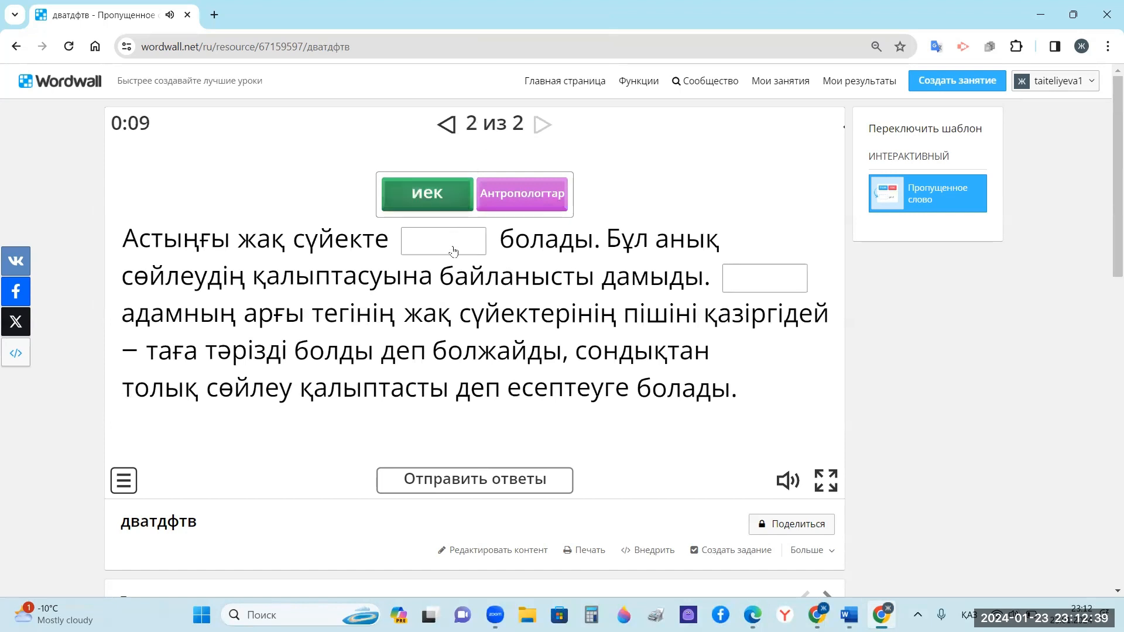
pyautogui.click(441, 122)
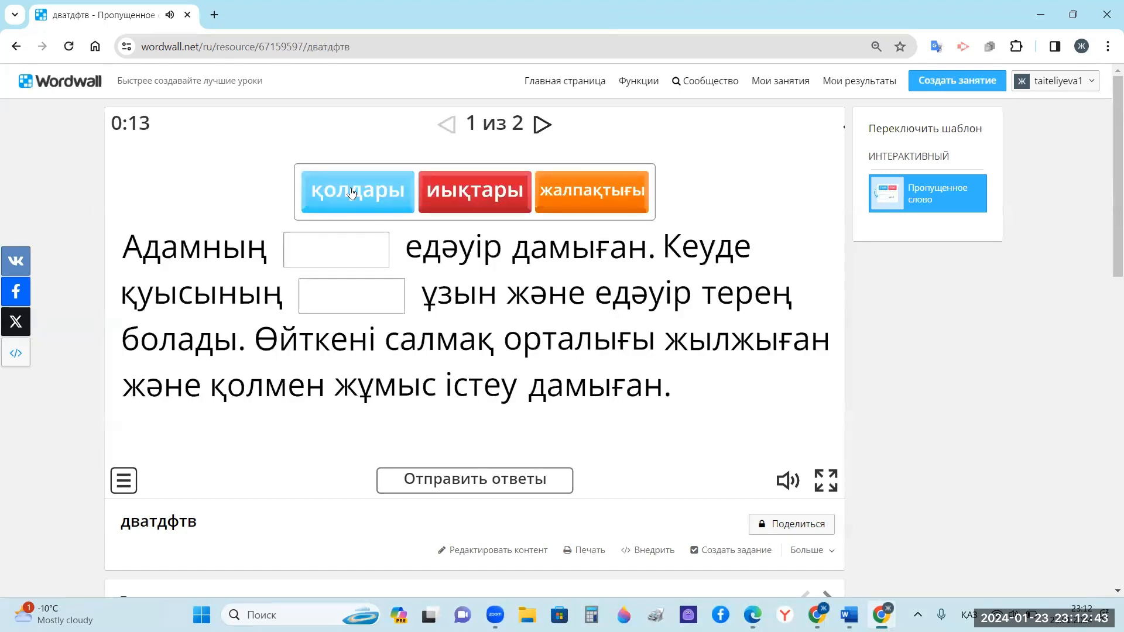
pyautogui.moveTo(352, 196); pyautogui.dragTo(338, 251)
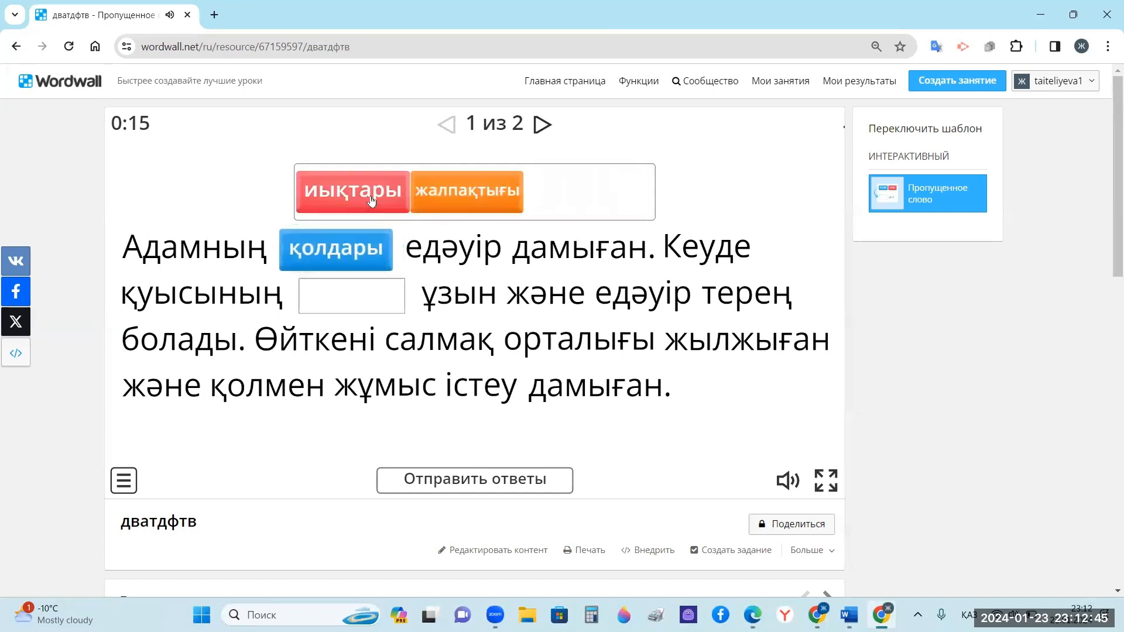
pyautogui.moveTo(293, 192); pyautogui.dragTo(368, 296)
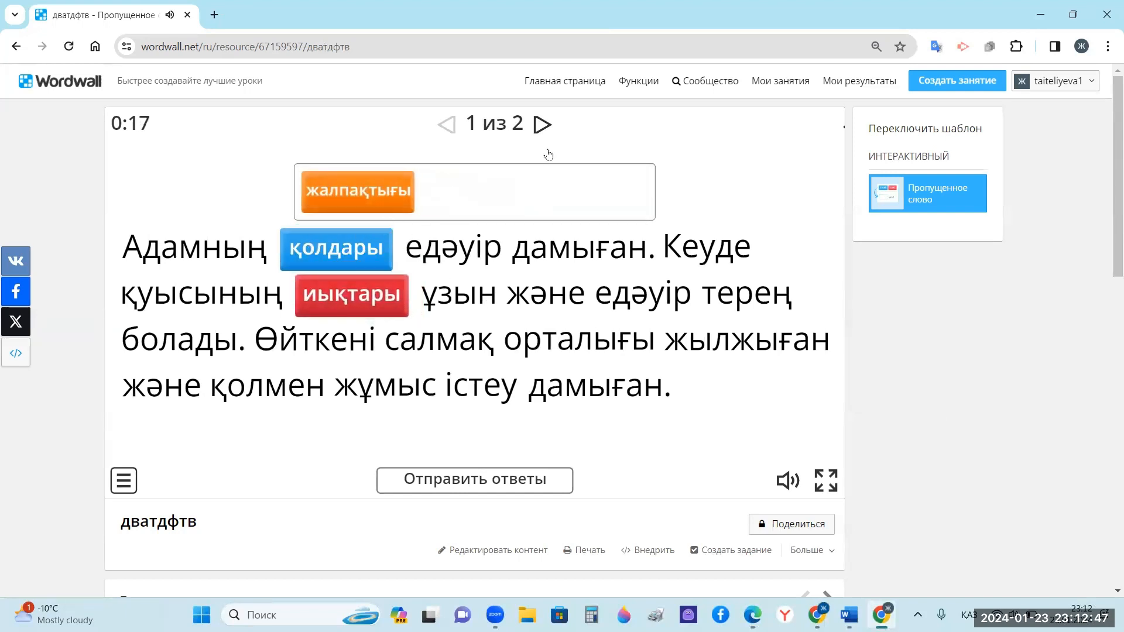
pyautogui.click(469, 480)
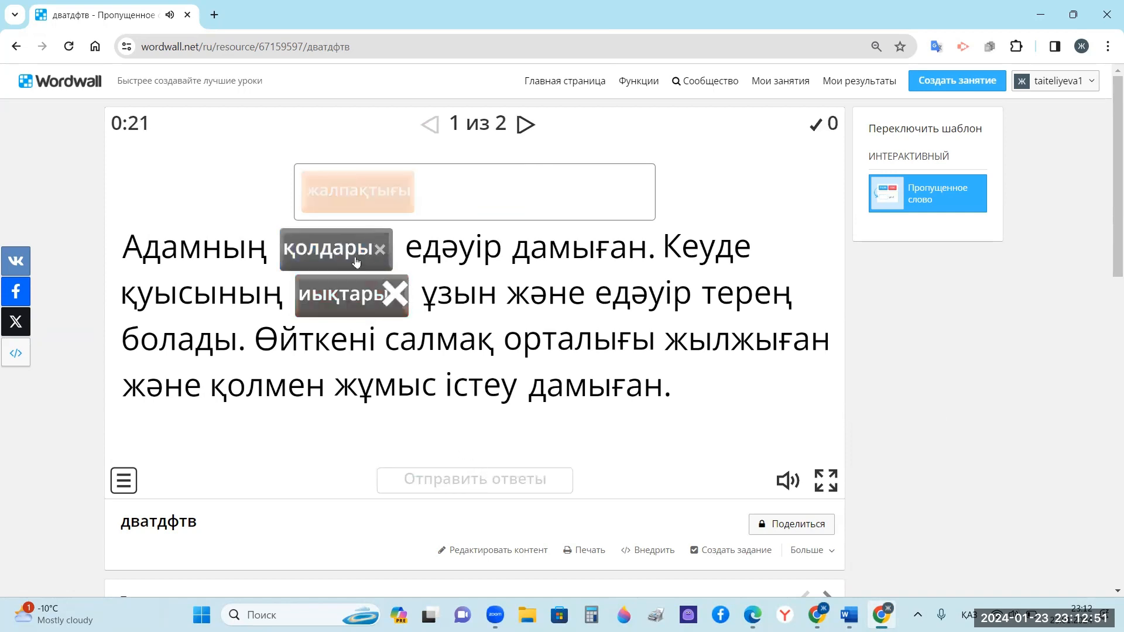
# - Place иек and Антропологтар in the second page's blanks in that order, compare both pages, and submit the answers
pyautogui.click(525, 125)
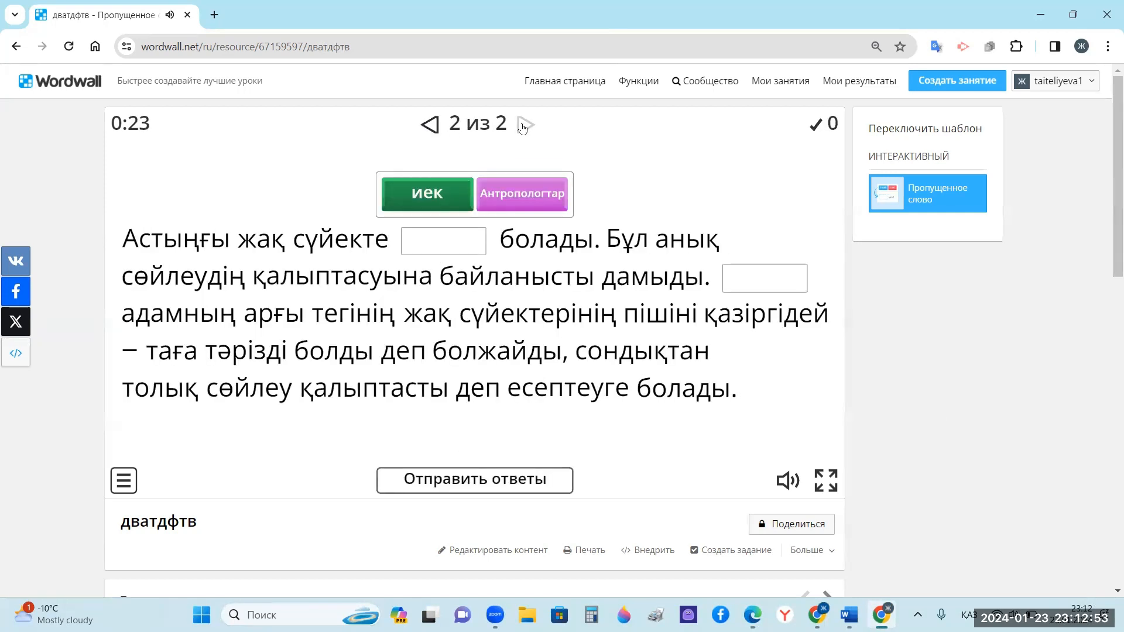
pyautogui.click(428, 193)
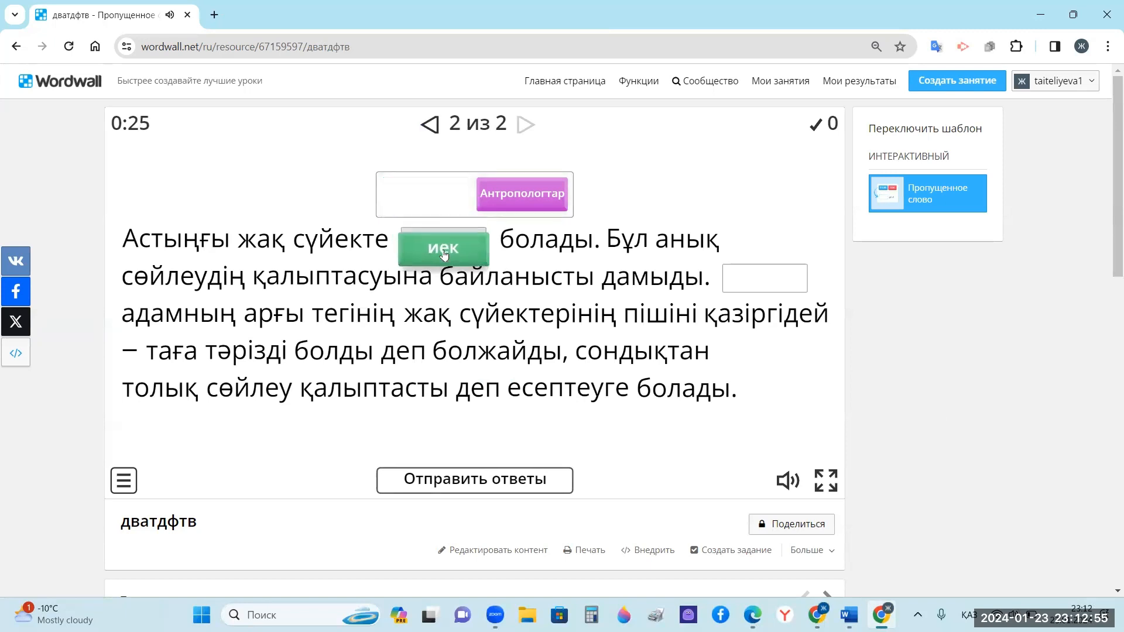
pyautogui.click(422, 193)
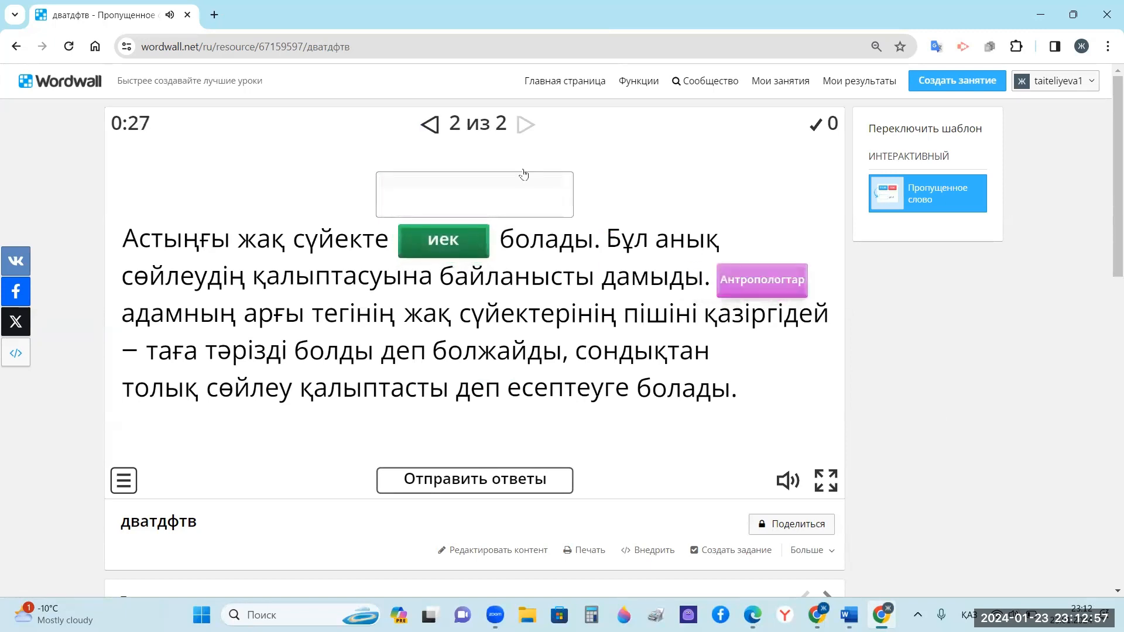
pyautogui.click(429, 125)
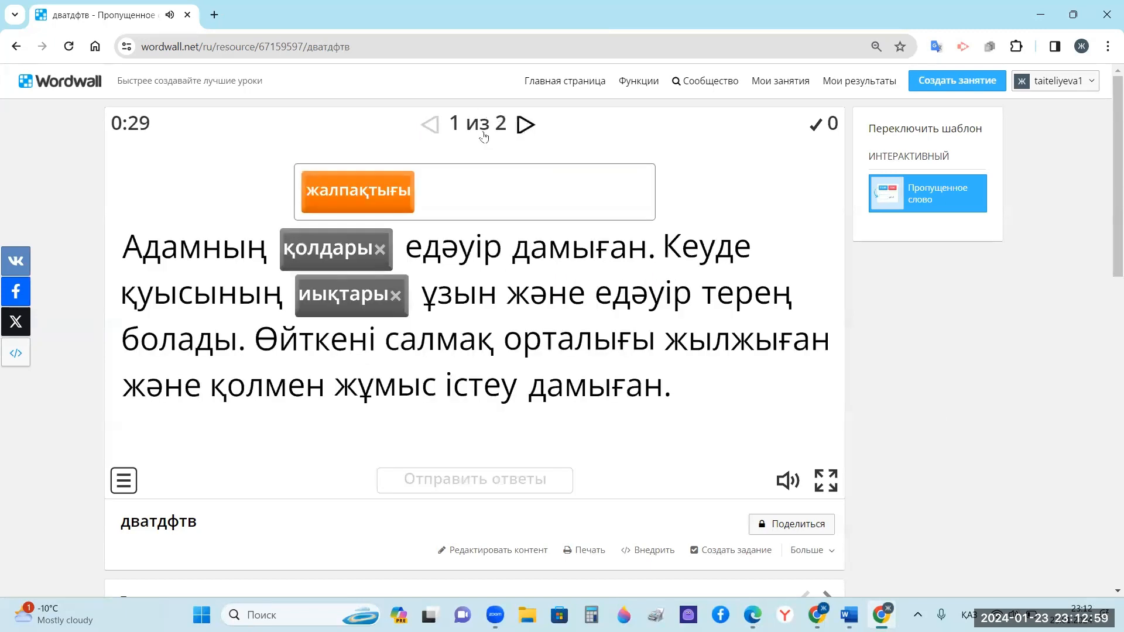
pyautogui.click(526, 125)
pyautogui.click(430, 124)
pyautogui.click(525, 124)
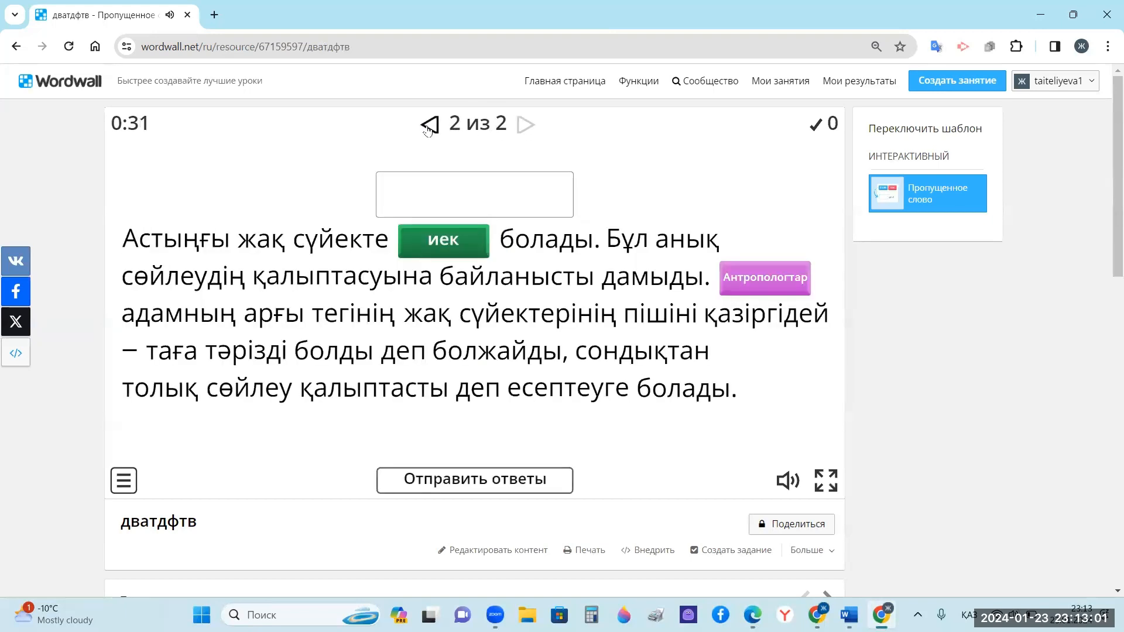
pyautogui.click(429, 125)
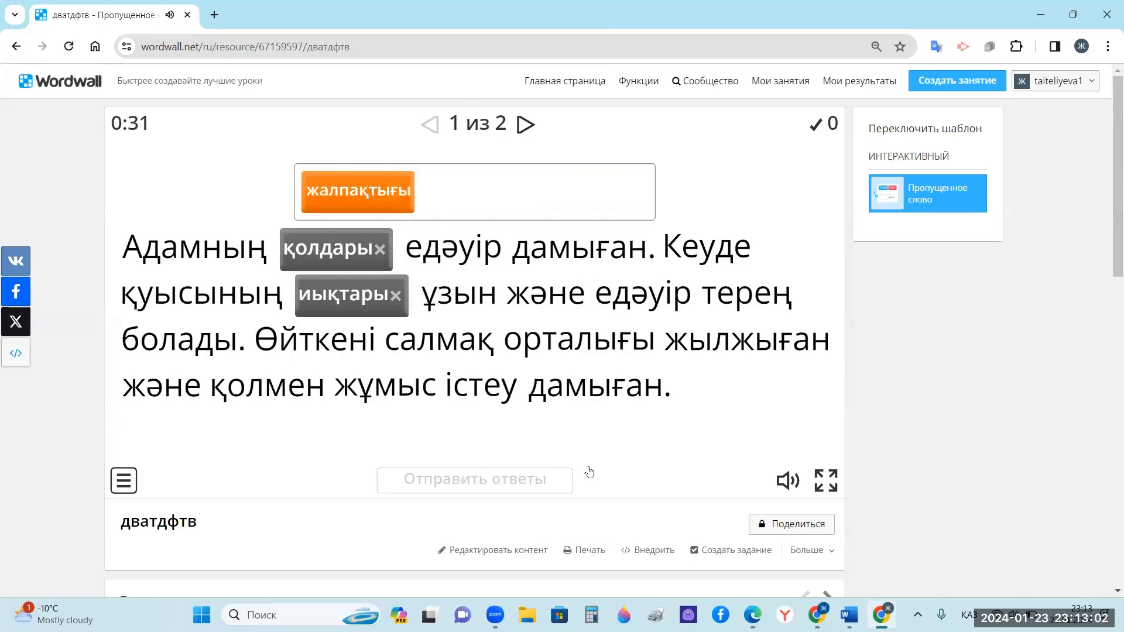
pyautogui.click(525, 125)
pyautogui.click(518, 481)
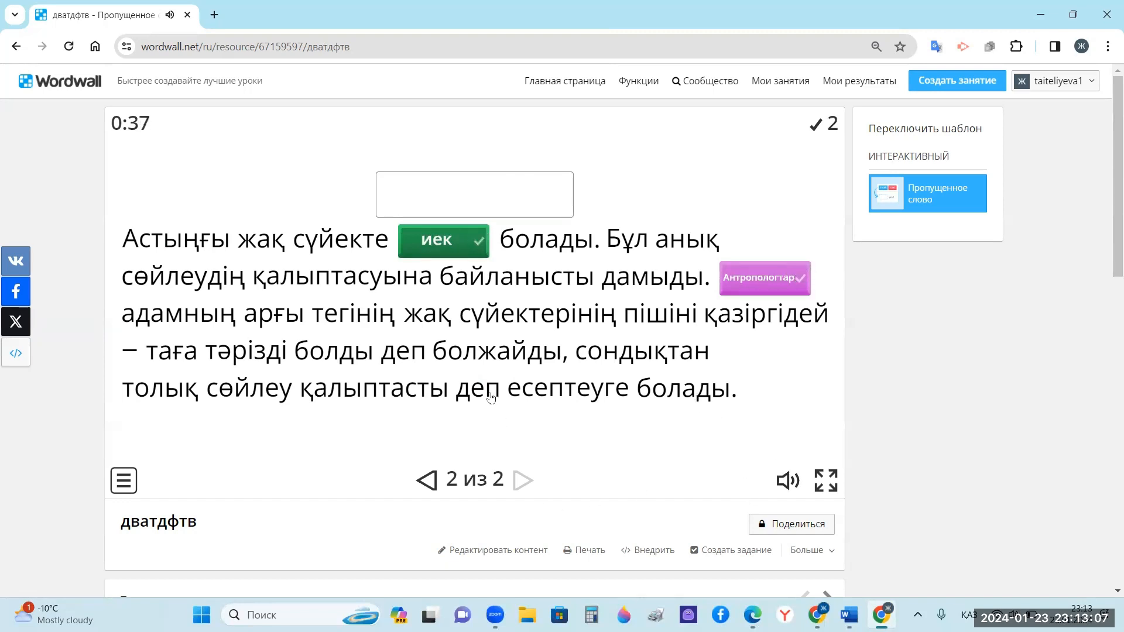
# - Try the Зима theme on the activity, and replace it with the Празднование theme
pyautogui.scroll(-5, 422, 485)
pyautogui.click(229, 358)
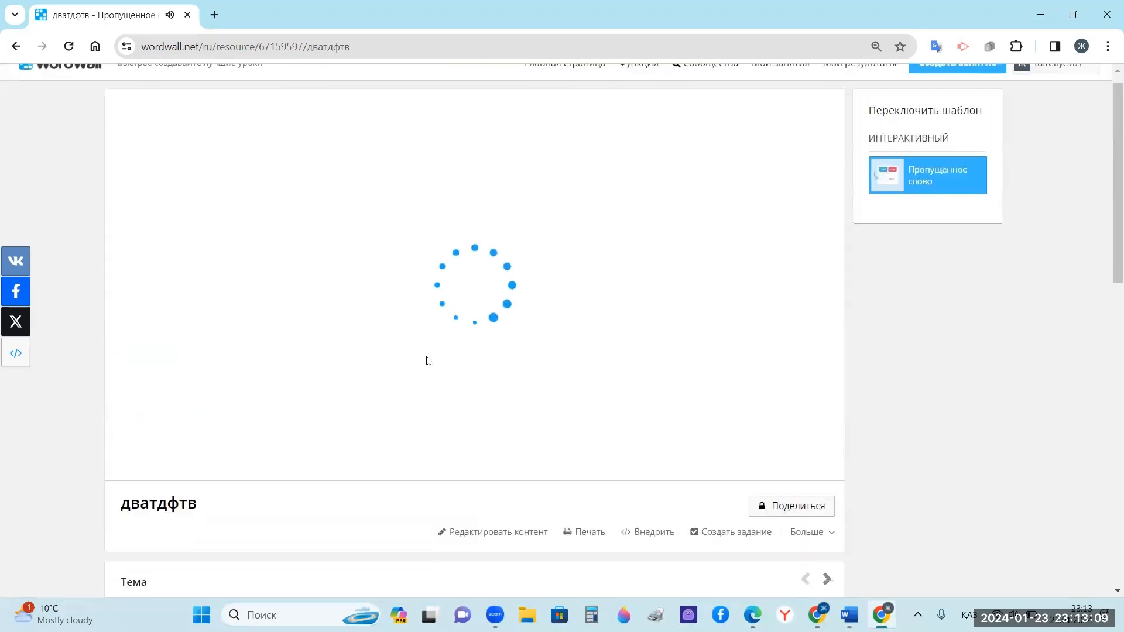
pyautogui.scroll(-3, 427, 361)
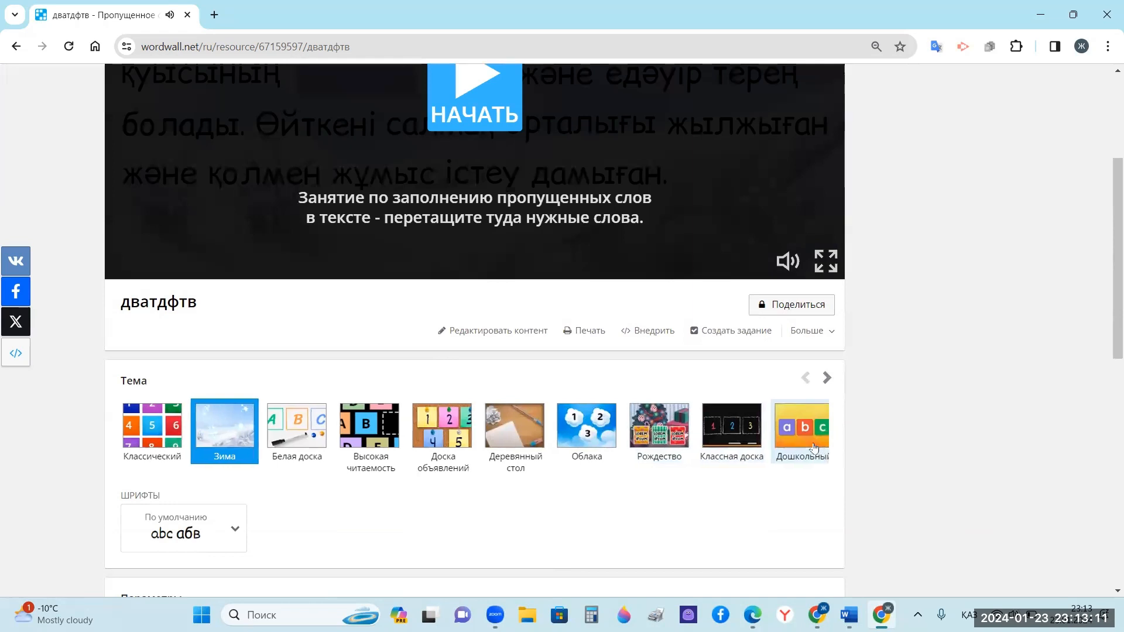
pyautogui.click(827, 380)
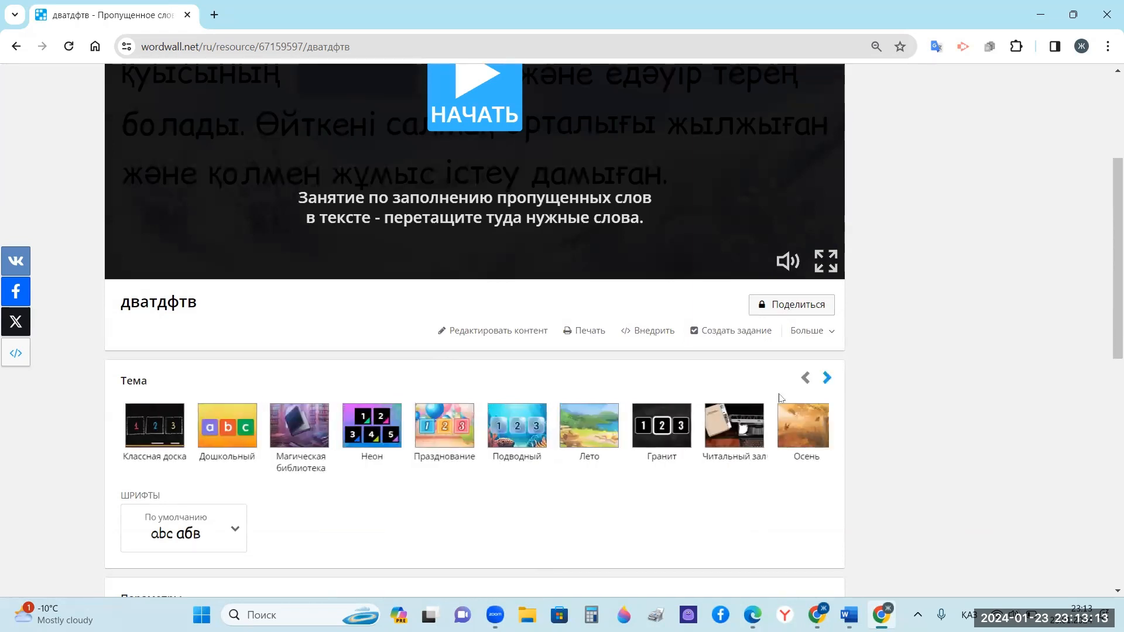
pyautogui.click(449, 431)
pyautogui.scroll(3, 519, 324)
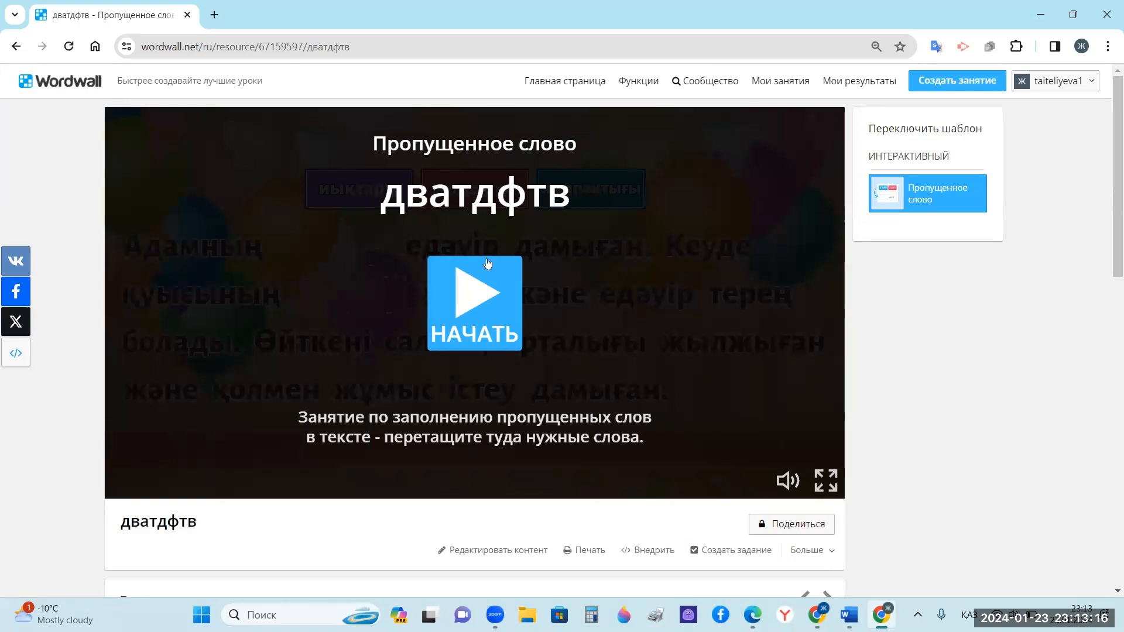
# - Start the activity in its new theme and examine its appearance, parameters and sound control
pyautogui.click(473, 321)
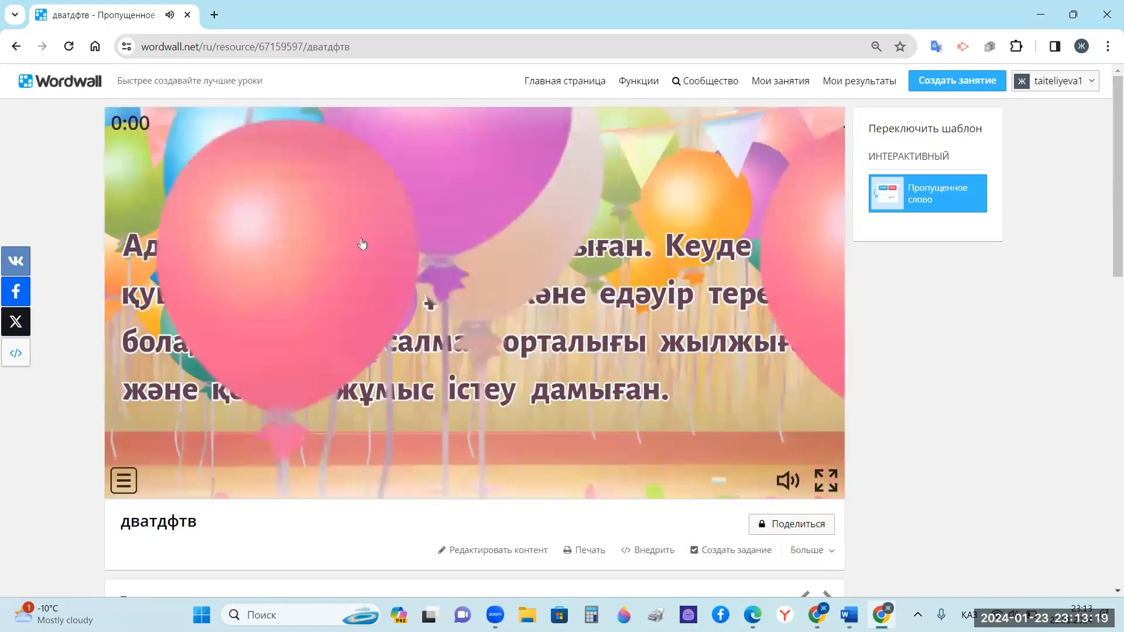
pyautogui.scroll(-10, 307, 302)
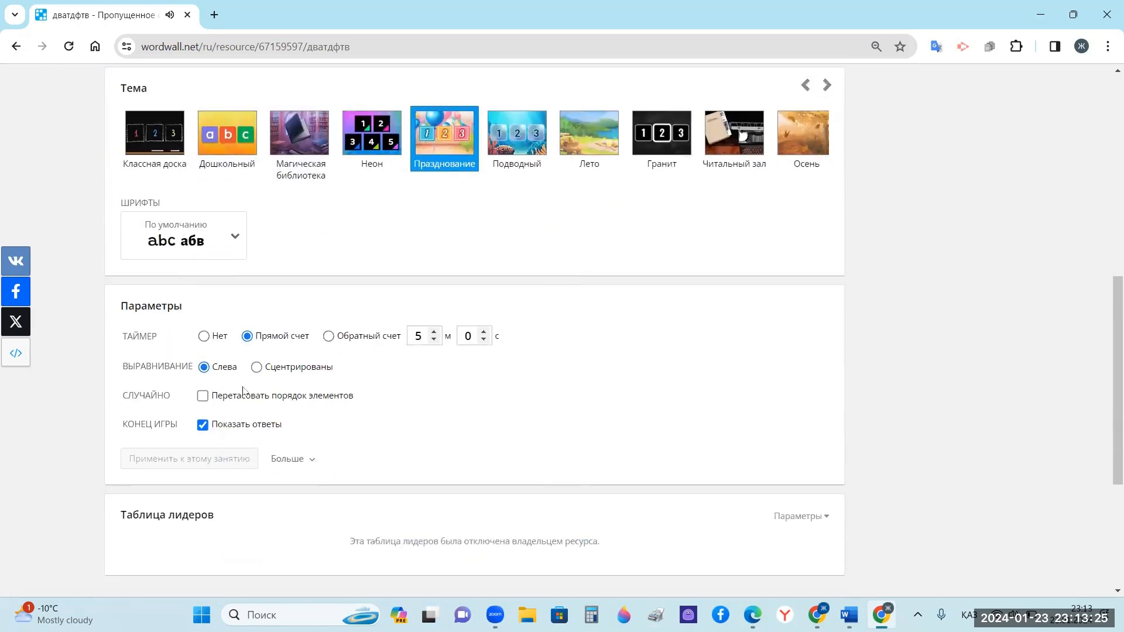
pyautogui.scroll(-4, 264, 372)
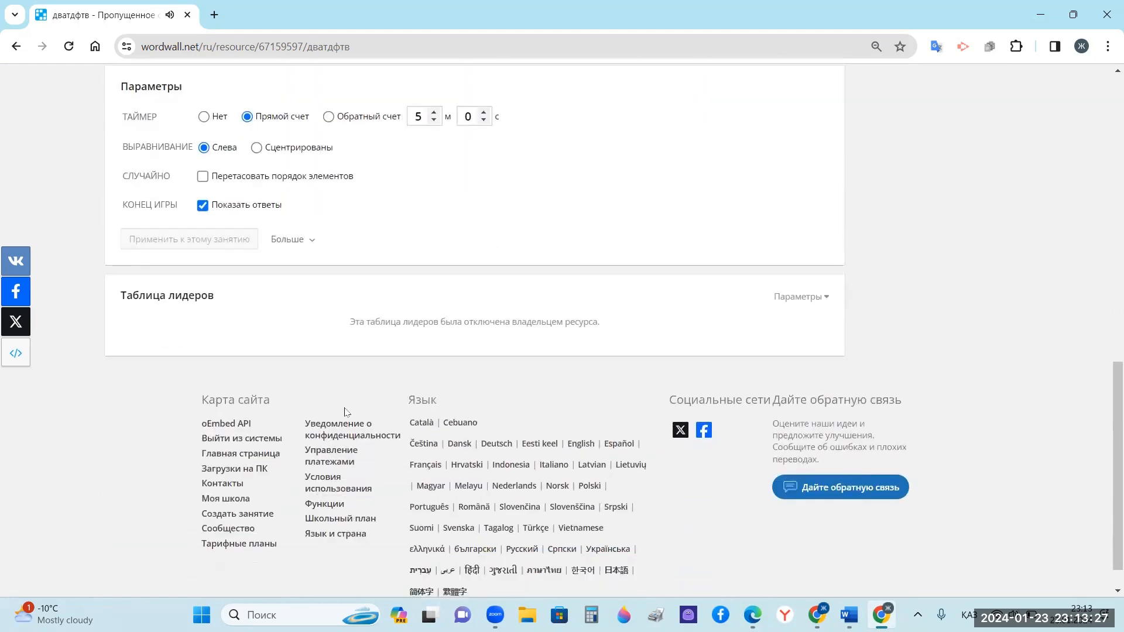
pyautogui.scroll(10, 355, 397)
pyautogui.scroll(2, 1003, 207)
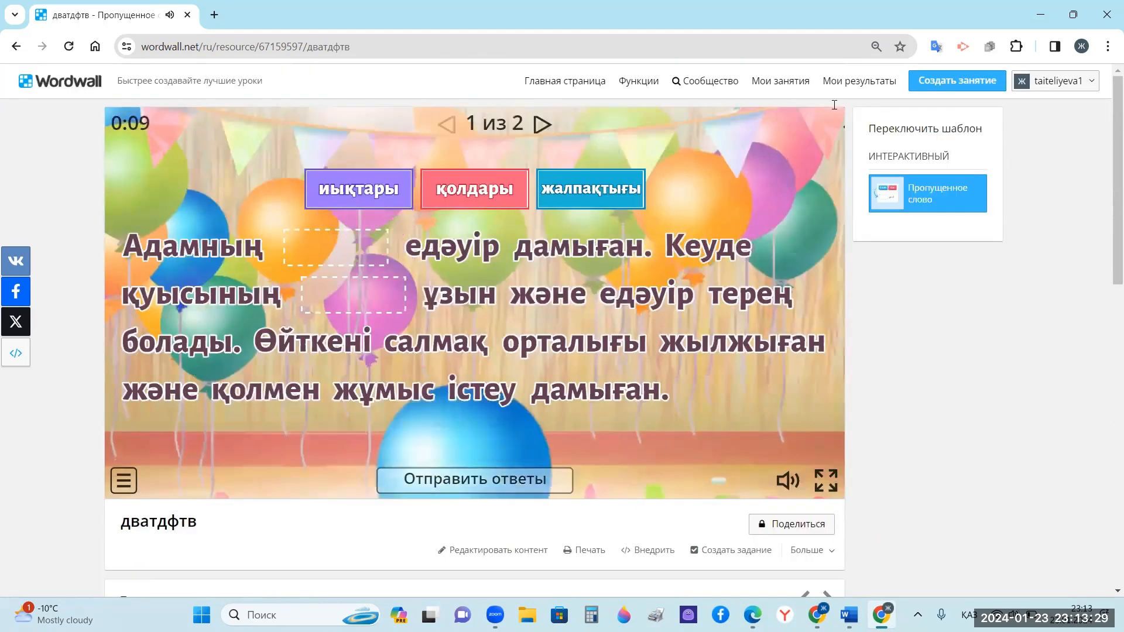
pyautogui.click(789, 480)
pyautogui.click(814, 438)
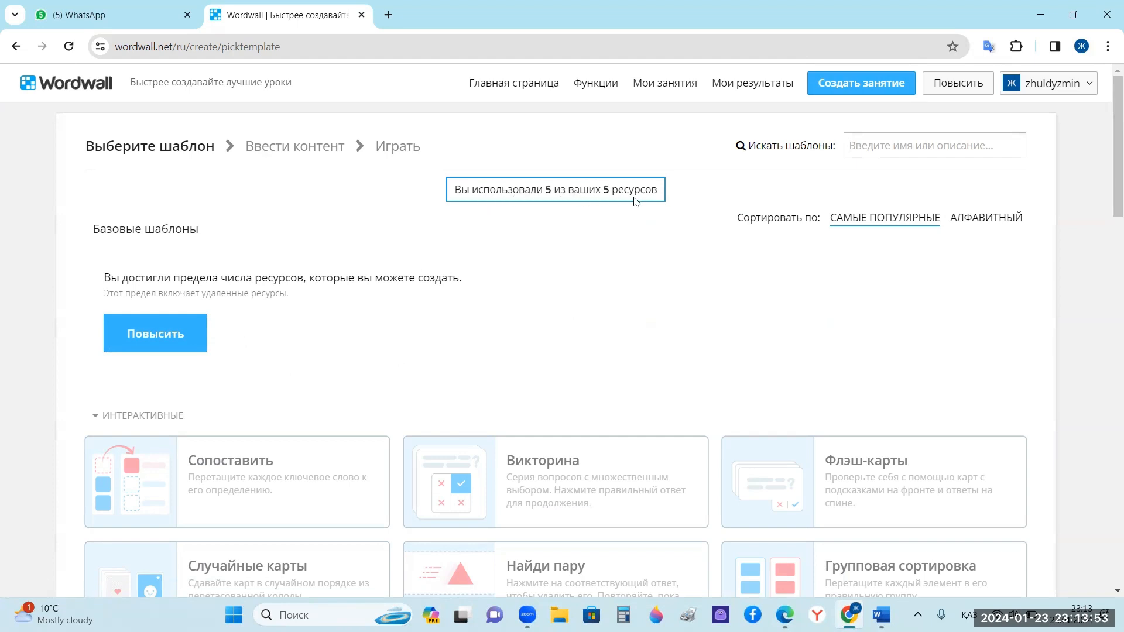
# - Open the account upgrade page from the template selection and review the available subscription plans
pyautogui.click(163, 341)
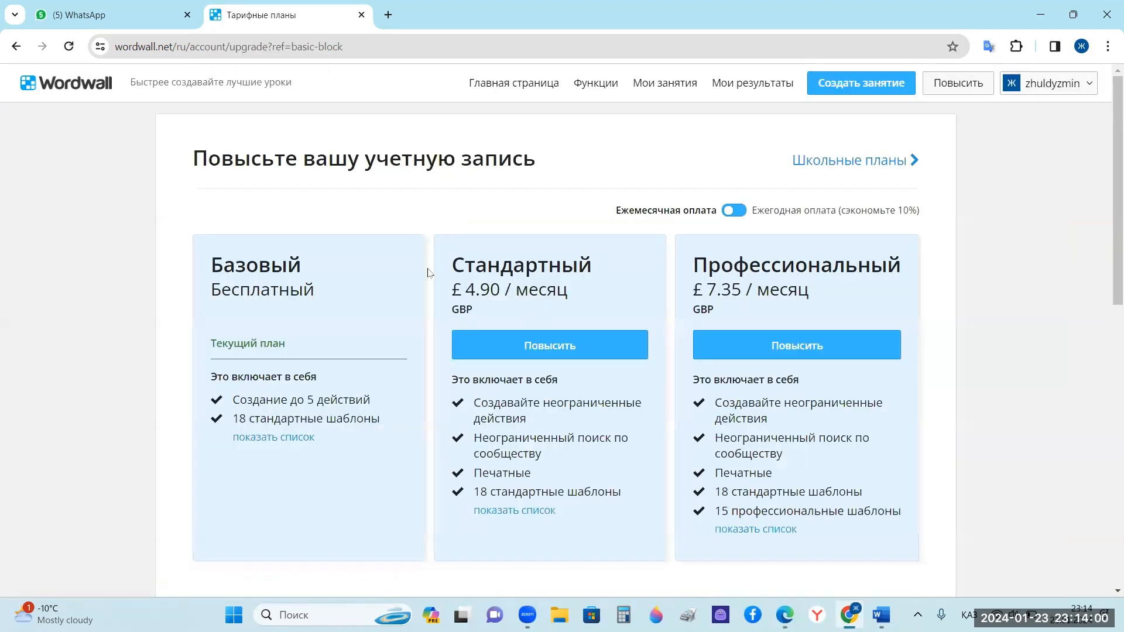
pyautogui.scroll(-10, 584, 344)
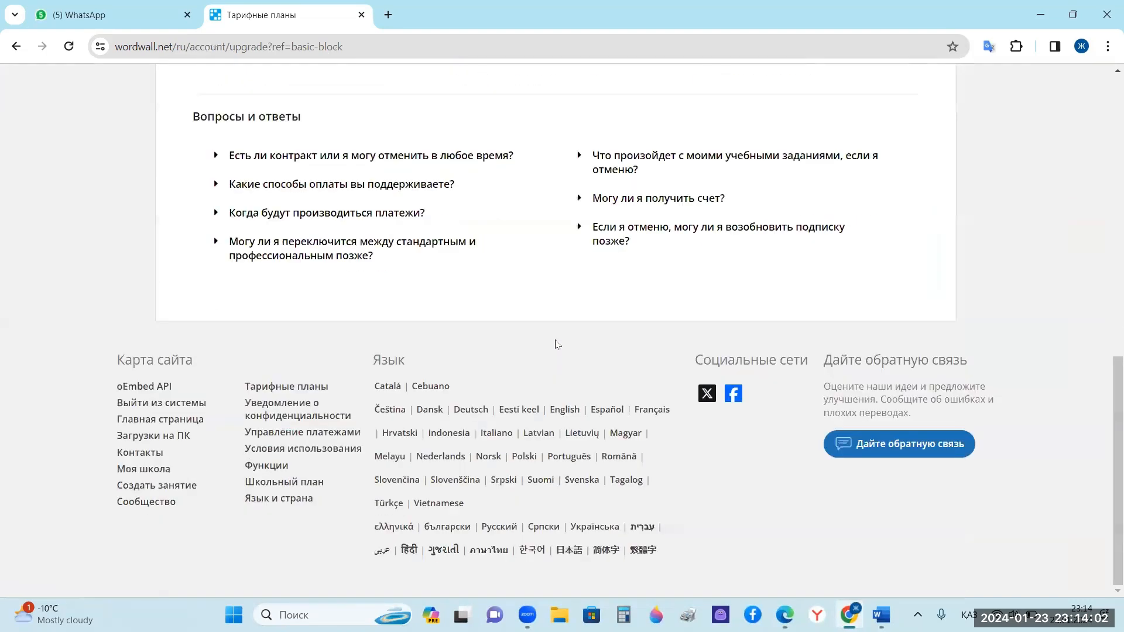
pyautogui.scroll(10, 556, 344)
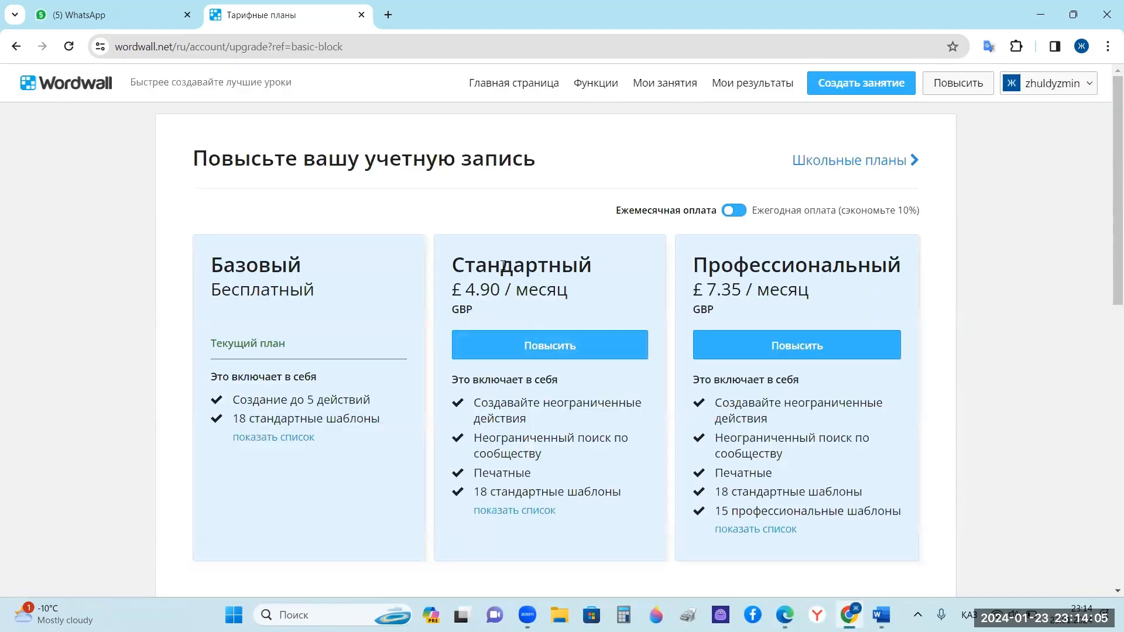
# - Open the checkout for the Стандартный monthly plan, examine its card payment form, and return to the plans without subscribing
pyautogui.click(568, 351)
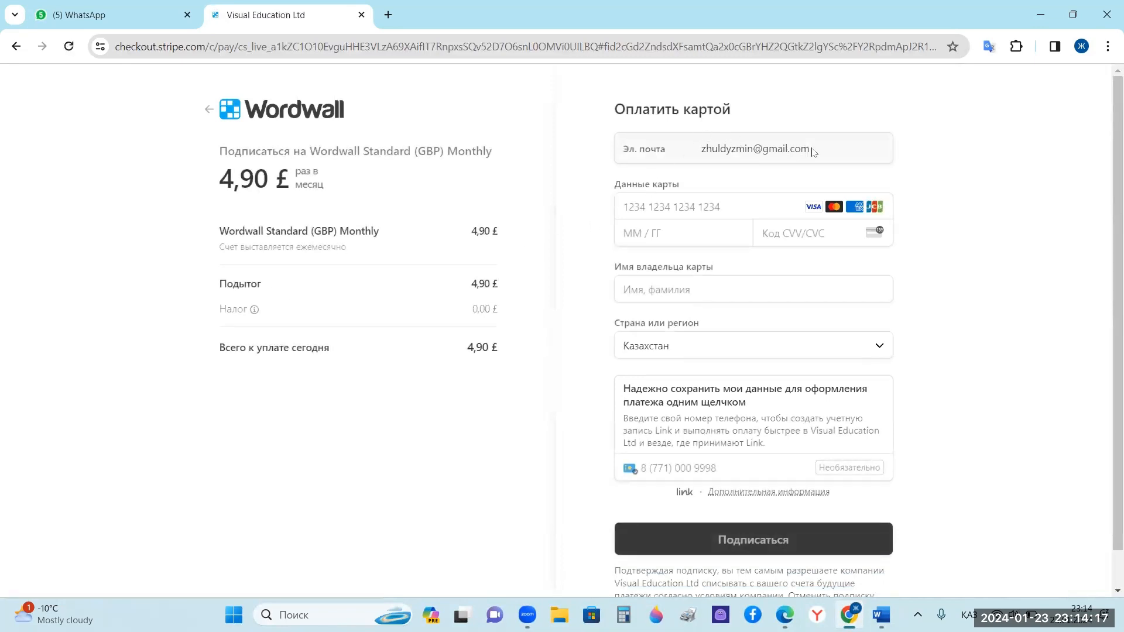
pyautogui.click(627, 206)
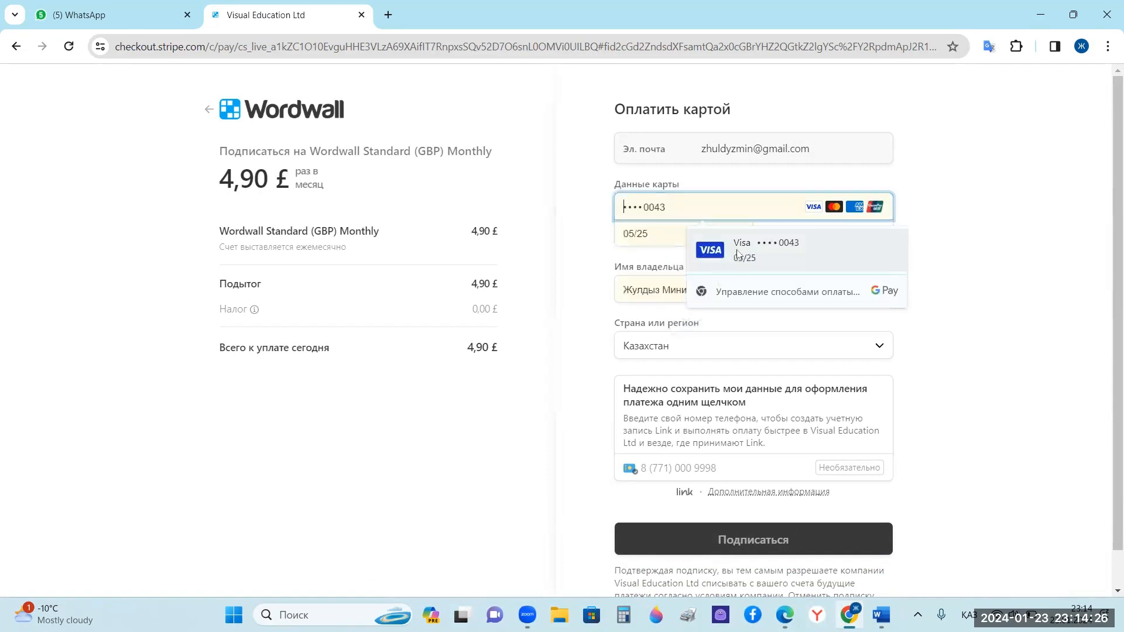
pyautogui.click(94, 444)
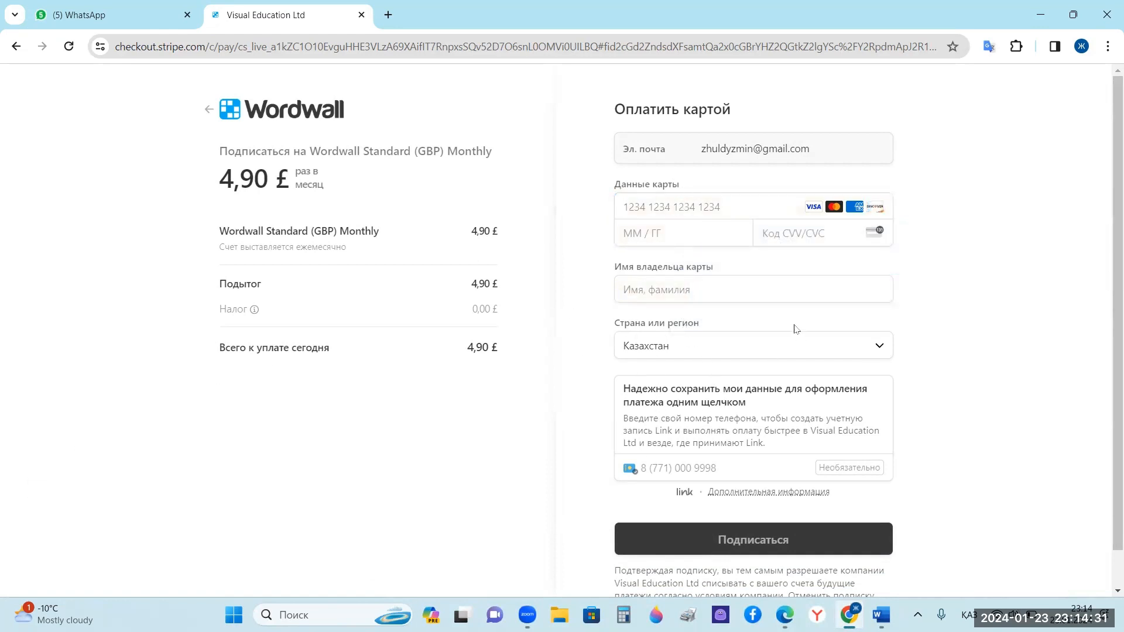
pyautogui.click(16, 46)
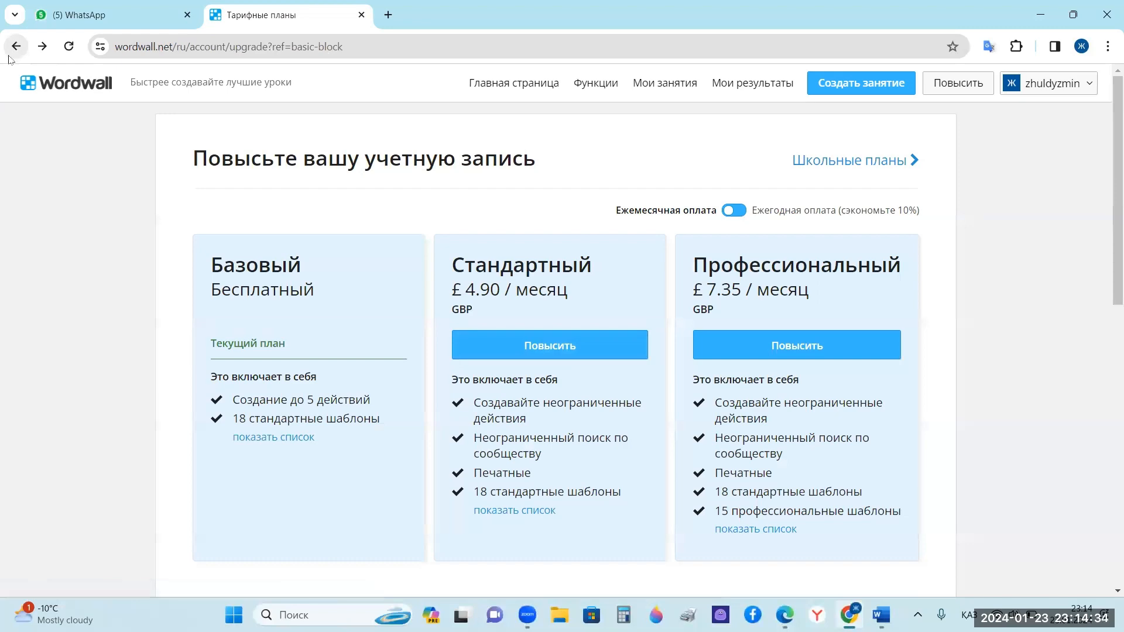
# - Find the flip-tiles activity 8-сынып. Тік жүруге байланысты... among the account's own activities, open it and start it
pyautogui.click(666, 83)
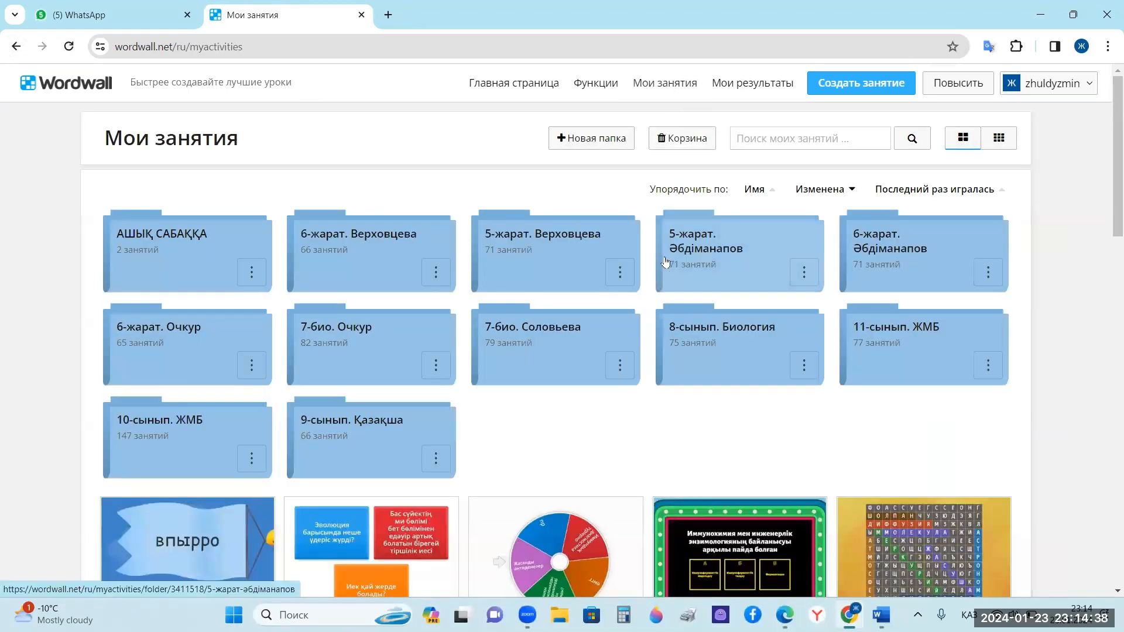
pyautogui.scroll(-6, 650, 322)
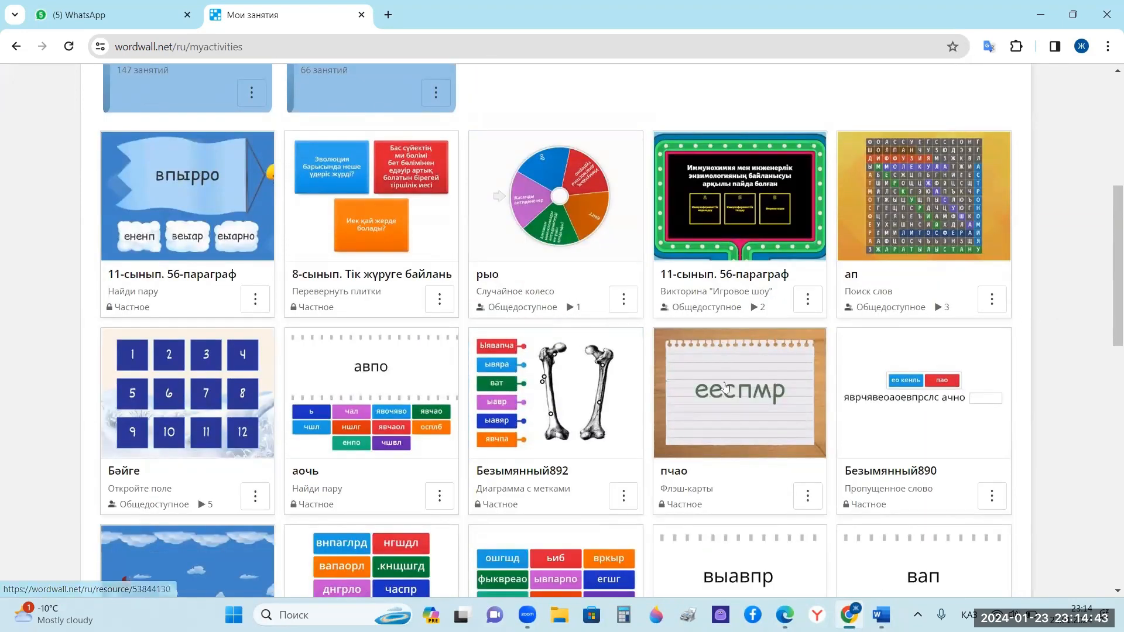
pyautogui.scroll(1, 455, 366)
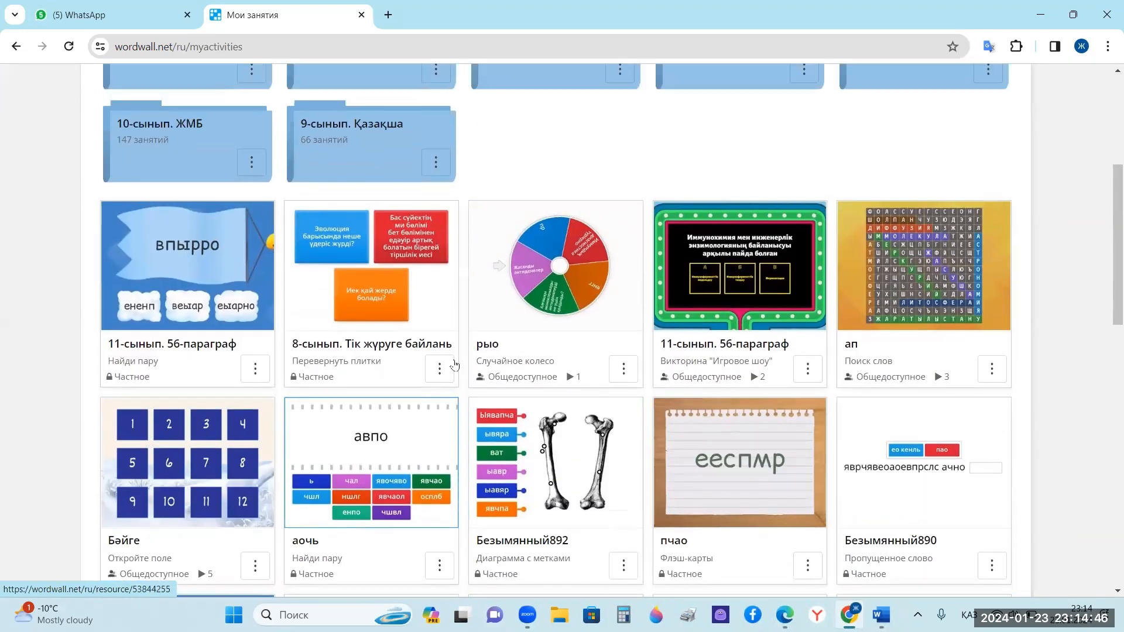
pyautogui.scroll(-1, 455, 366)
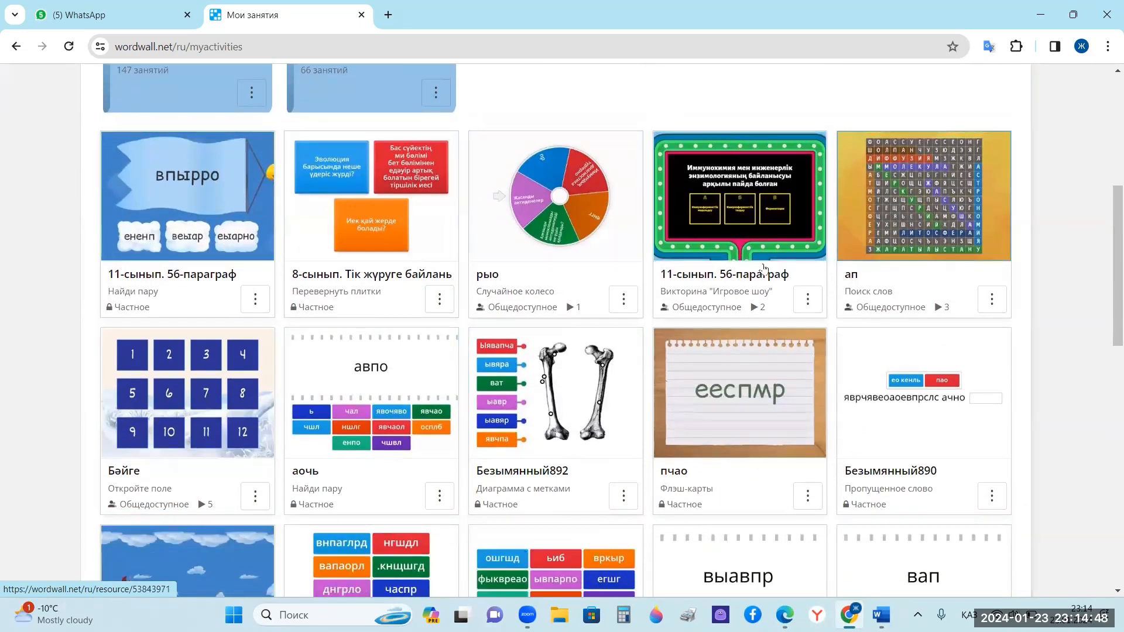
pyautogui.click(368, 228)
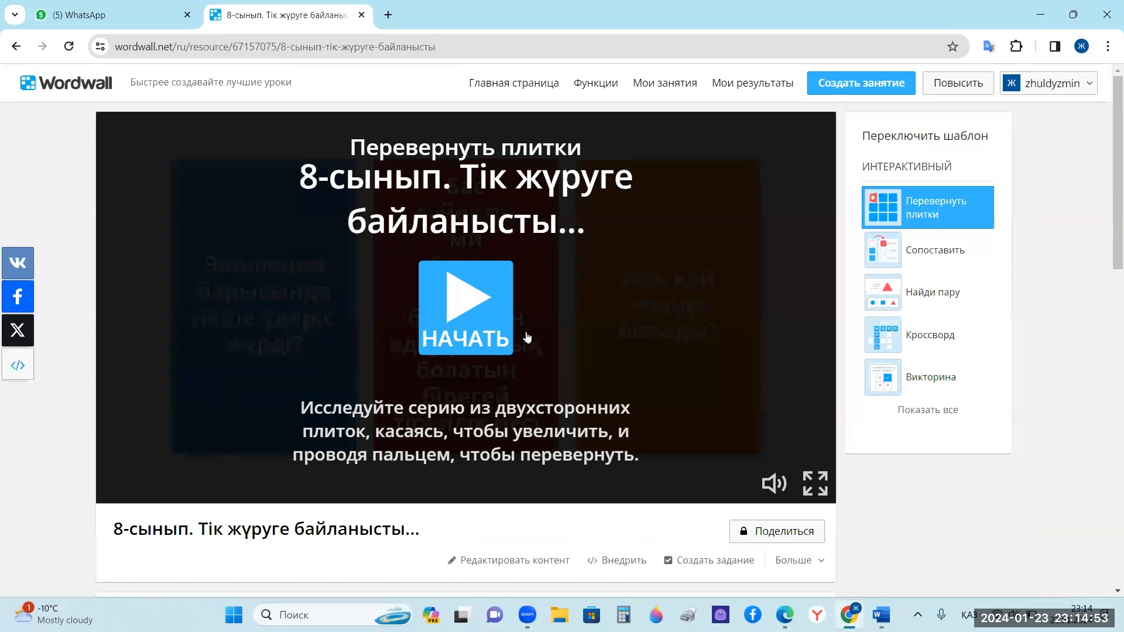
pyautogui.click(527, 336)
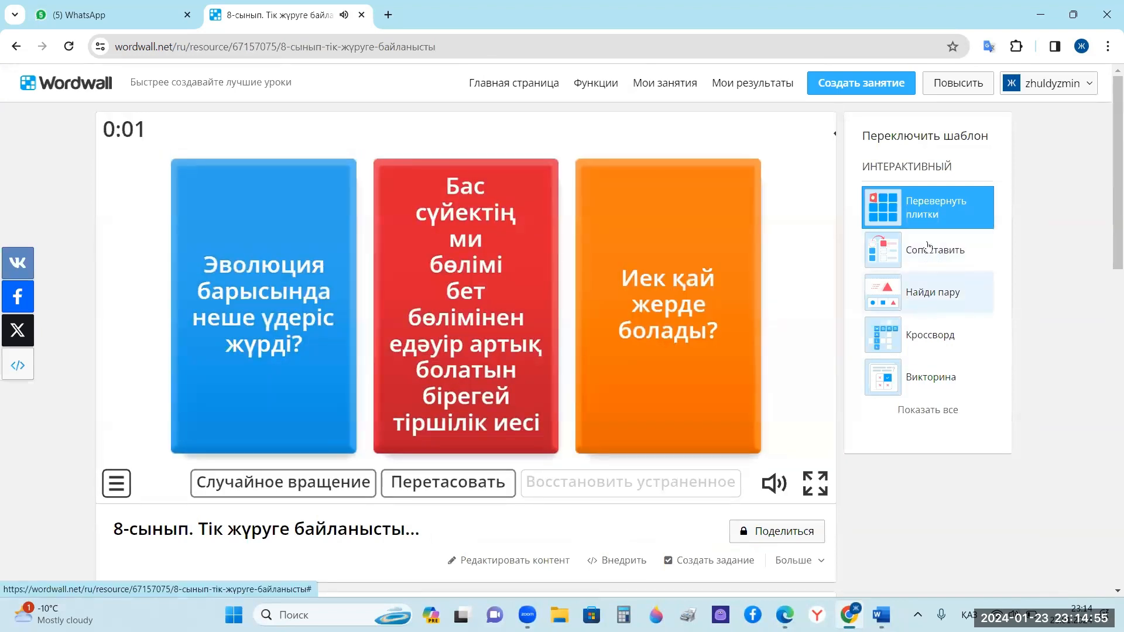
# - Try the Сопоставить template, switch the activity to Кроссворд, and duplicate it for editing as a crossword
pyautogui.click(946, 258)
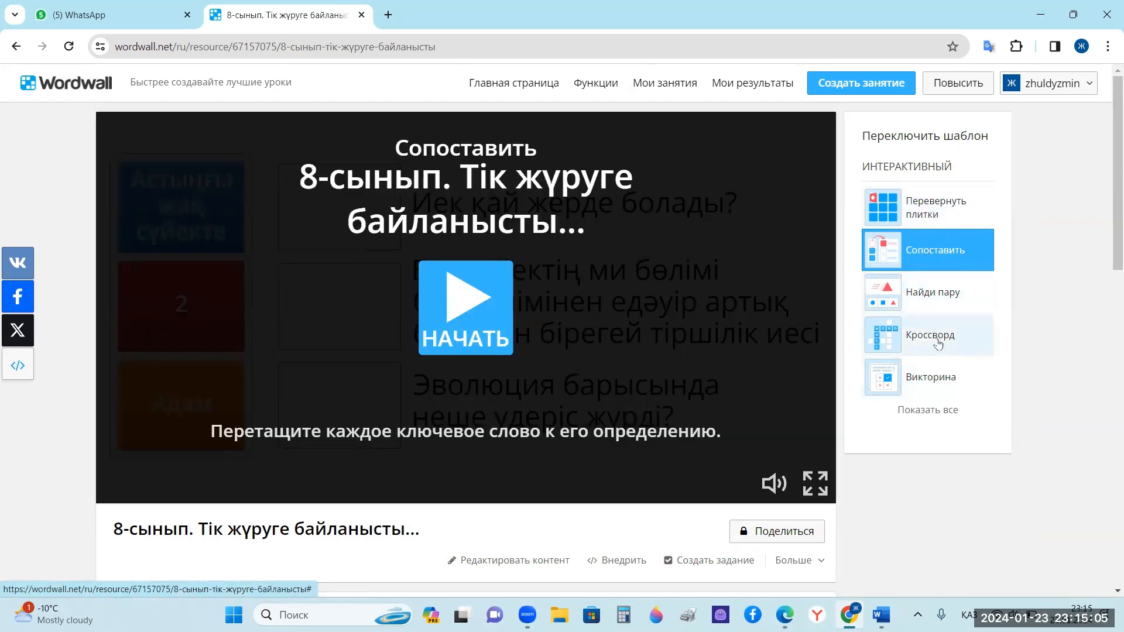
pyautogui.click(937, 342)
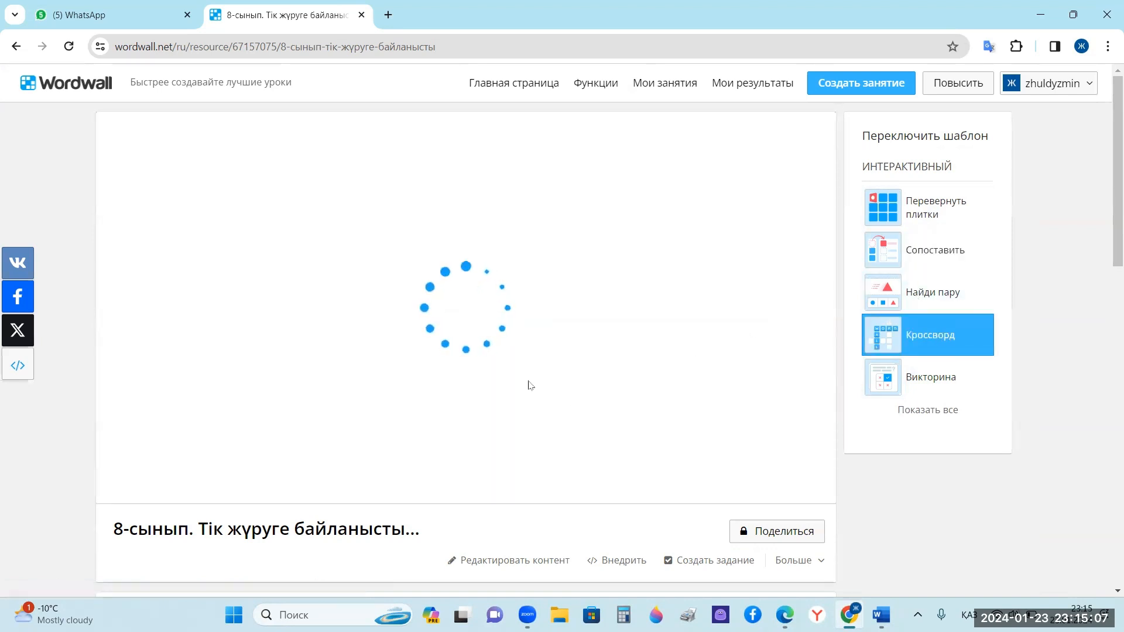
pyautogui.scroll(-1, 475, 426)
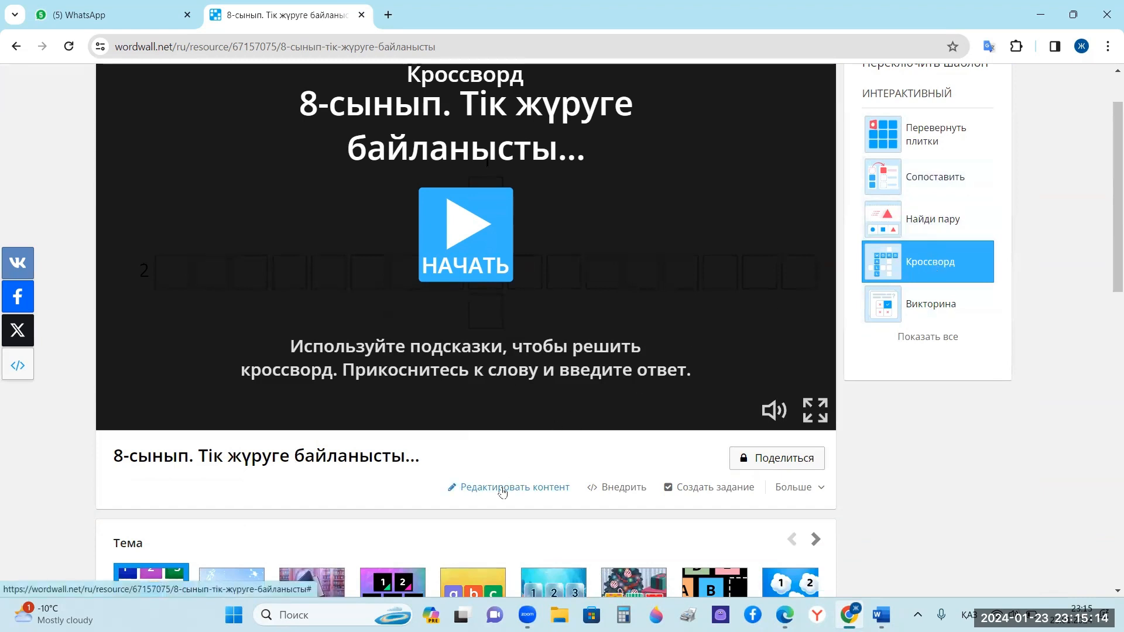
pyautogui.click(503, 489)
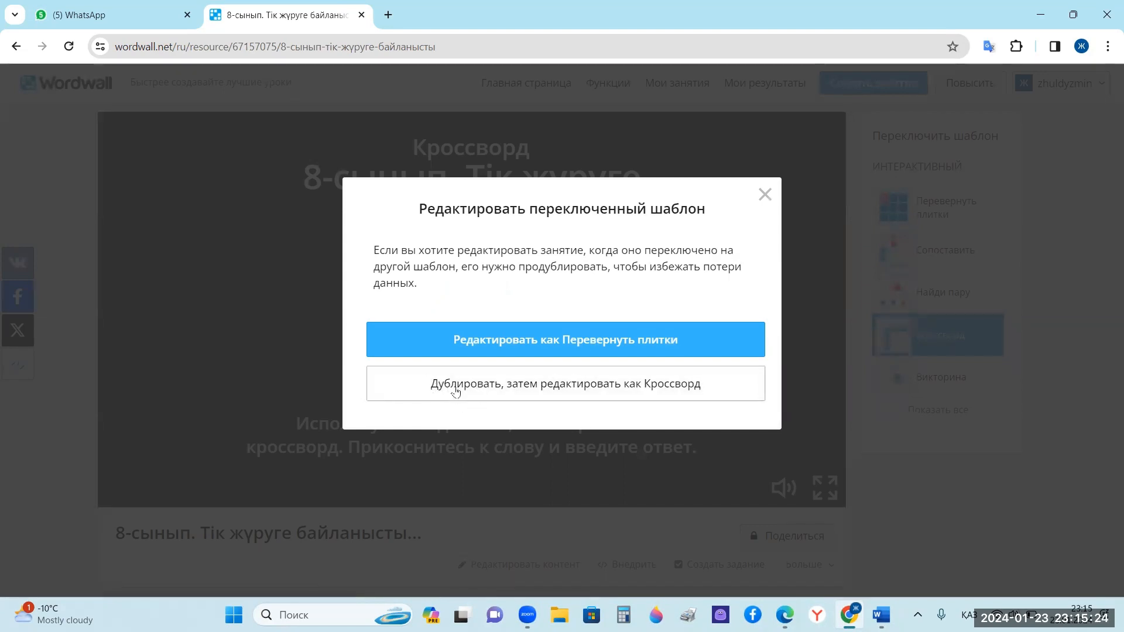
pyautogui.click(455, 386)
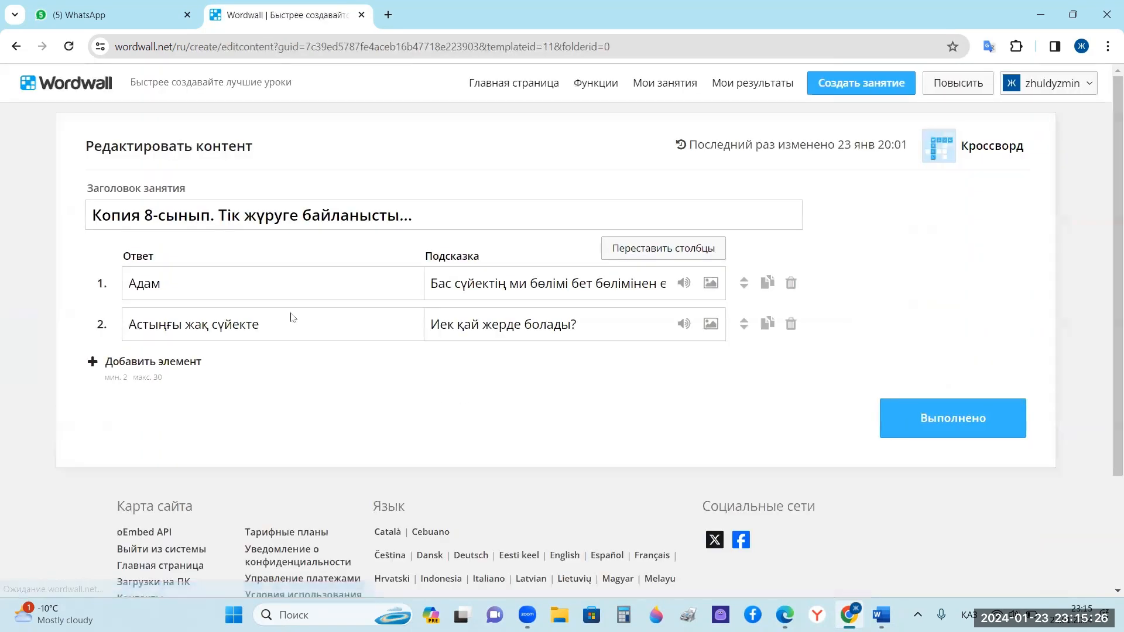
# - Replace the duplicated activity's title with 8-сынып. вдлаты
pyautogui.moveTo(145, 215); pyautogui.dragTo(69, 228)
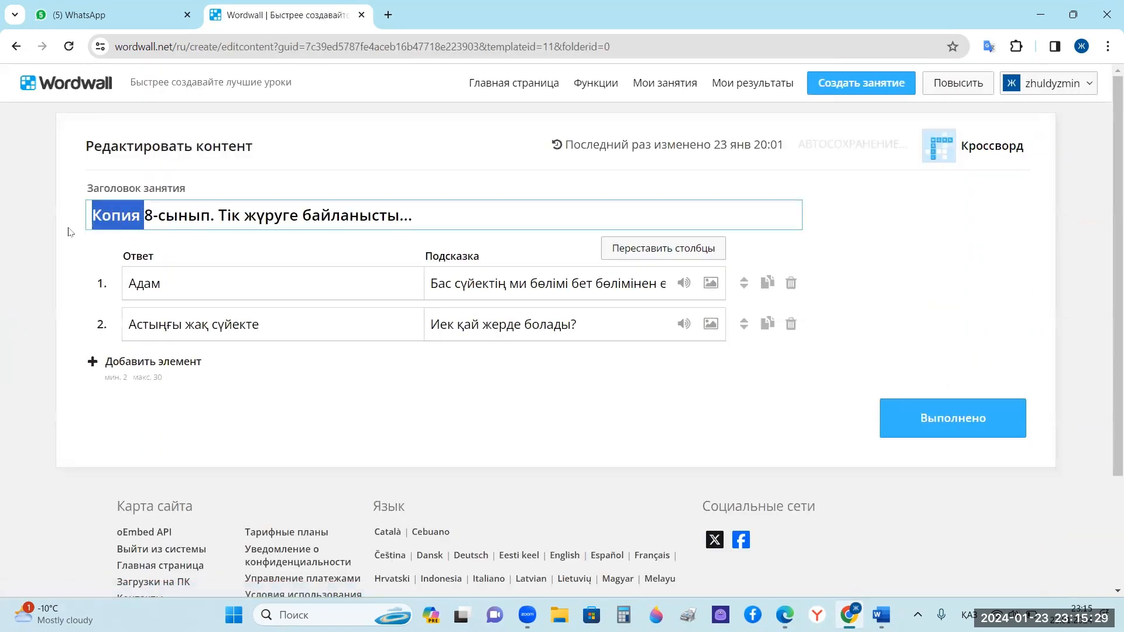
pyautogui.press('BackSpace')
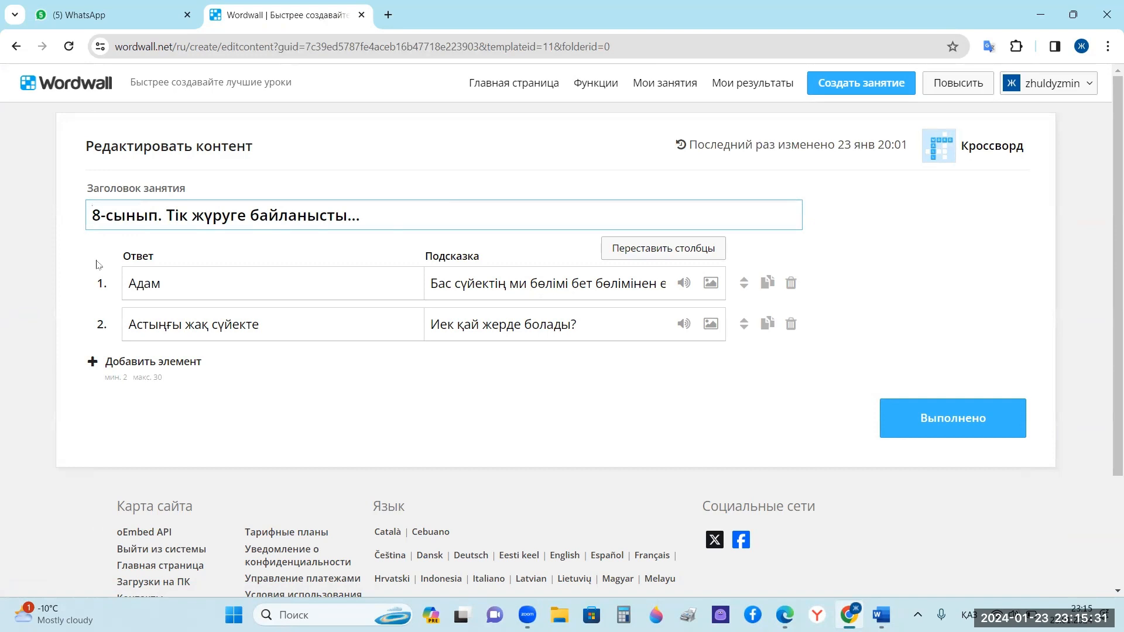
pyautogui.moveTo(252, 232); pyautogui.dragTo(49, 244)
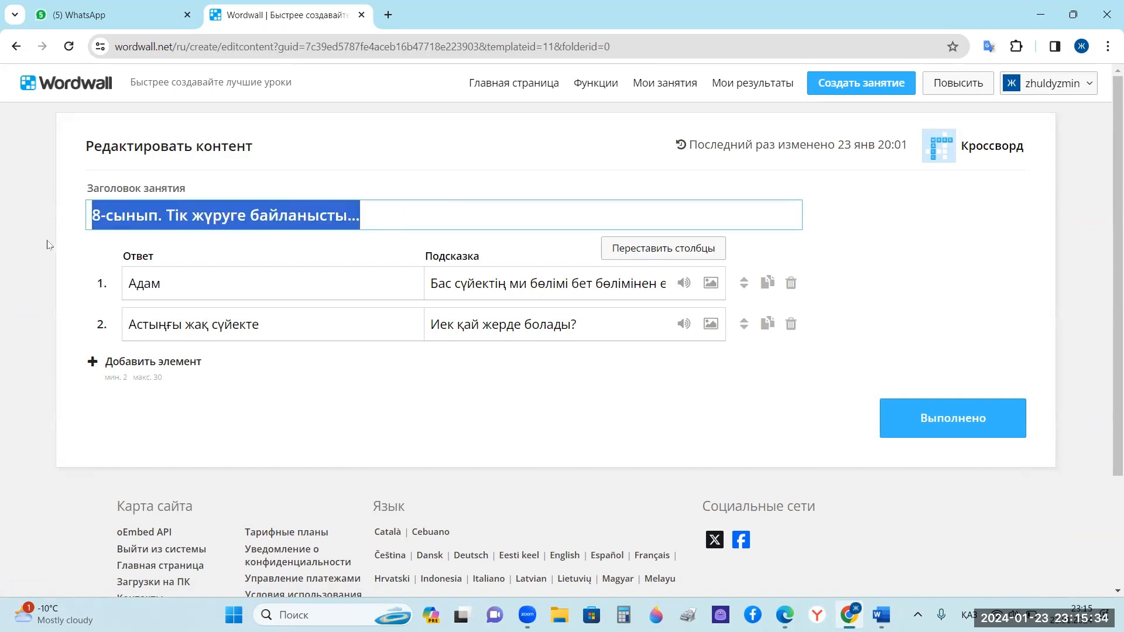
pyautogui.press('BackSpace')
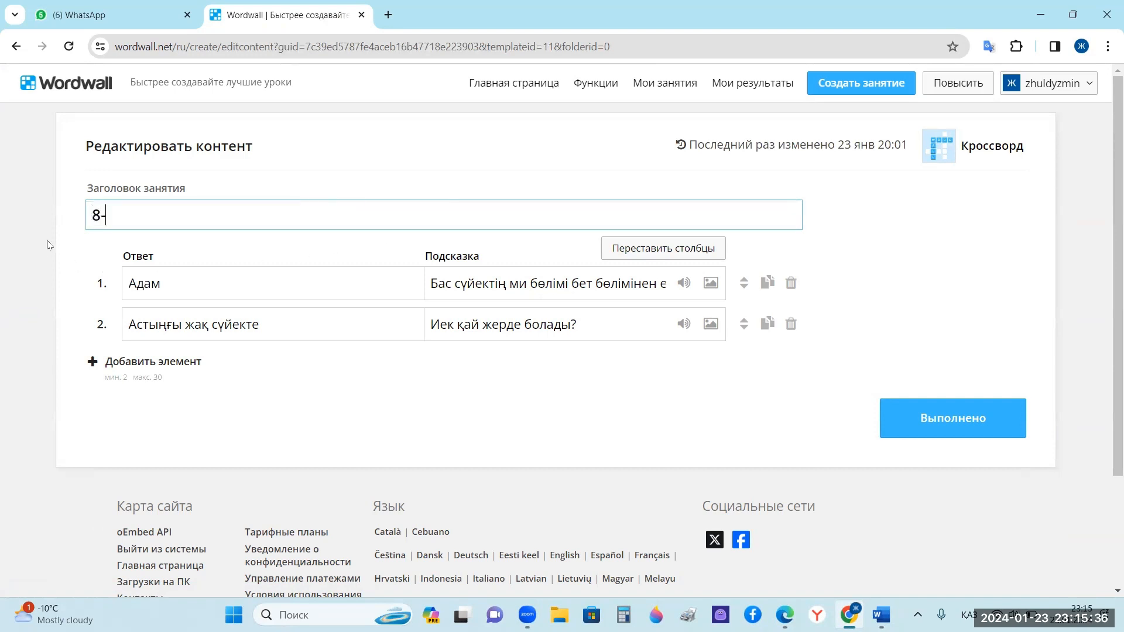
pyautogui.write('8-сынып. вдл')
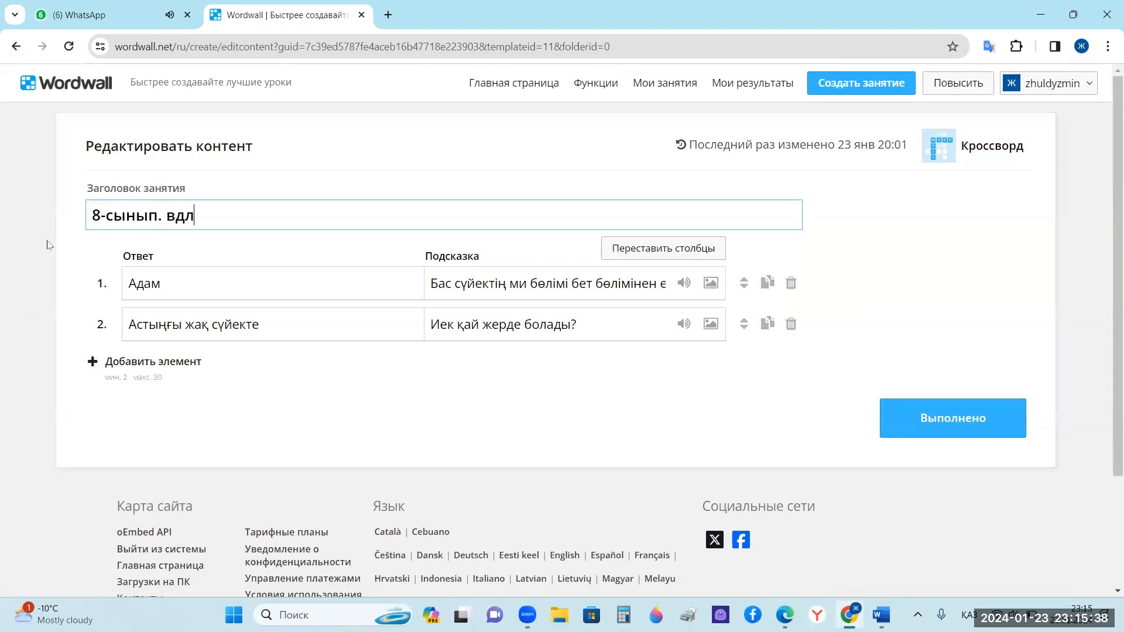
pyautogui.write('аты')
pyautogui.rightClick(49, 245)
# - Append вр to the first answer, Адам, and insert вр into the hints of both crossword items
pyautogui.click(409, 284)
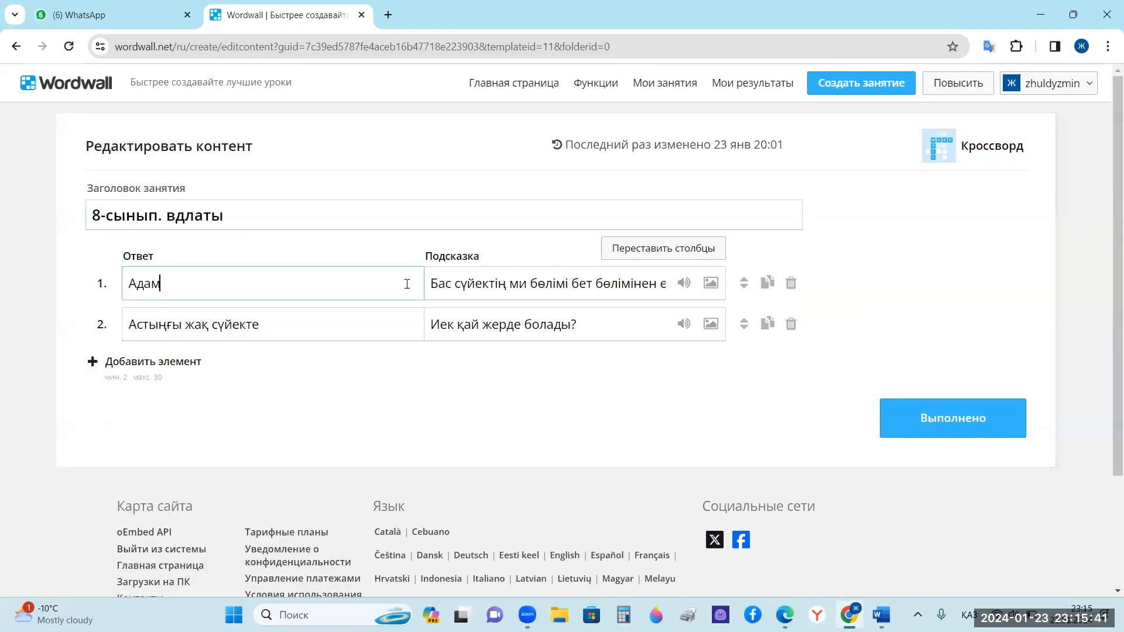
pyautogui.write('вр')
pyautogui.click(528, 282)
pyautogui.write('вр')
pyautogui.click(567, 326)
pyautogui.write('вр')
# - Delete the second crossword item and add a new one with the answer ерыно and the hint феыно
pyautogui.click(320, 339)
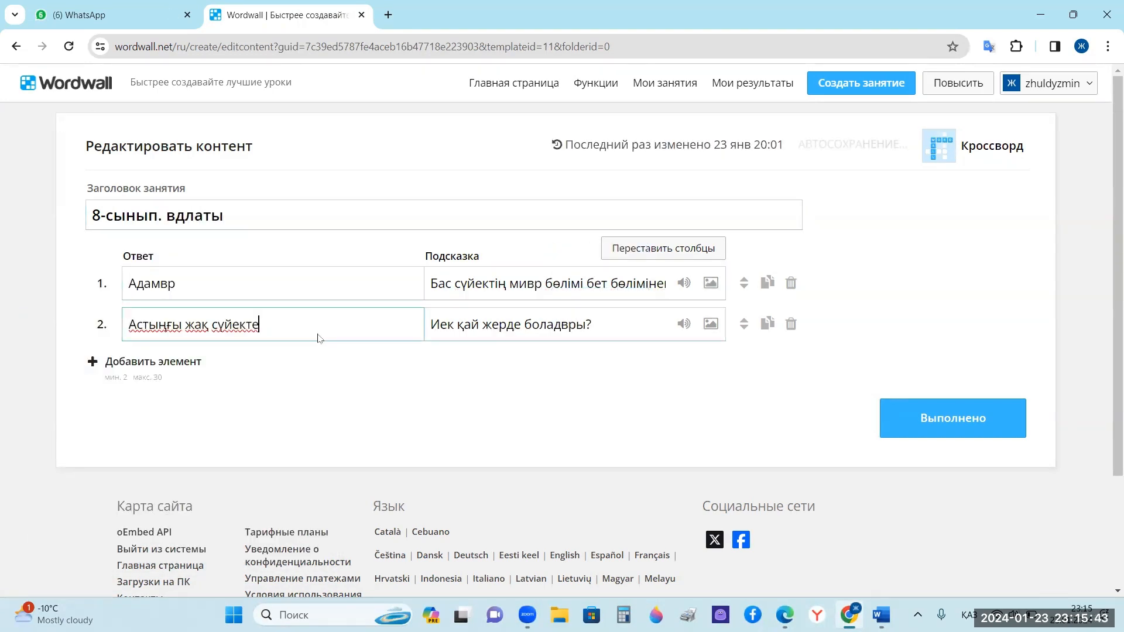
pyautogui.click(791, 324)
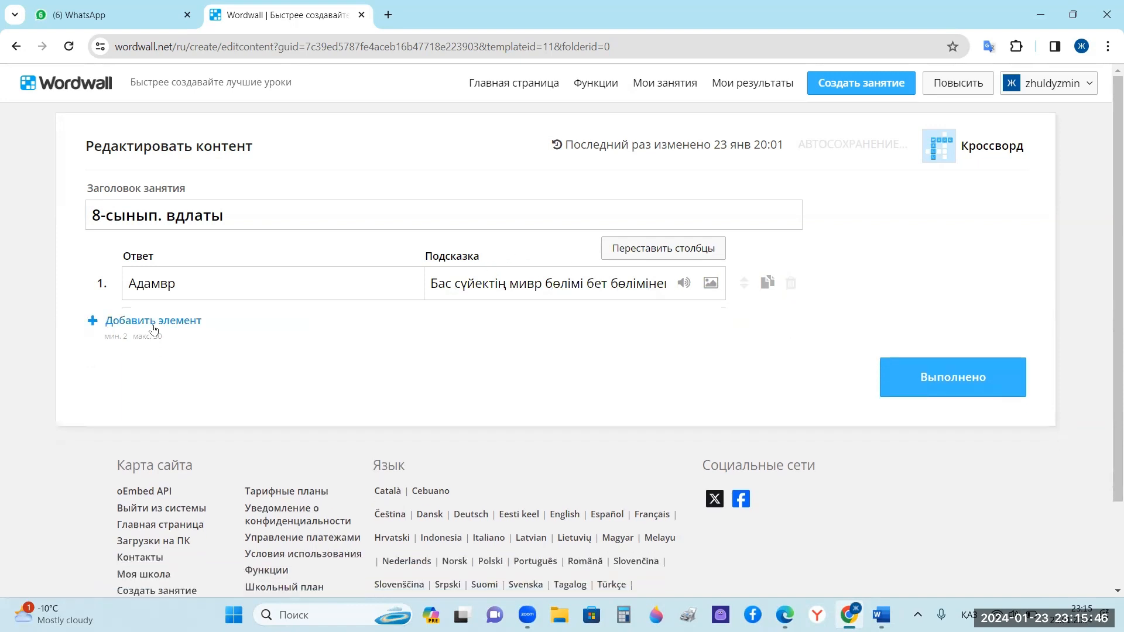
pyautogui.click(193, 324)
pyautogui.write('ерыно')
pyautogui.press('Tab')
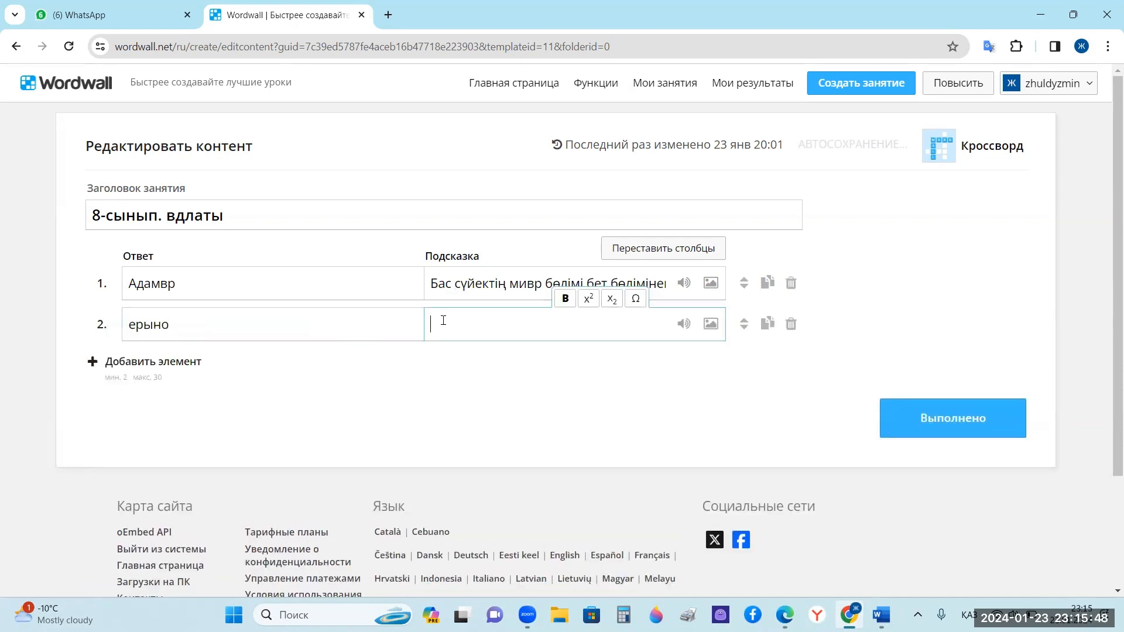
pyautogui.write('феыно')
# - Add a third crossword item with the answer ыеао and the hint ааврао, and finish the activity
pyautogui.click(156, 363)
pyautogui.write('ыеао')
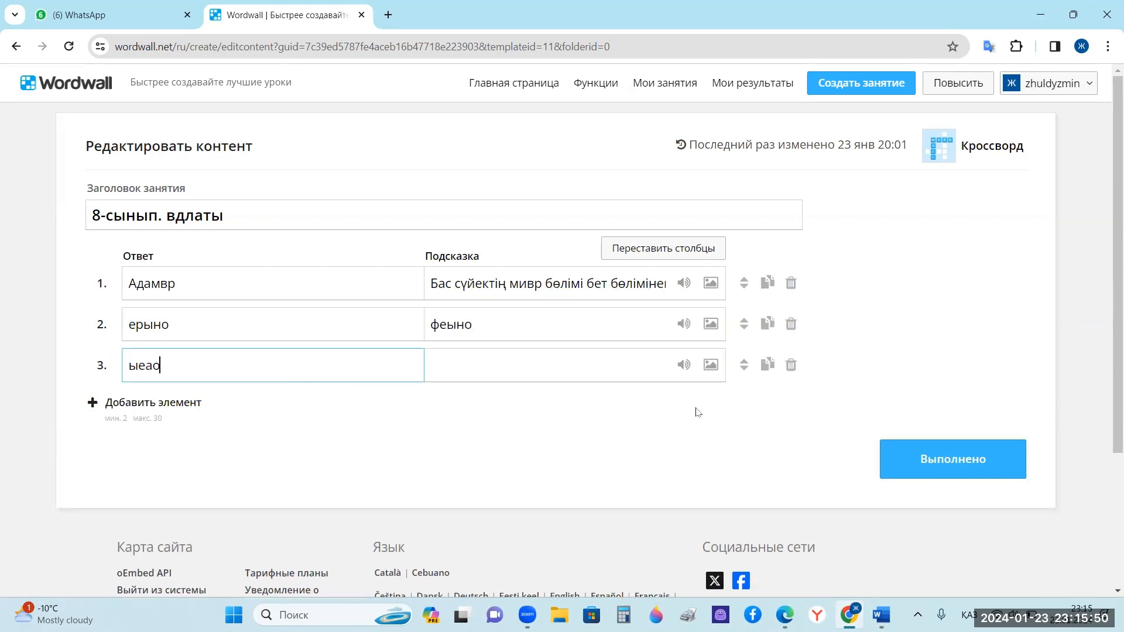
pyautogui.click(936, 459)
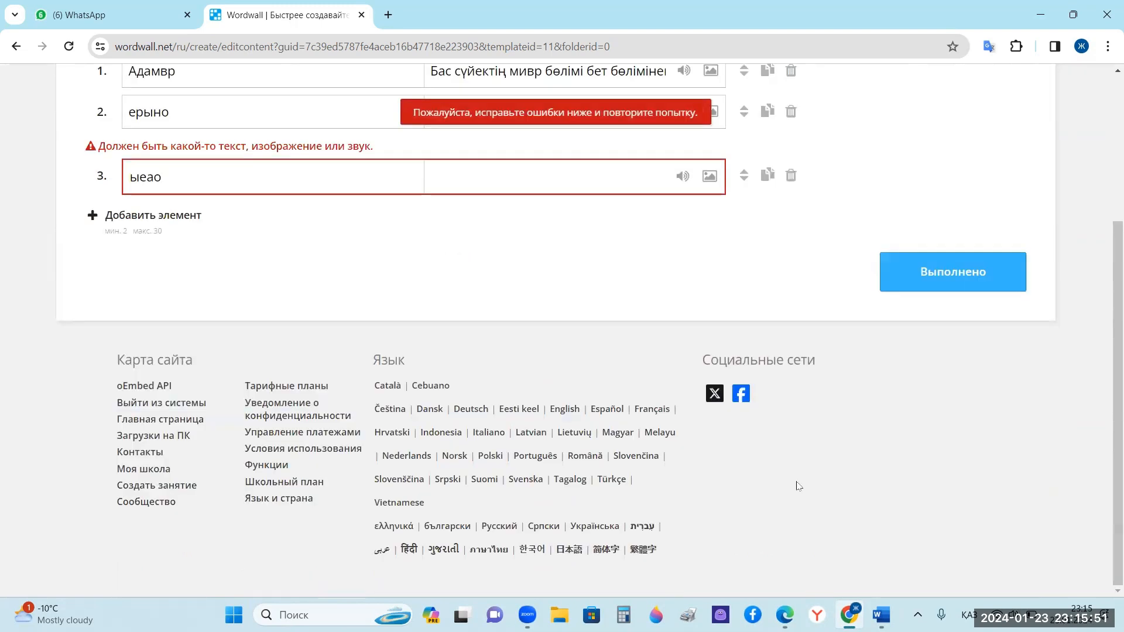
pyautogui.click(464, 178)
pyautogui.write('ааврао')
pyautogui.click(896, 287)
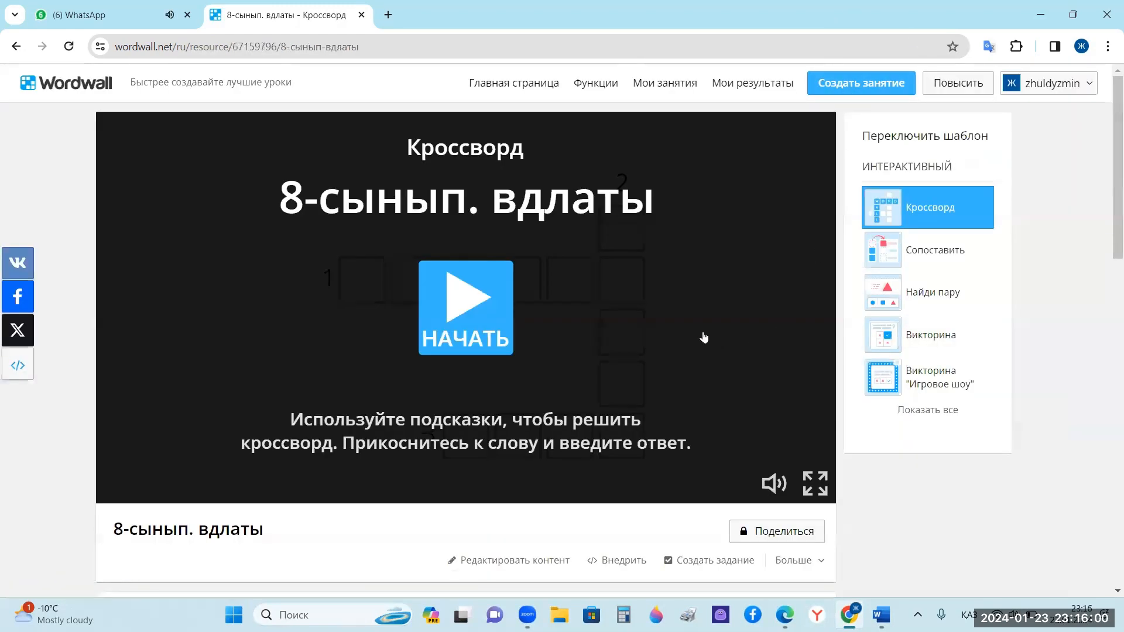
# - Review the list of own activities and open the crossword 8-сынып. вдлаты from it
pyautogui.click(688, 88)
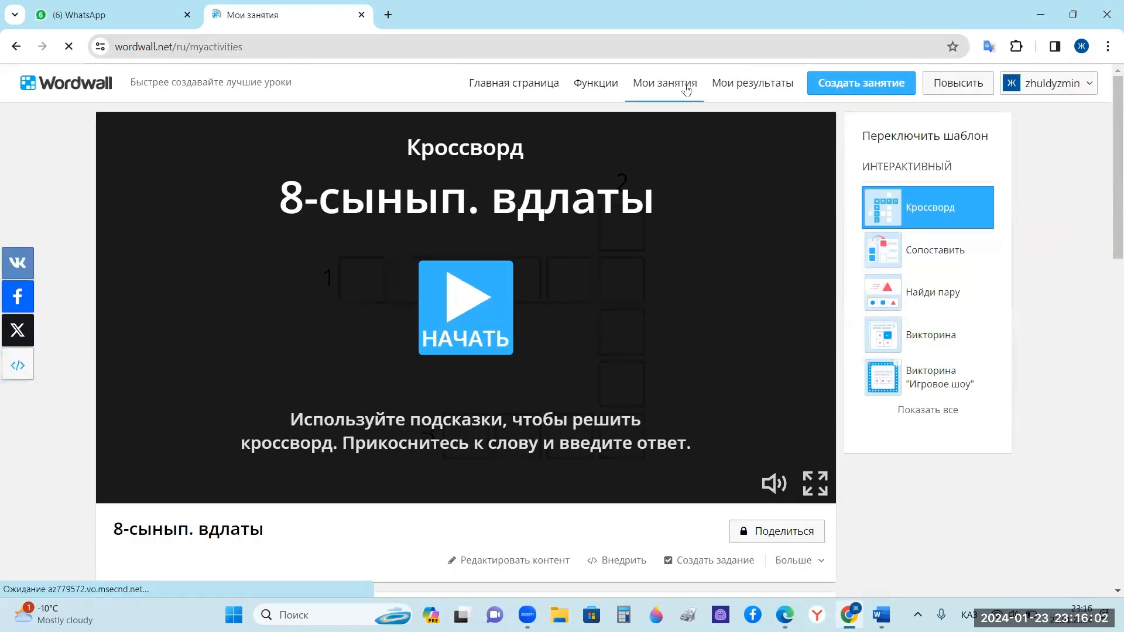
pyautogui.scroll(-2, 202, 433)
pyautogui.scroll(-1, 202, 433)
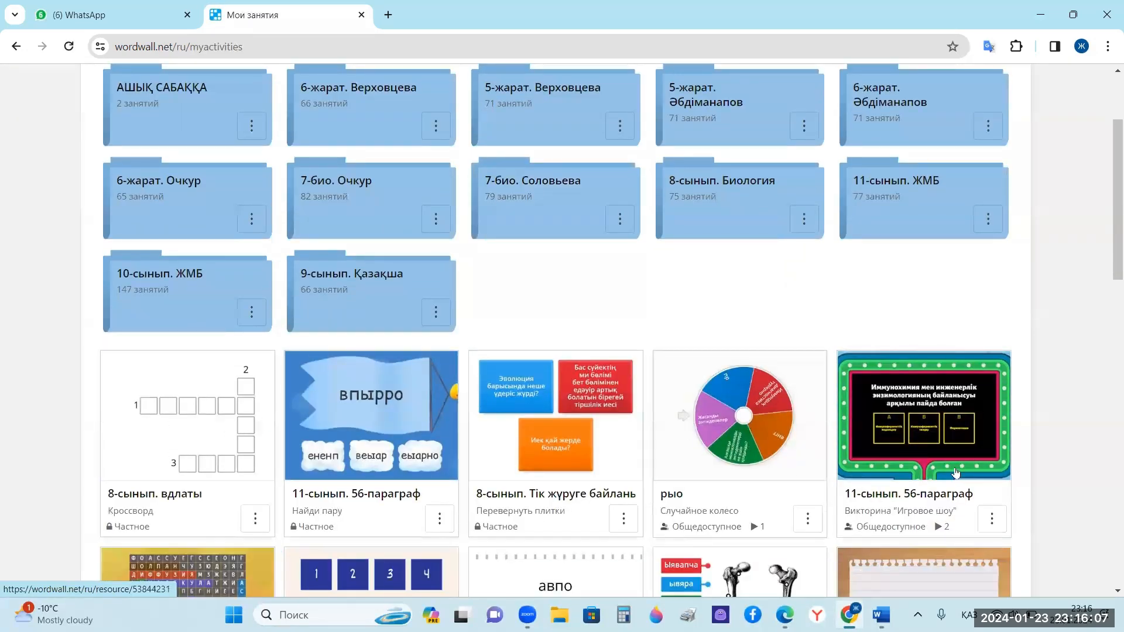
pyautogui.scroll(-1, 190, 441)
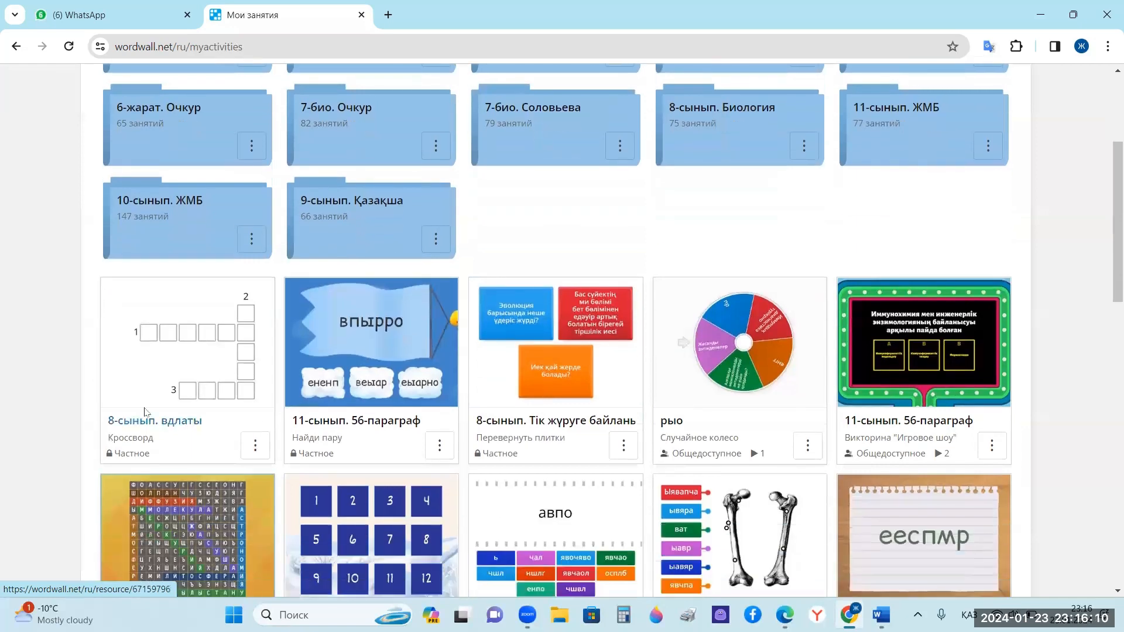
pyautogui.click(178, 341)
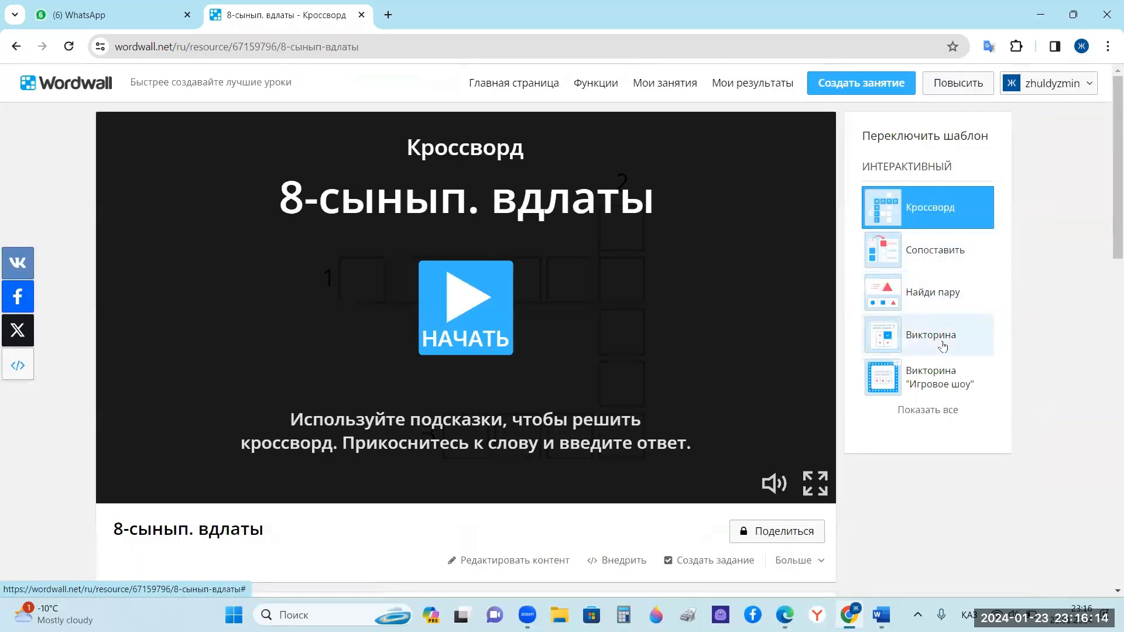
# - Switch the crossword 8-сынып. вдлаты to the Викторина template and duplicate it for editing as a quiz
pyautogui.click(943, 347)
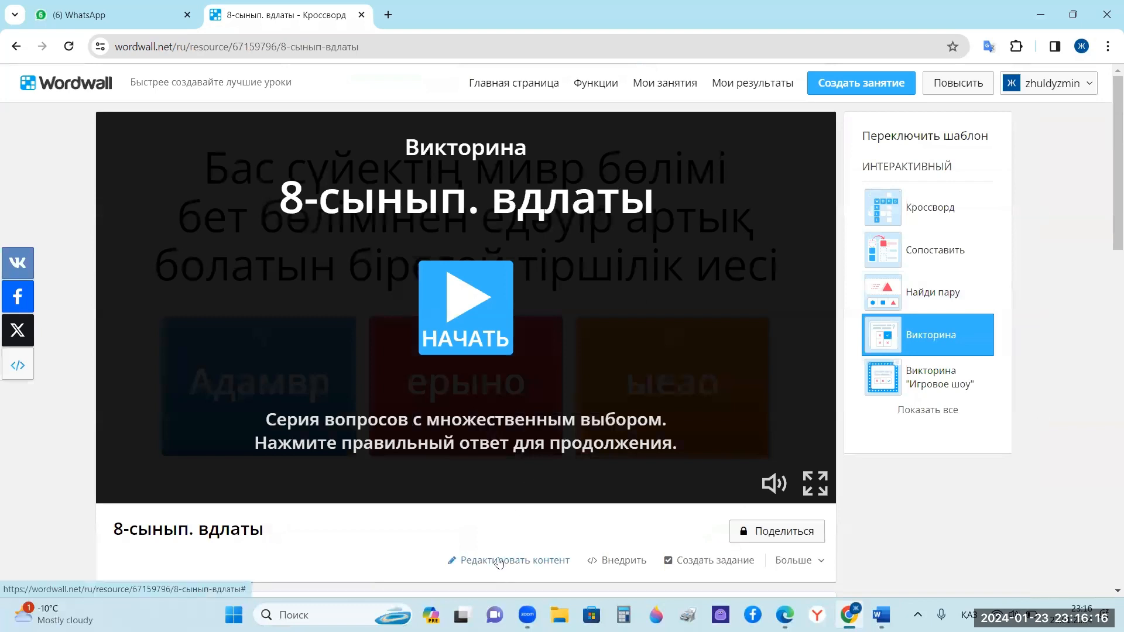
pyautogui.click(499, 562)
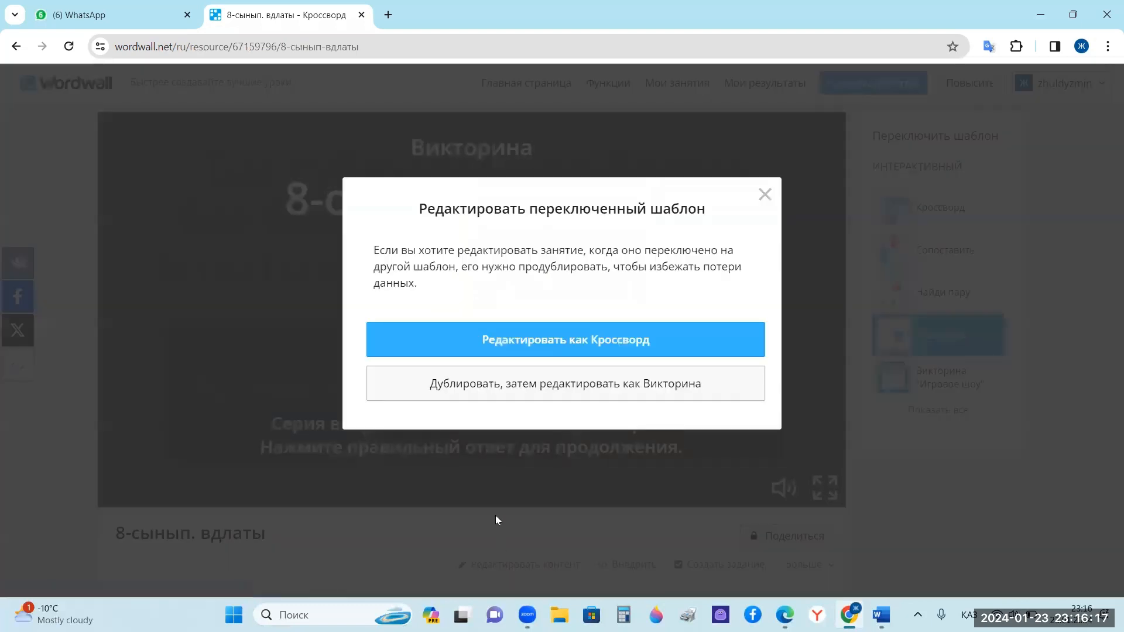
pyautogui.click(473, 393)
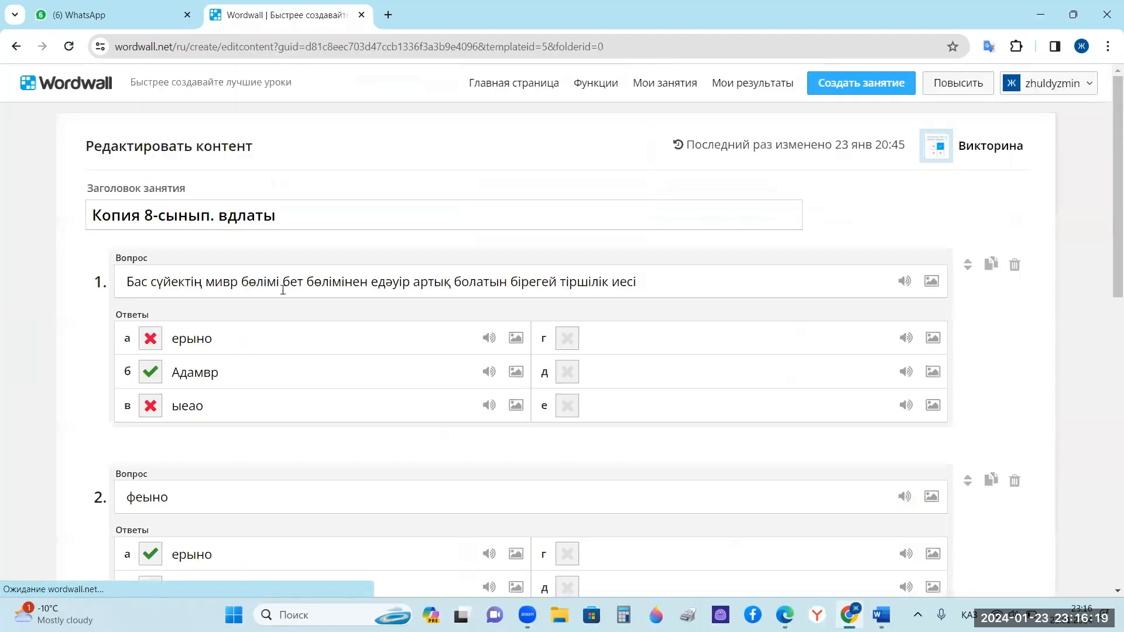
# - Append п to answer в, ерыно, of the last quiz question and finish the duplicated activity
pyautogui.scroll(-15, 329, 263)
pyautogui.click(223, 144)
pyautogui.write('п')
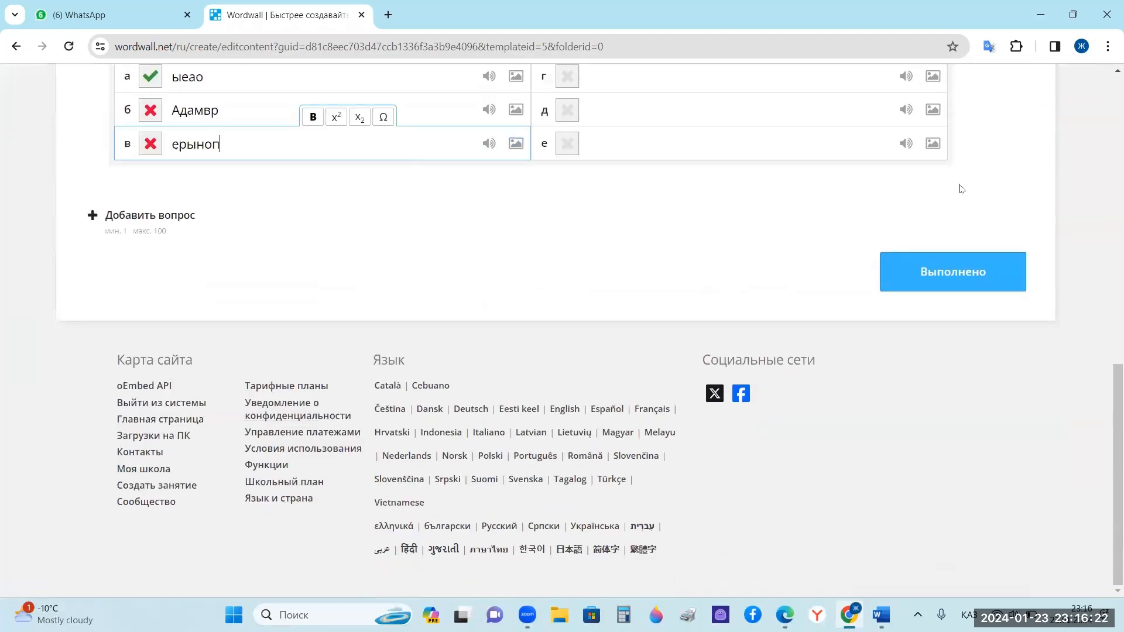
pyautogui.click(979, 287)
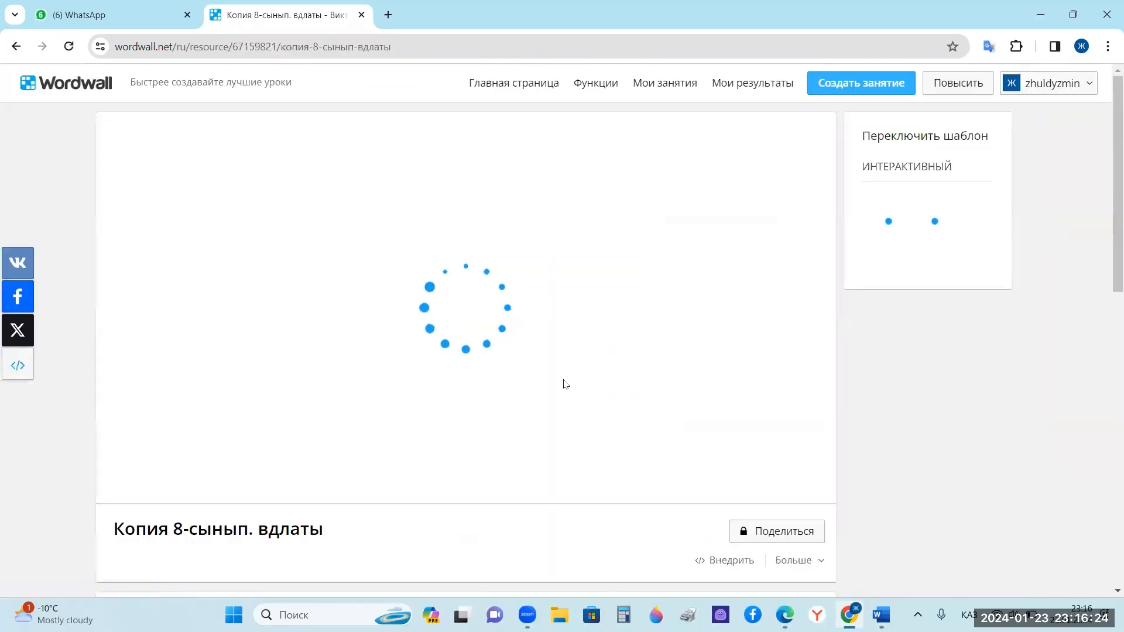